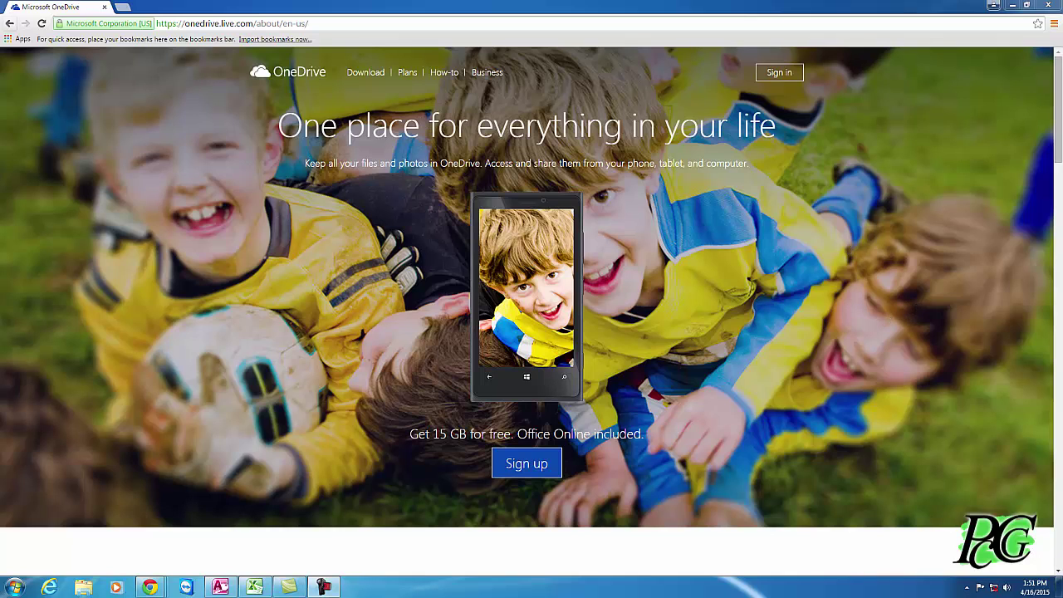
Start signing in to OneDrive and submit the account e-mail
left_click(197, 25)
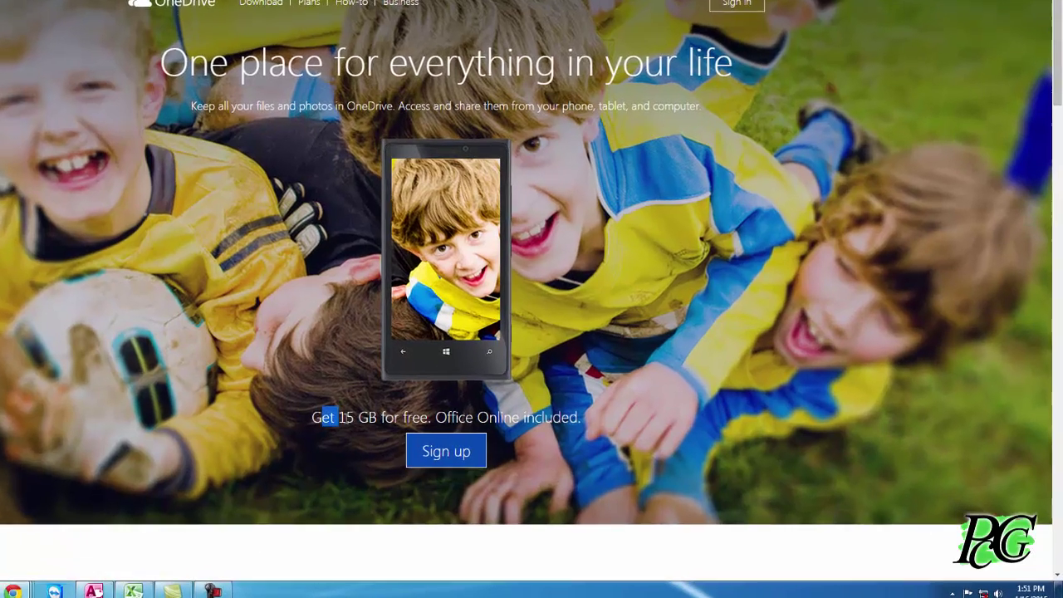
left_click_drag(419, 435, 512, 435)
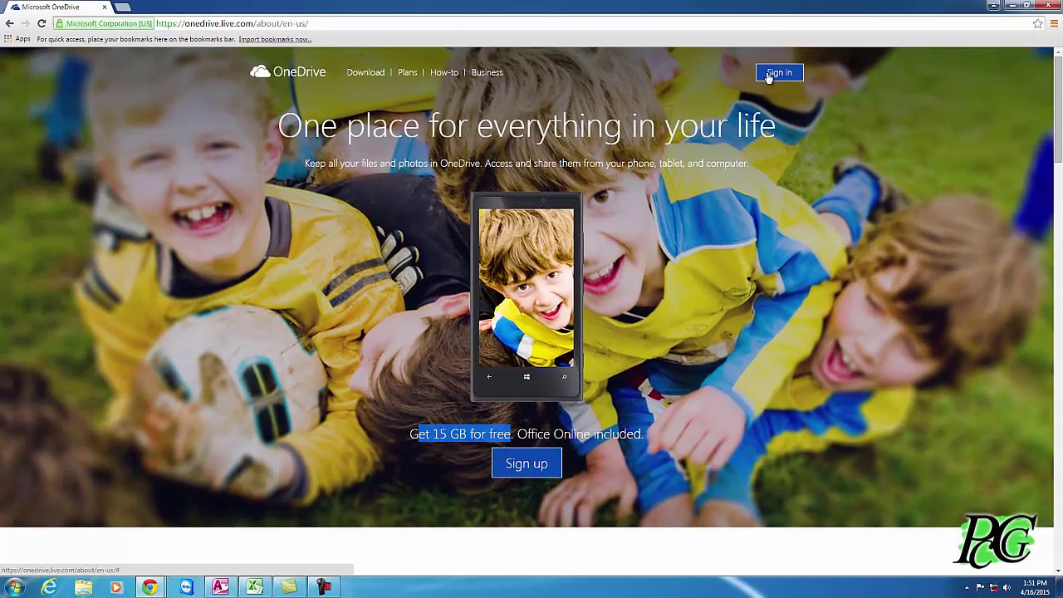
left_click(768, 73)
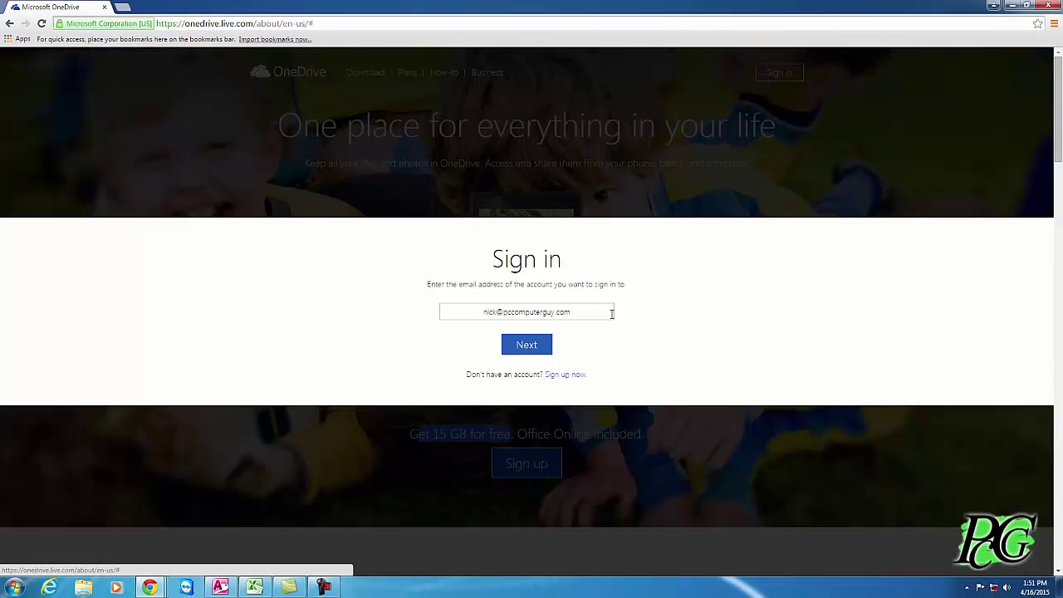
left_click(527, 352)
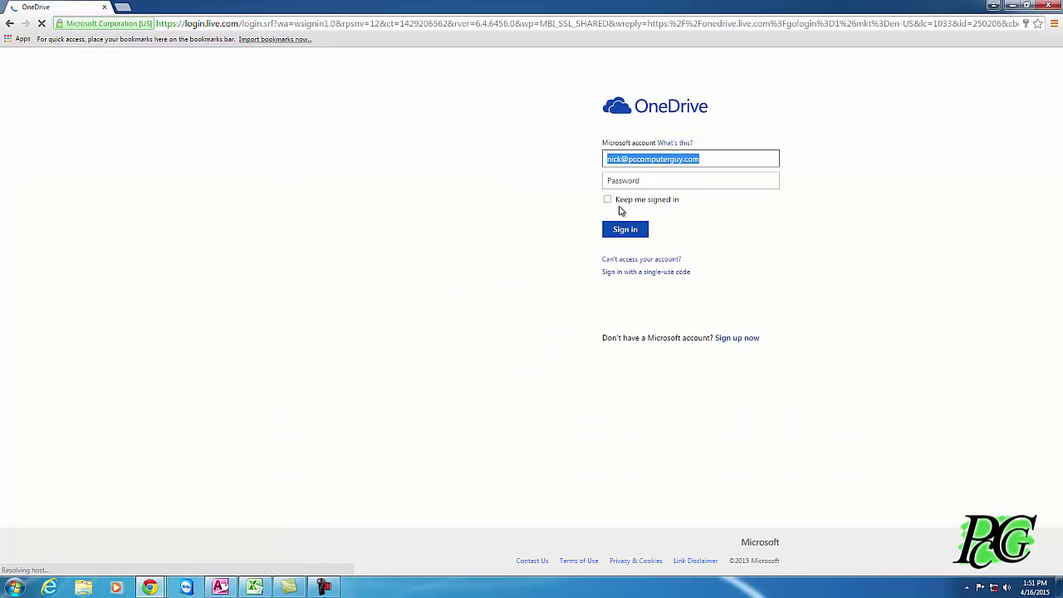
Enter the account password and sign in to reach the Files view, with 14.9 GB available
left_click(624, 180)
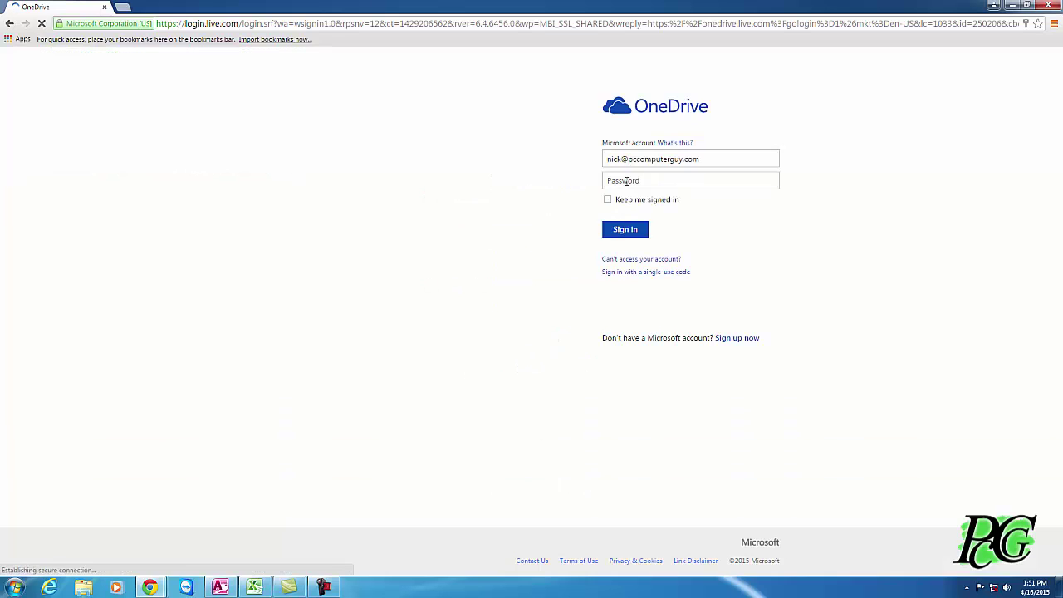
type("•")
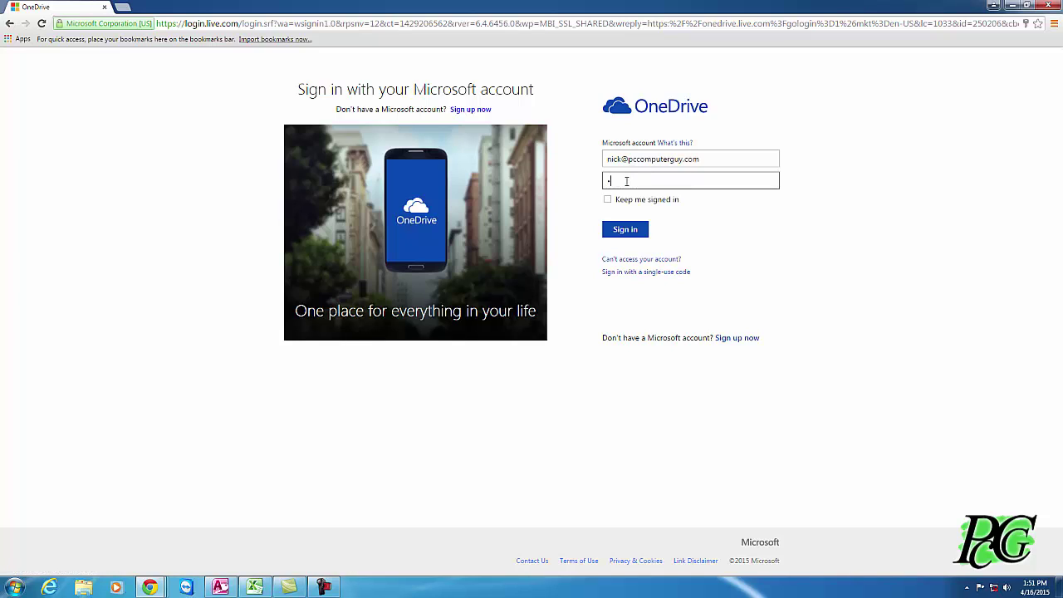
key("BackSpace")
key("BackSpace")
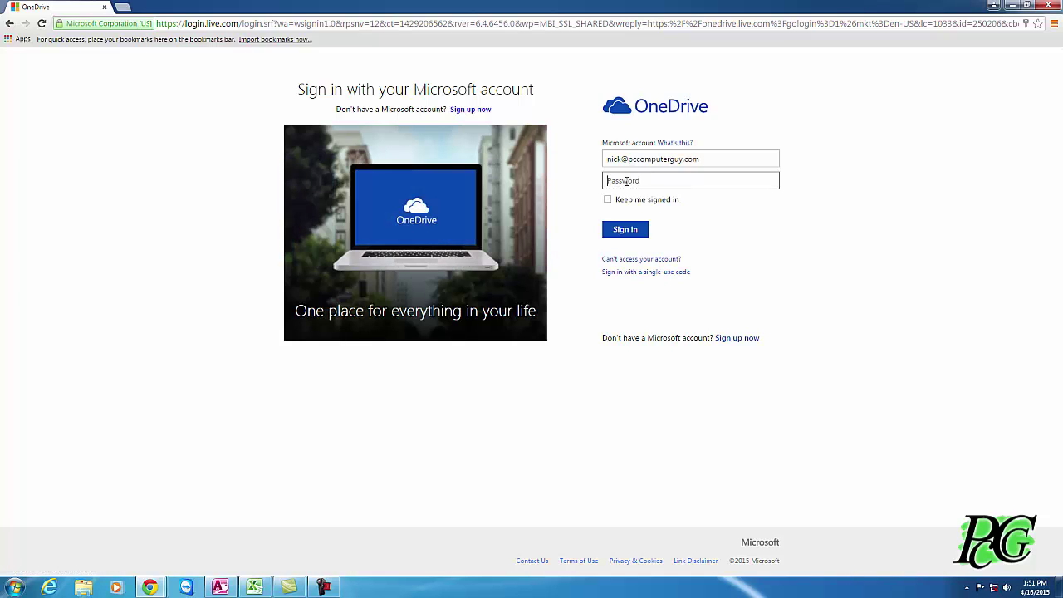
type("•••••••")
key("Return")
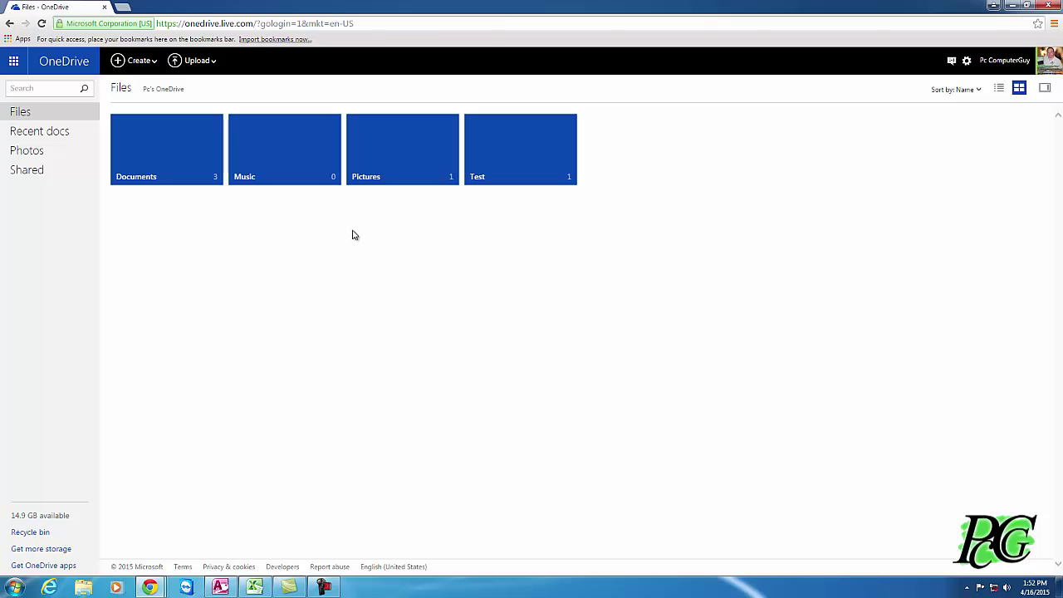
Open the Share dialog for the Test folder
left_click_drag(513, 158, 537, 166)
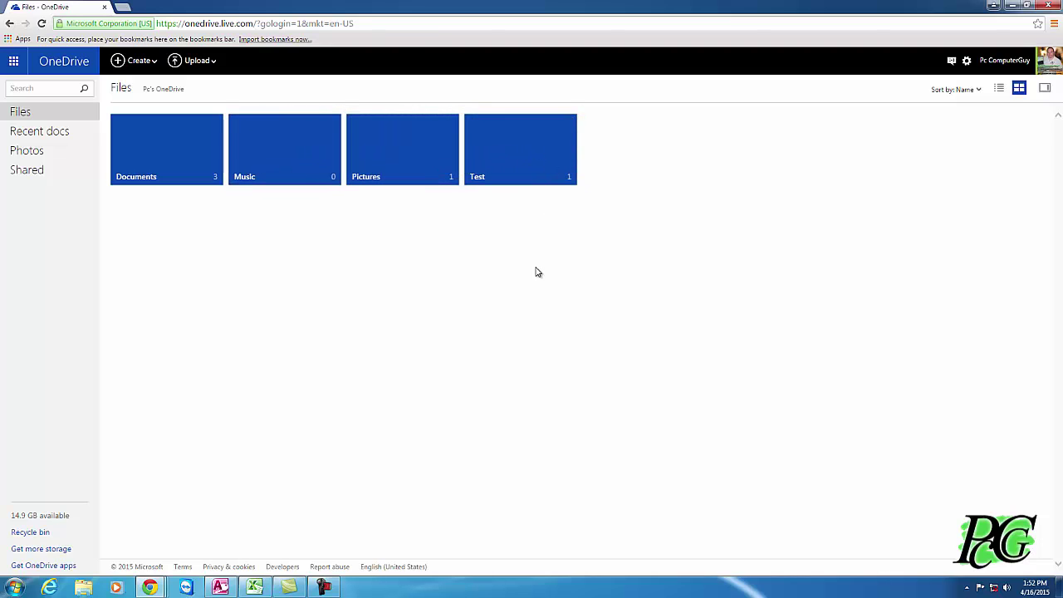
right_click(660, 154)
left_click(653, 233)
right_click(516, 152)
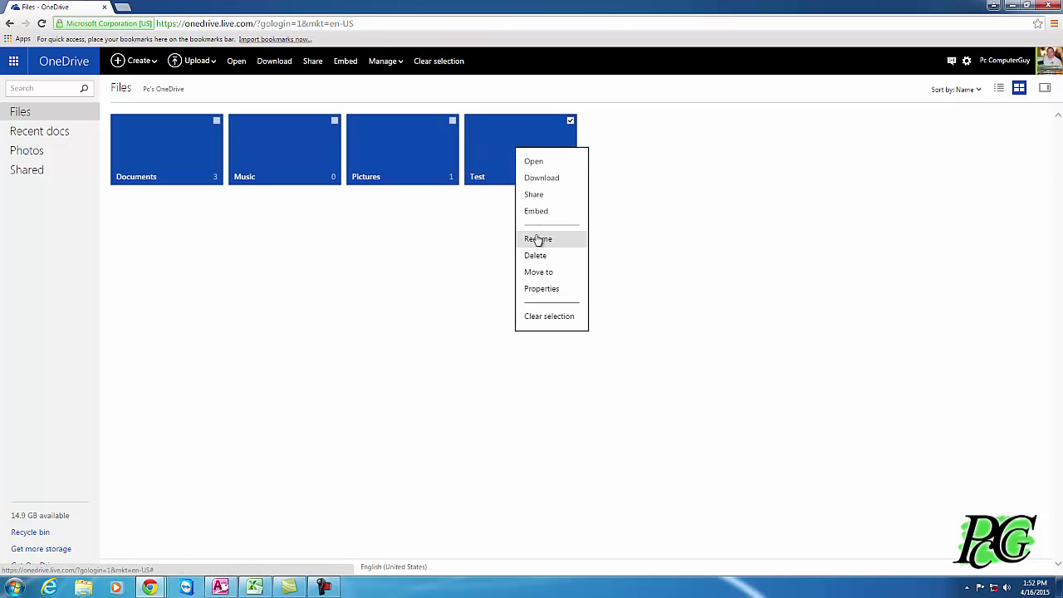
left_click(555, 198)
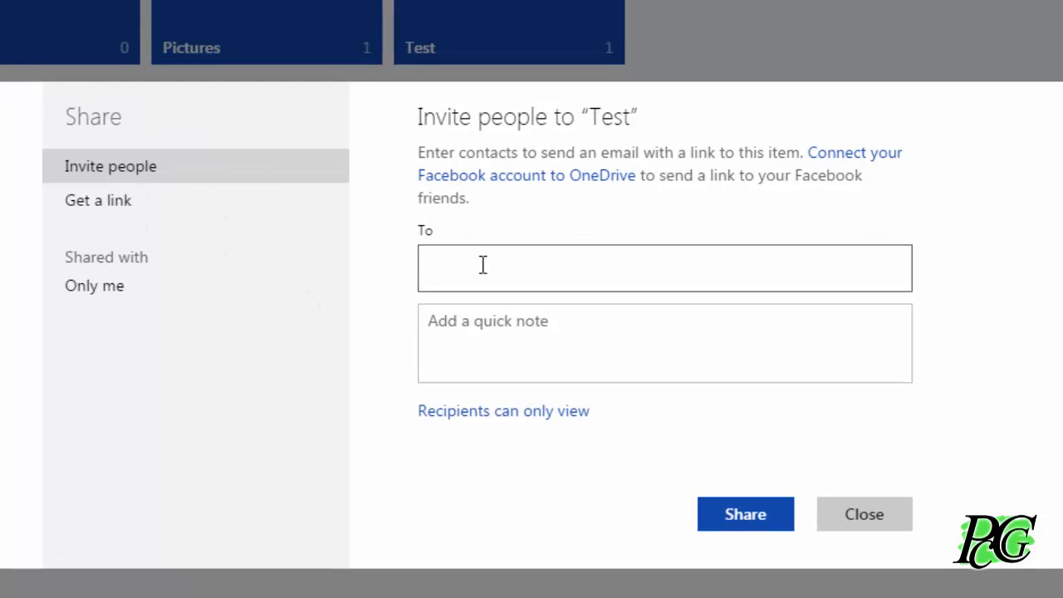
Keep recipients view-only and not requiring a Microsoft account
left_click(512, 418)
left_click(515, 422)
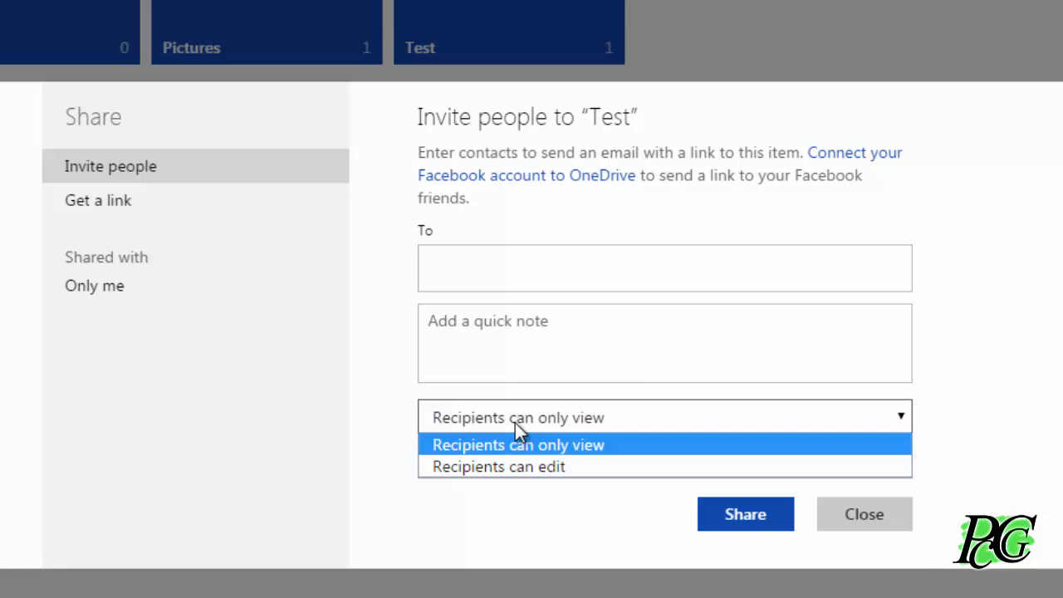
left_click(515, 411)
left_click(504, 463)
left_click(502, 461)
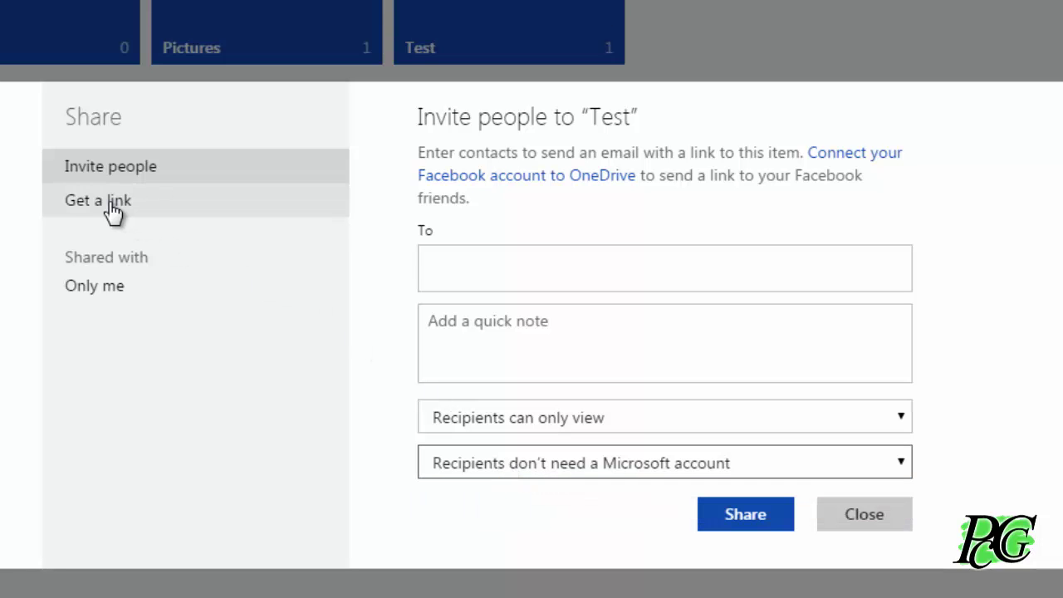
Create a view-only link for Test, shorten it, and close the share window
left_click(114, 205)
left_click(506, 217)
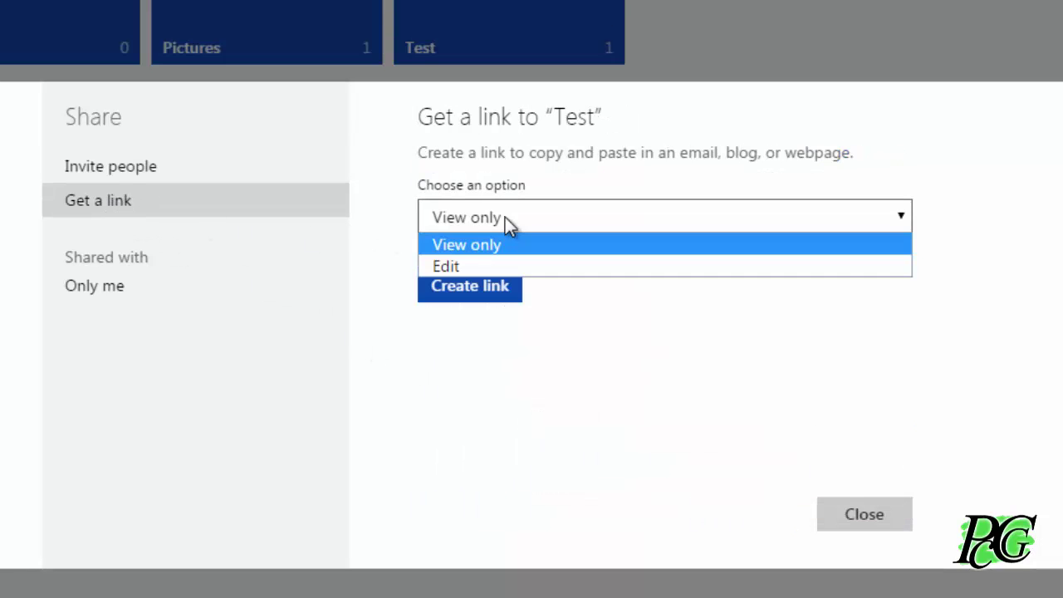
left_click(470, 245)
left_click(469, 285)
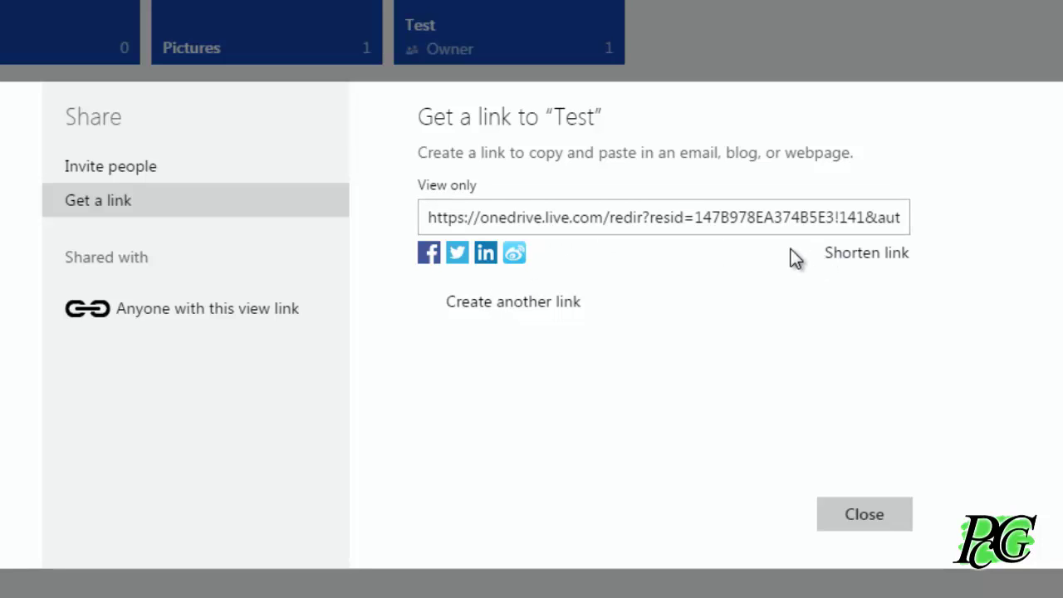
left_click(860, 257)
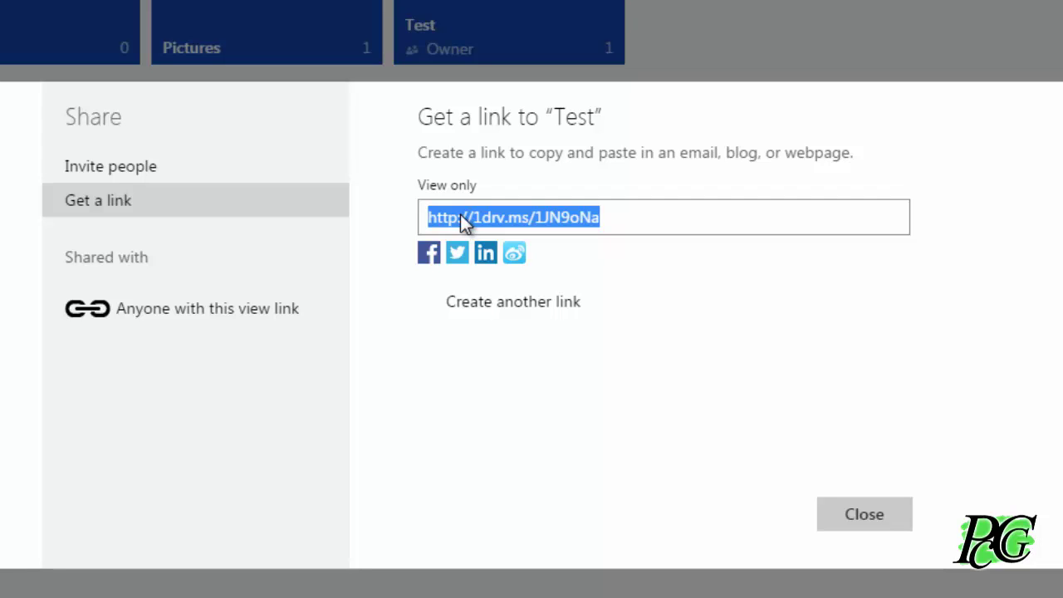
left_click(865, 514)
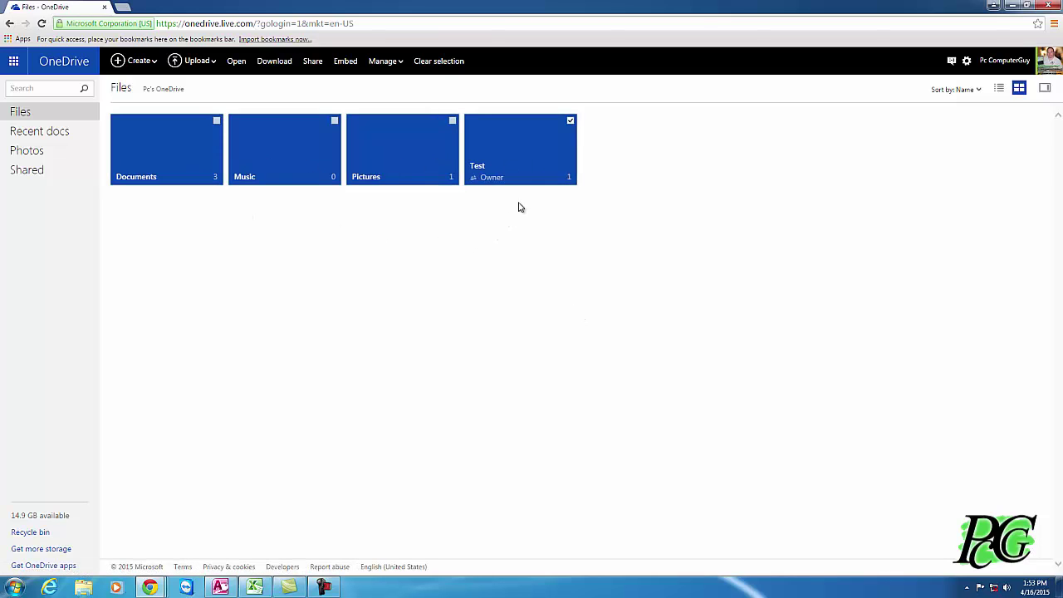
left_click(513, 165)
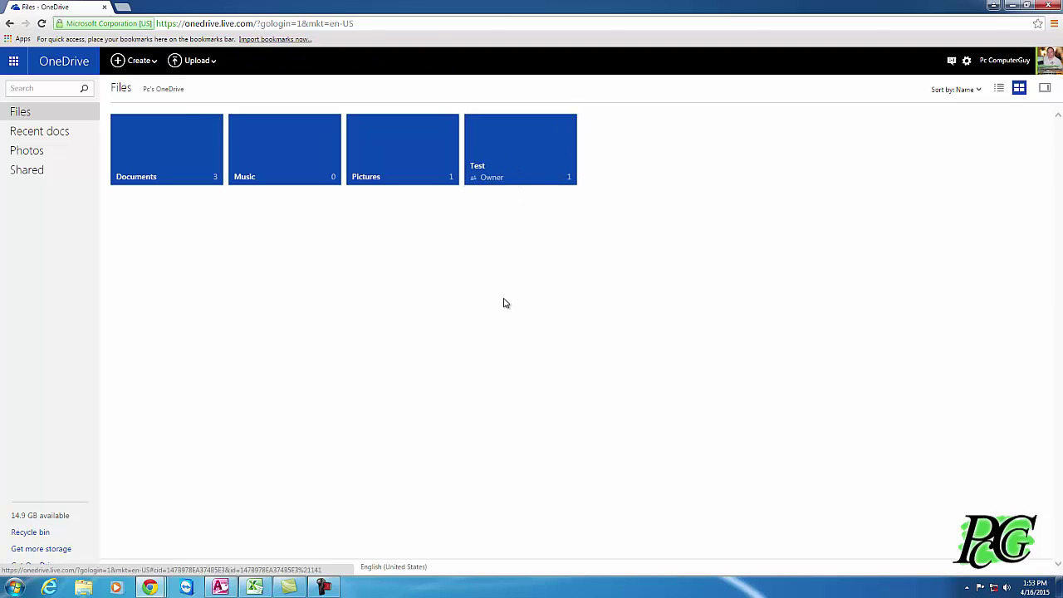
Open the Test folder and view Test Document in Word Online
left_click(521, 157)
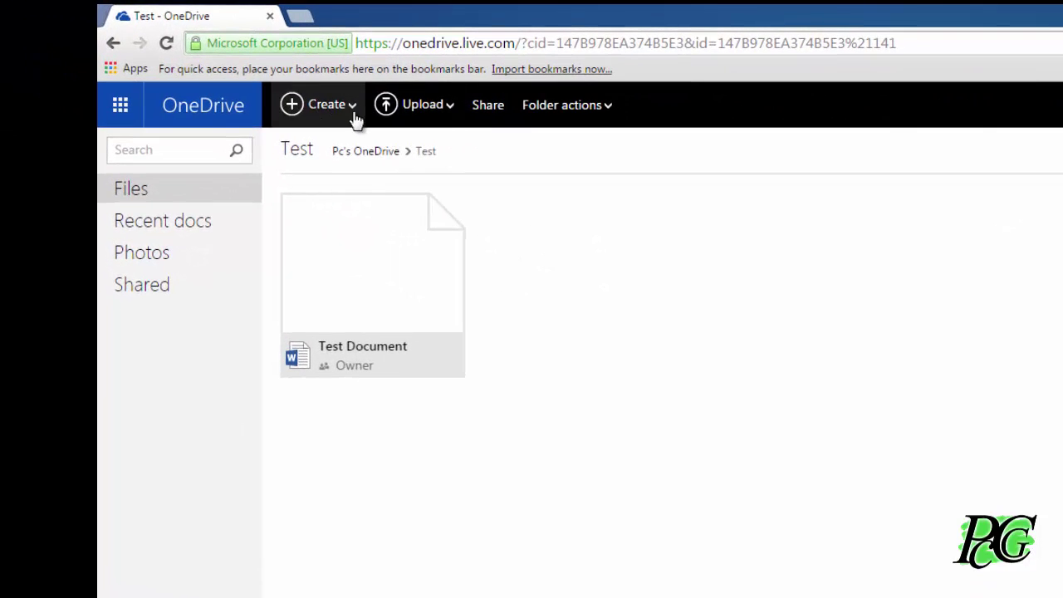
left_click(298, 95)
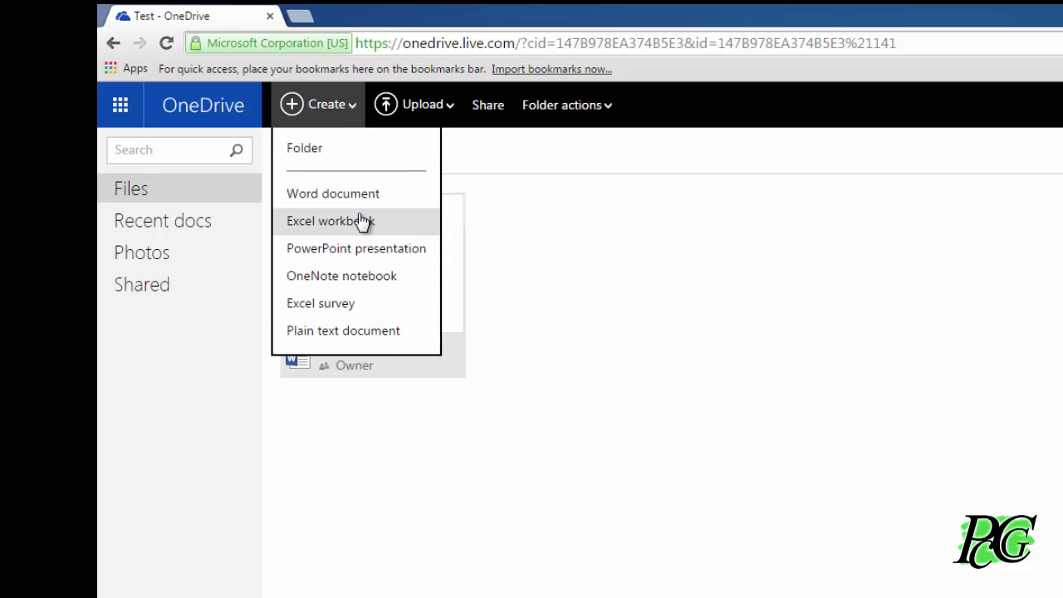
left_click(550, 325)
left_click(389, 298)
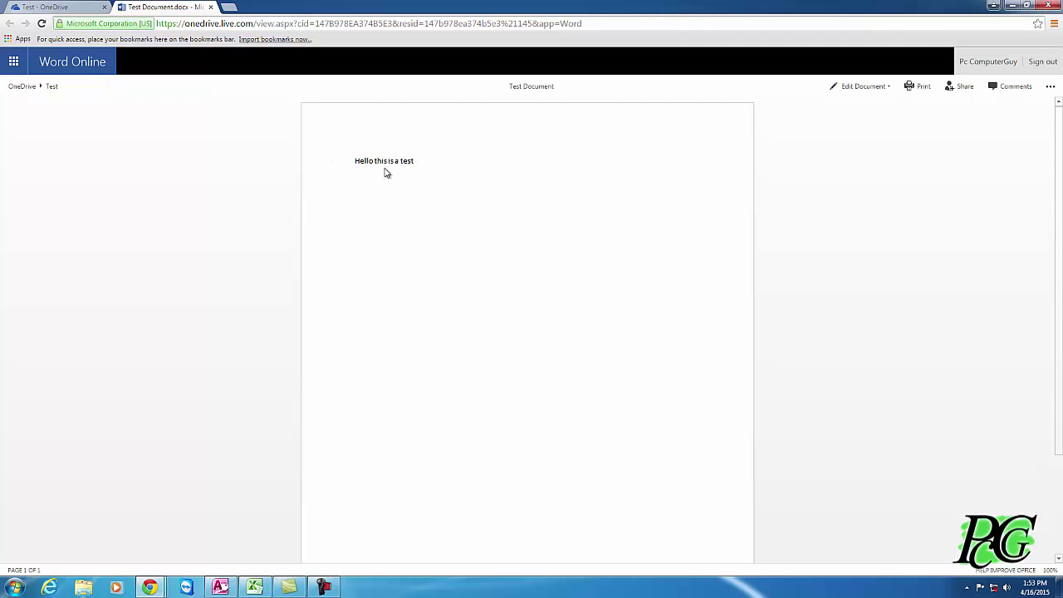
Switch to browser editing and append '-- This is a change' after 'Hello this is a test'
triple_click(383, 162)
left_click(860, 88)
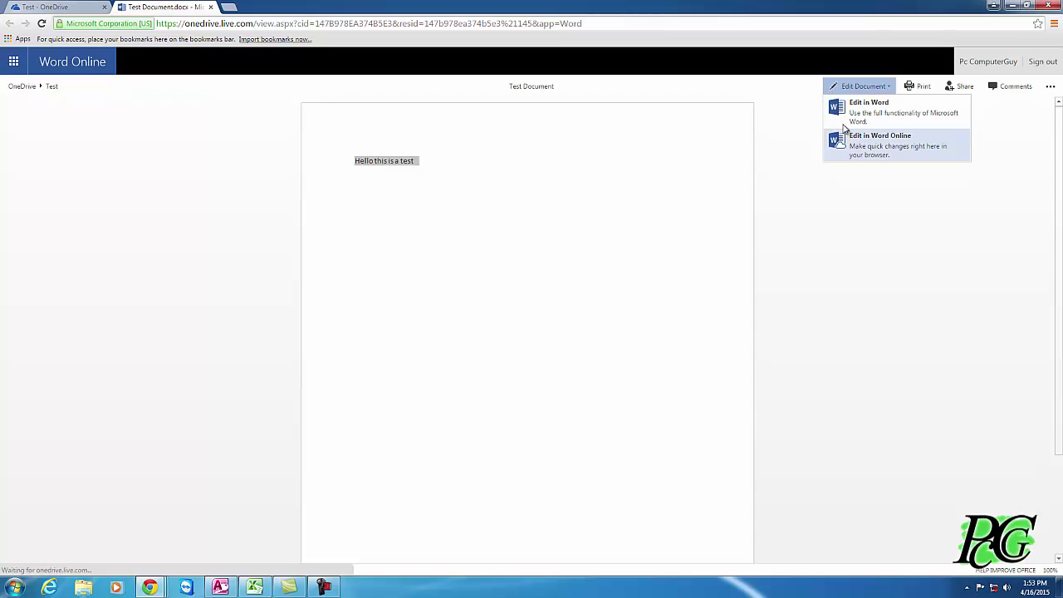
left_click(857, 144)
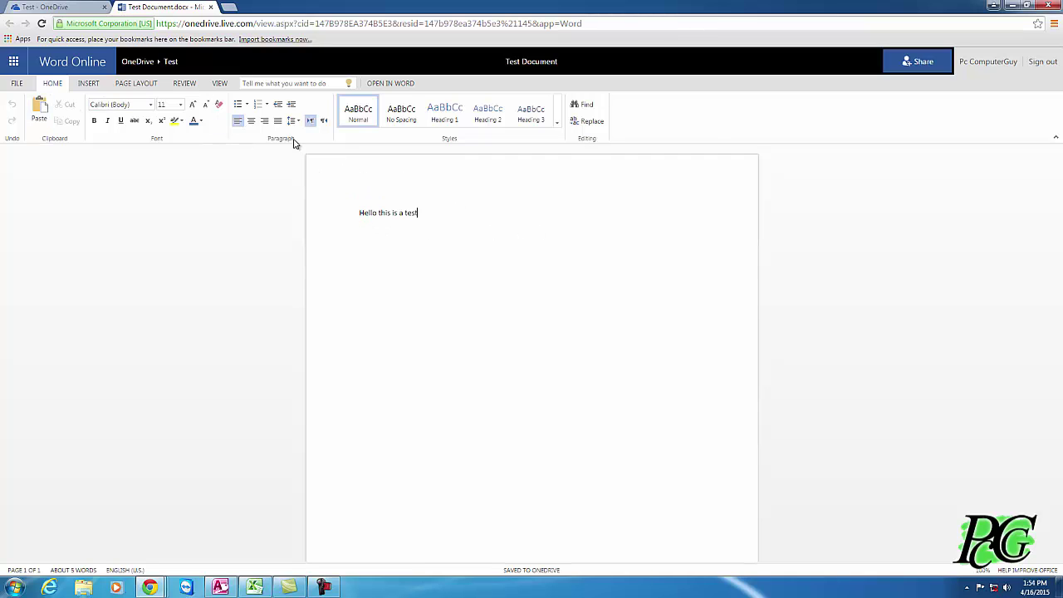
left_click(17, 83)
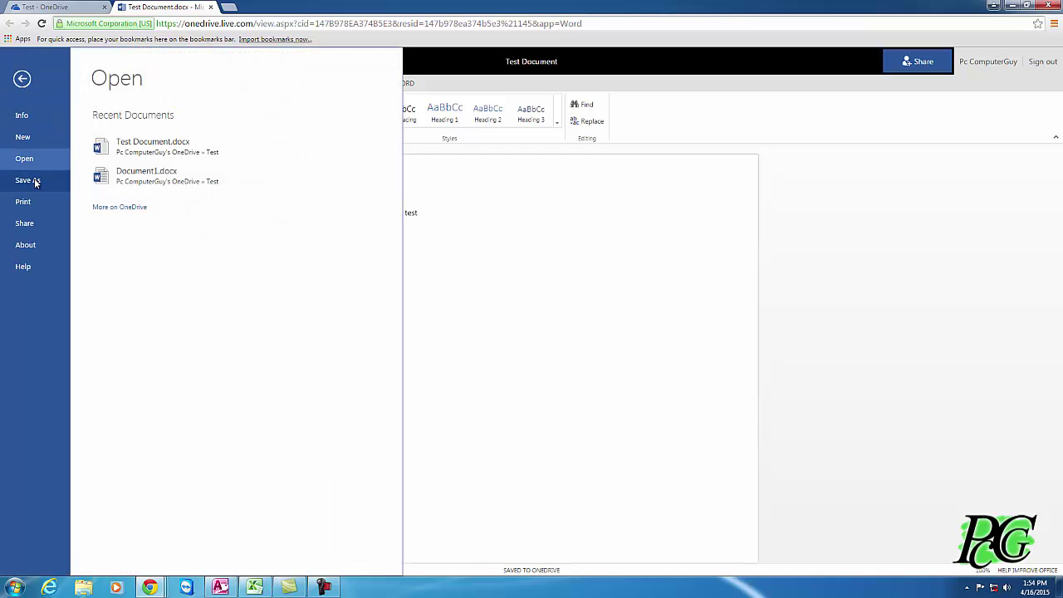
left_click(523, 249)
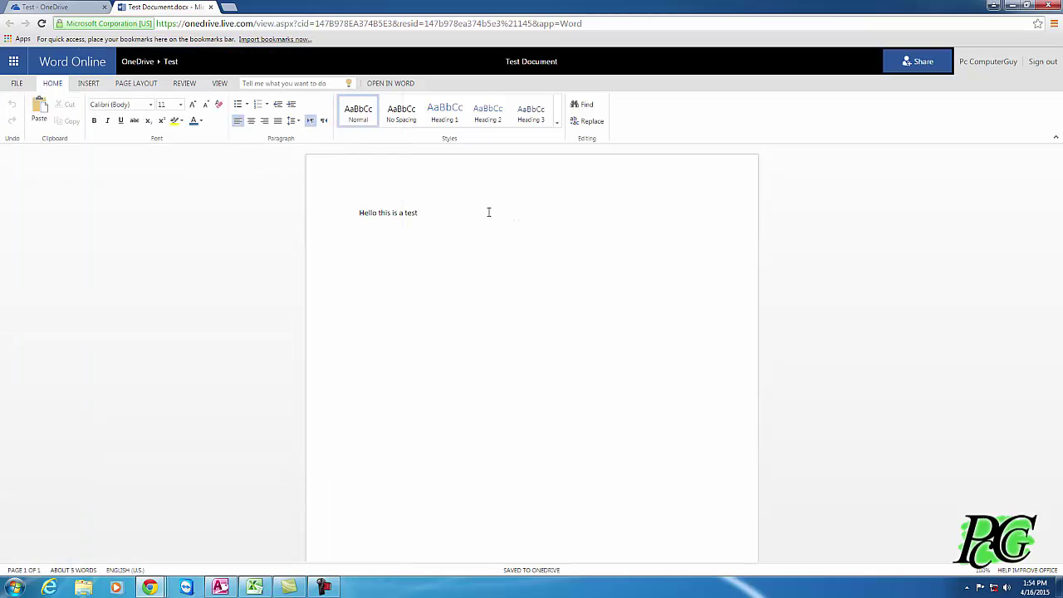
type("-- This is a change")
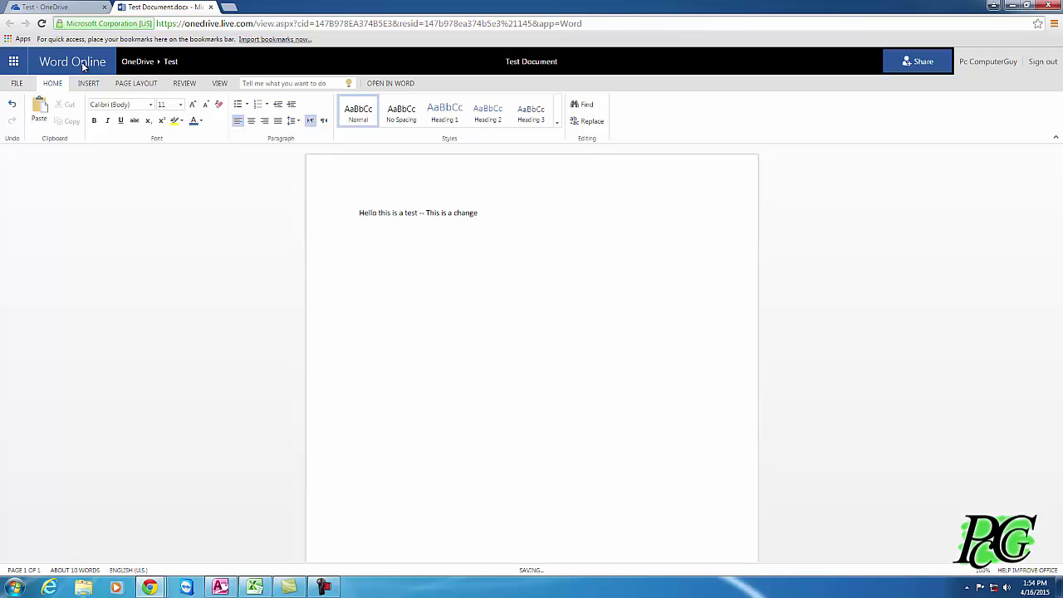
left_click_drag(407, 213, 478, 214)
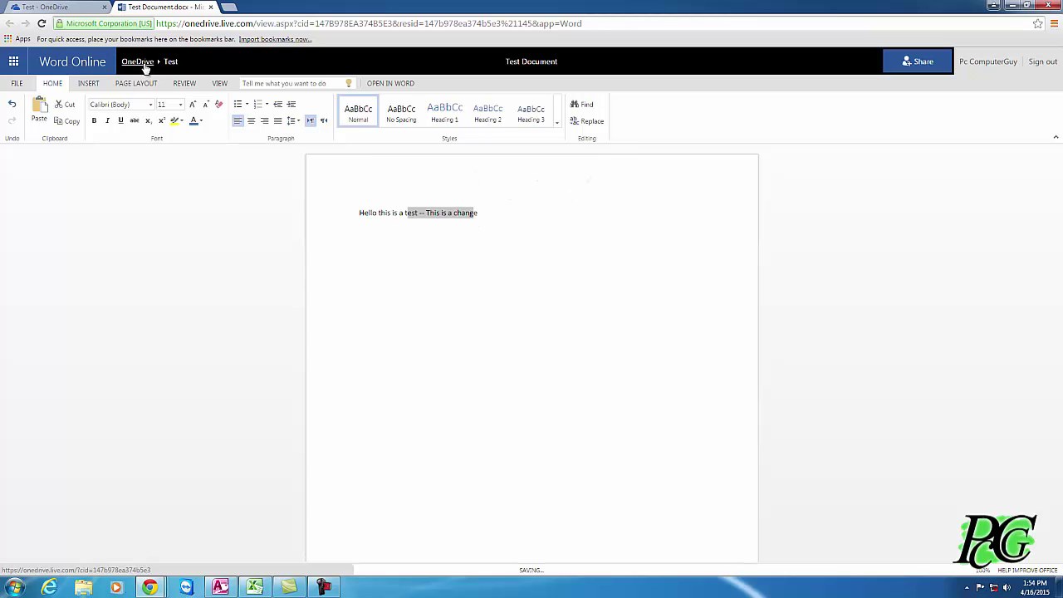
Return to the Test folder and reopen Test Document to confirm the edited text
left_click(169, 63)
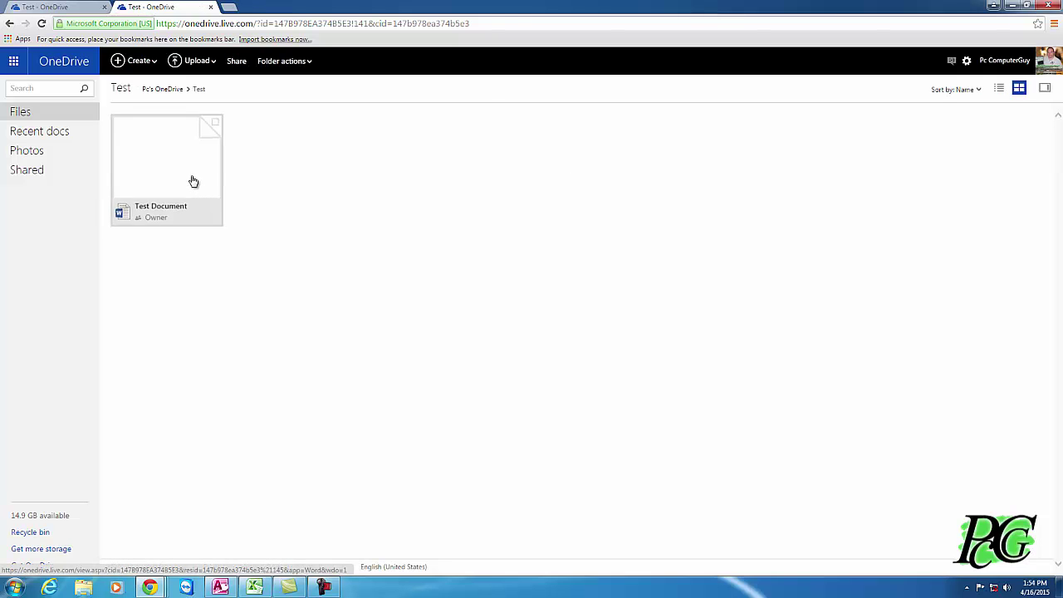
left_click(192, 181)
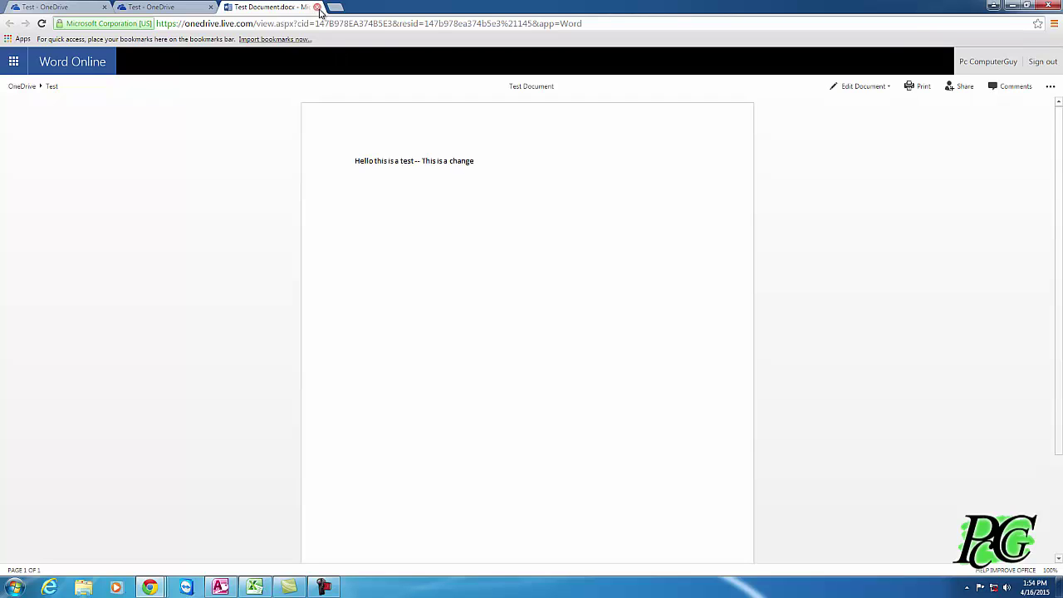
left_click(318, 8)
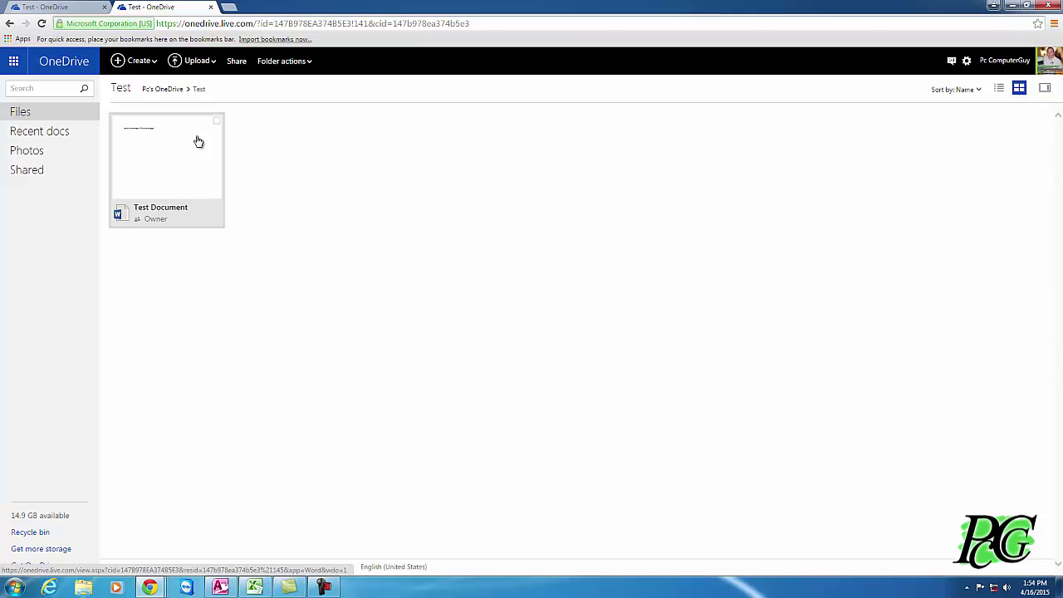
Check Test Document's actions in the folder, then restore the browser to a smaller window
right_click(171, 165)
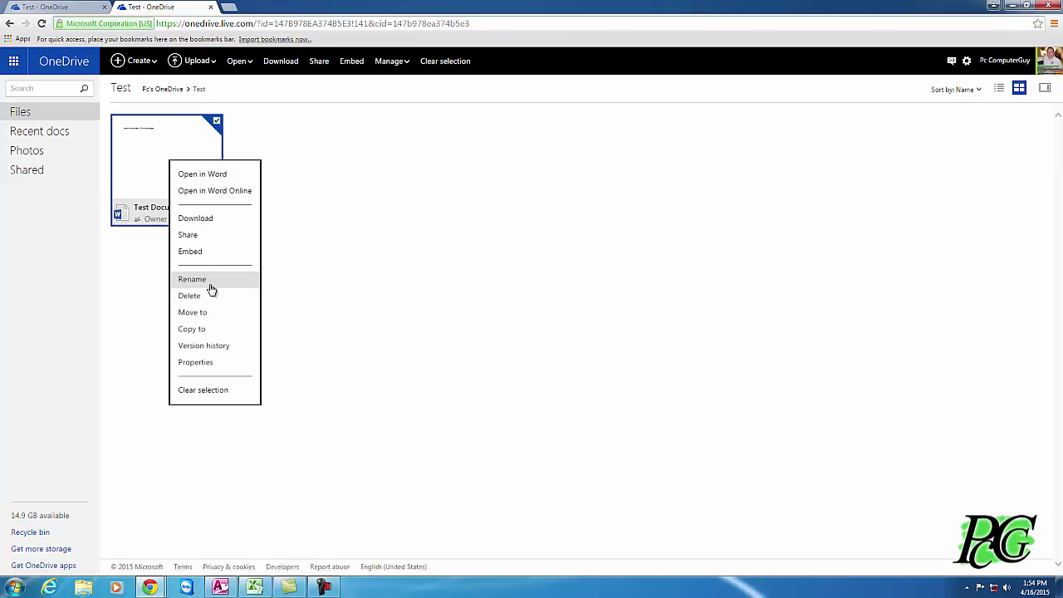
left_click(370, 254)
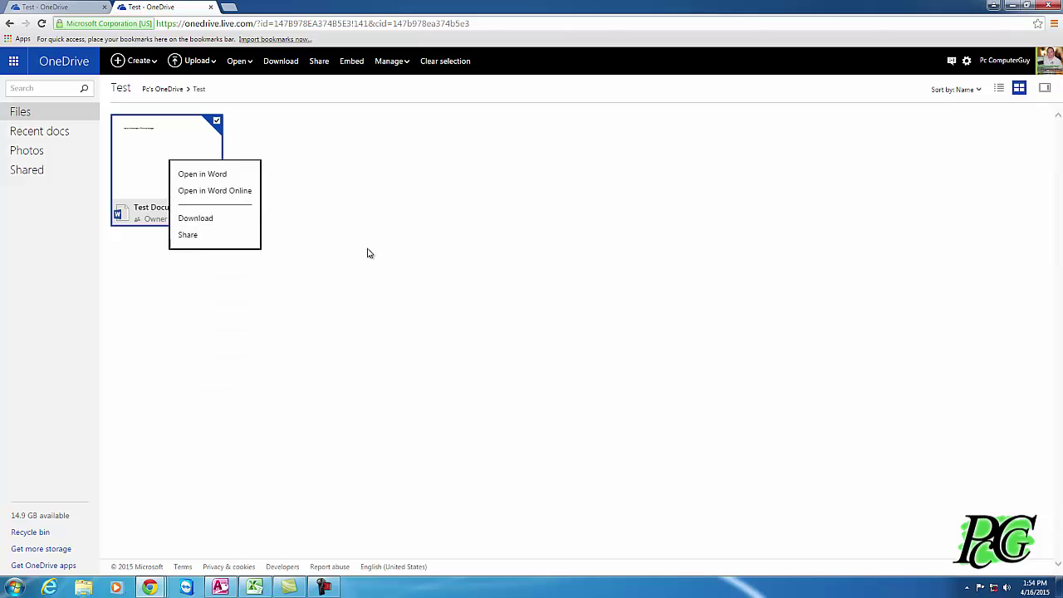
left_click(216, 123)
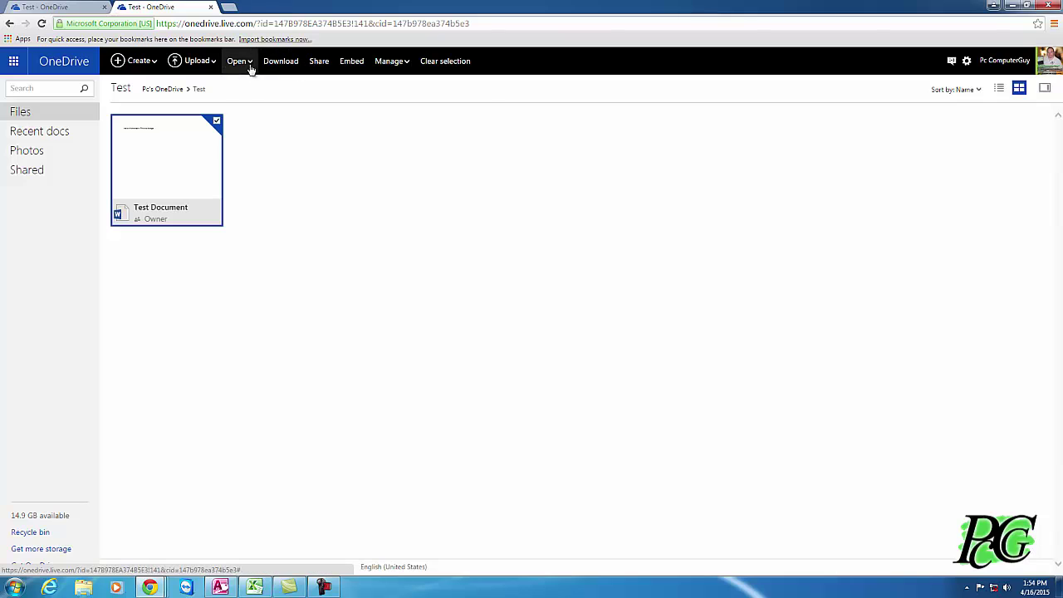
left_click(284, 169)
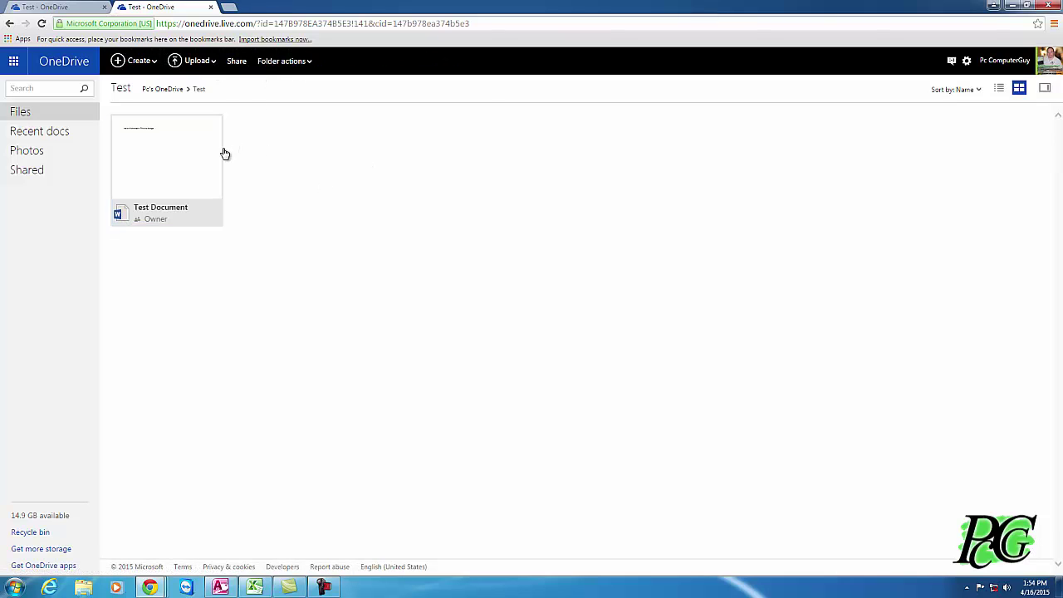
double_click(351, 13)
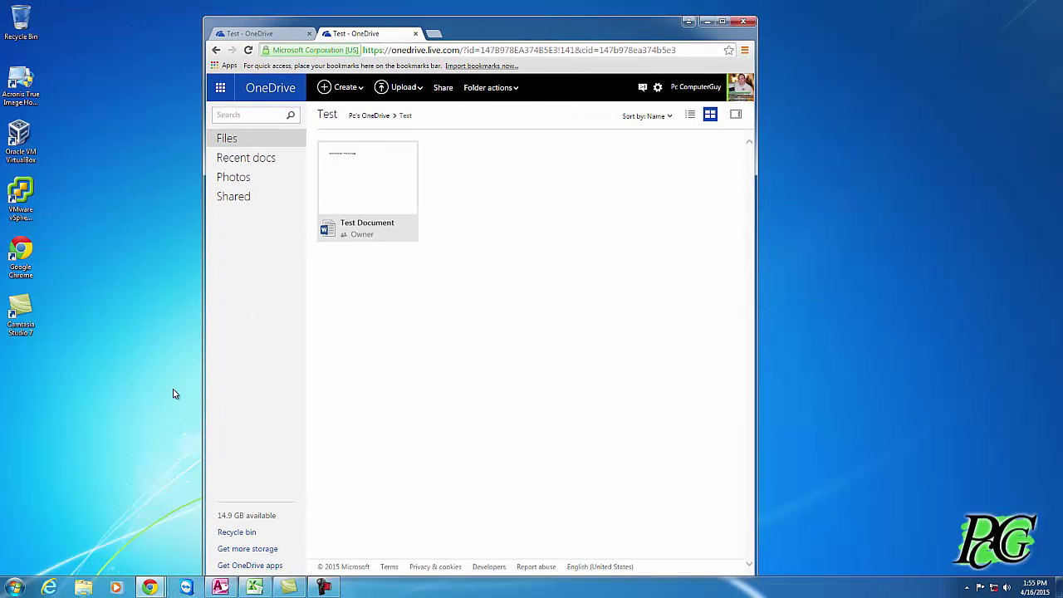
Launch Notepad from search, type 'test', and close it
key("super")
type("notepad")
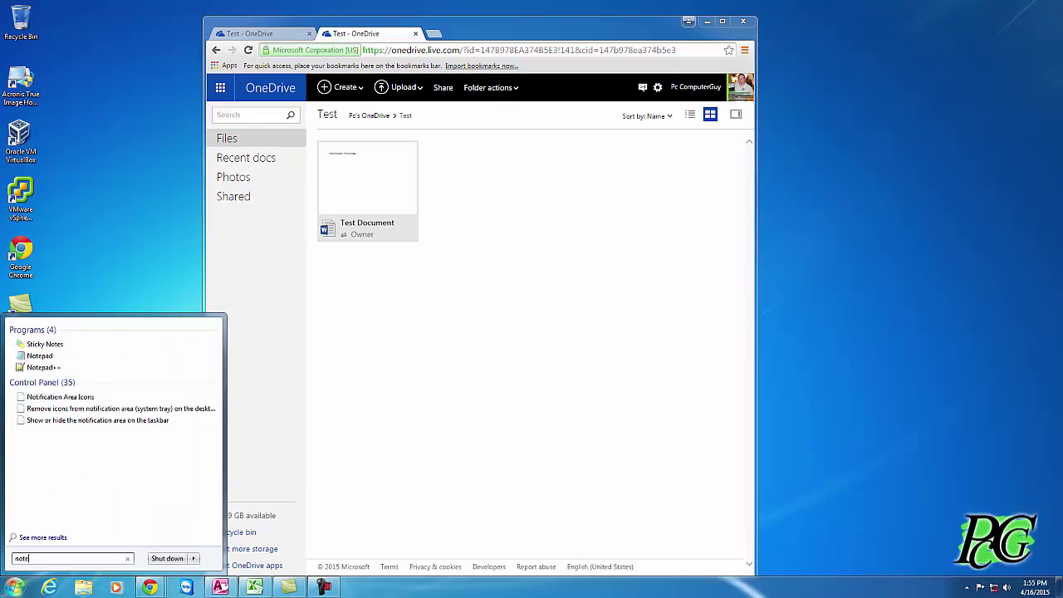
key("Return")
type("test")
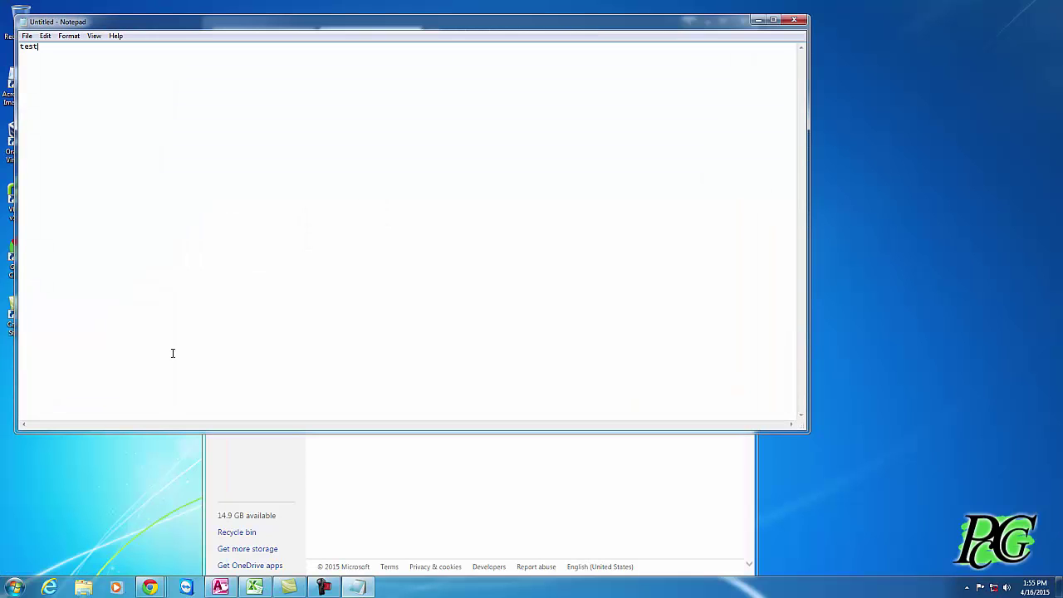
left_click(796, 20)
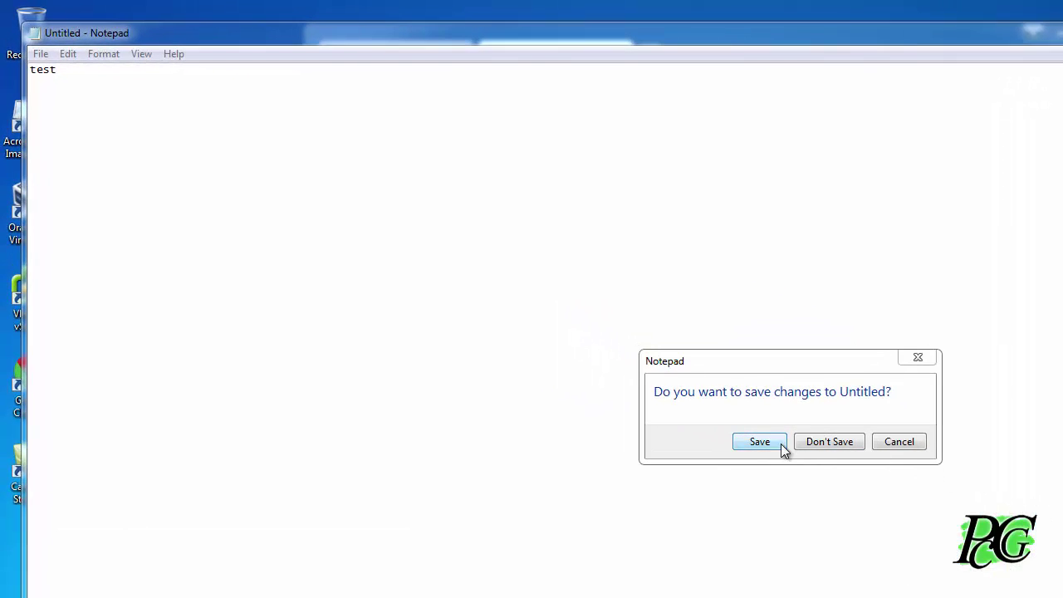
Save the note to the Desktop as 'test file'
left_click(760, 441)
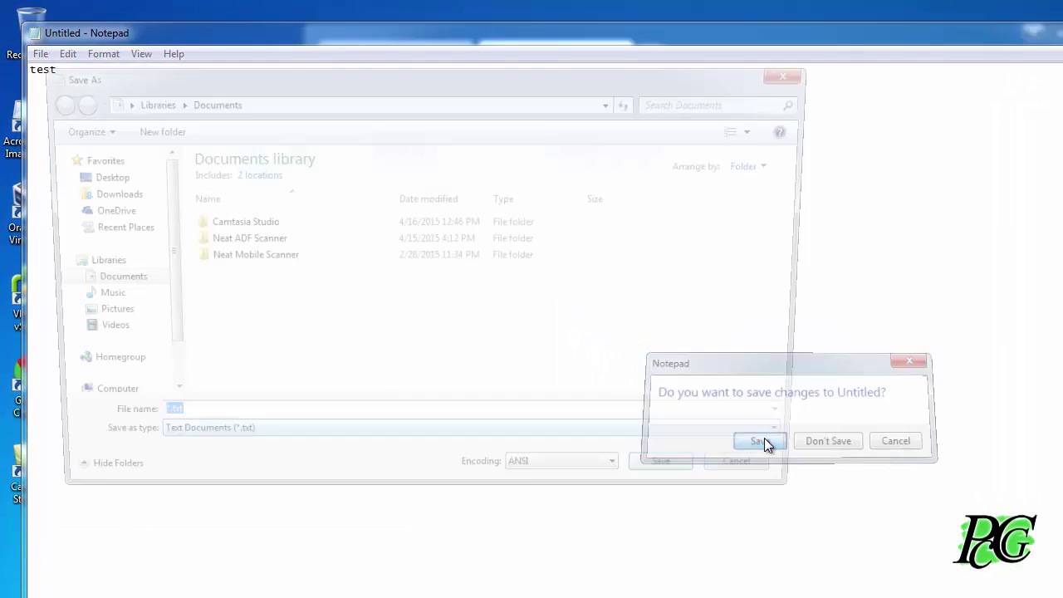
left_click(103, 177)
left_click(183, 425)
type("test file")
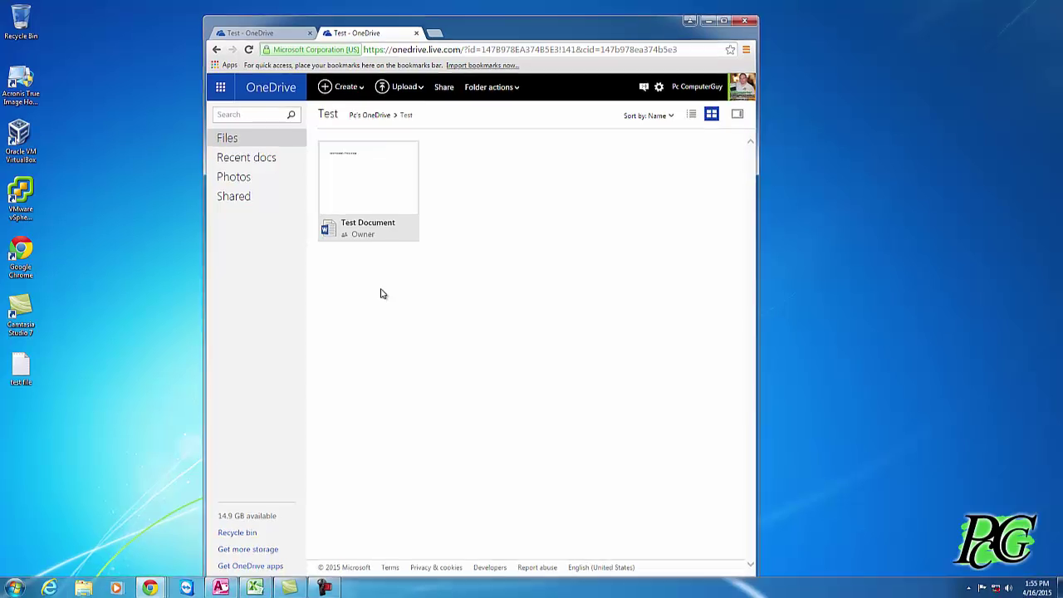
Drag test file.txt from the desktop into the Test folder, then open it in its own tab
left_click_drag(25, 378, 423, 309)
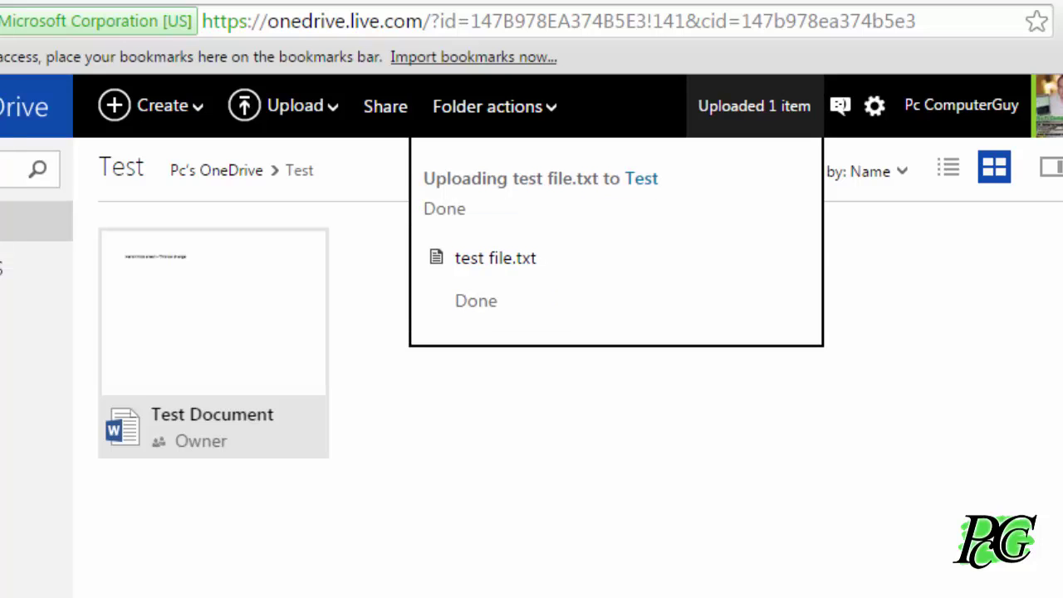
left_click(505, 314)
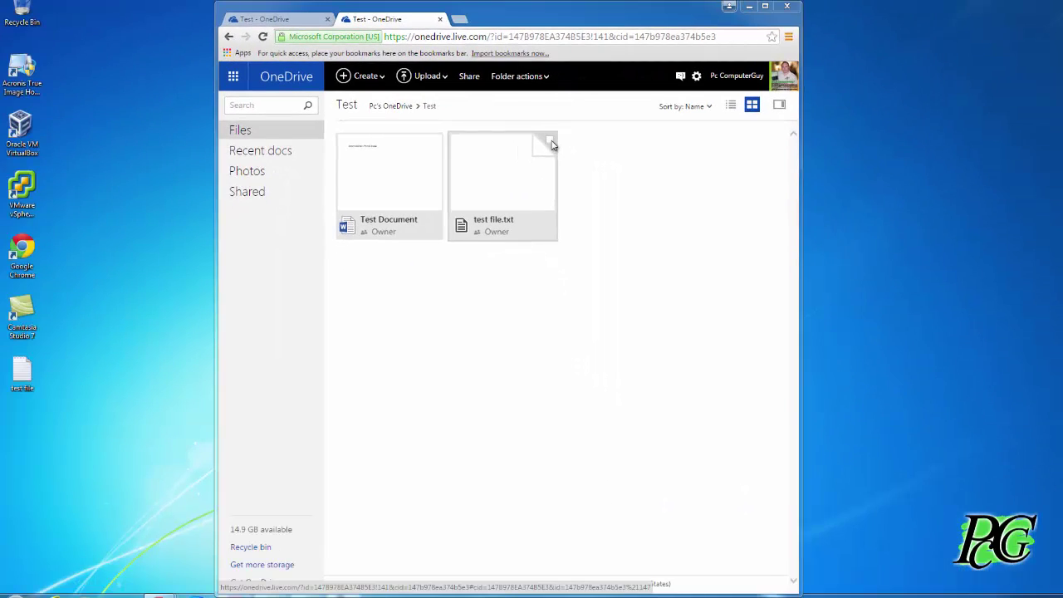
left_click(550, 142)
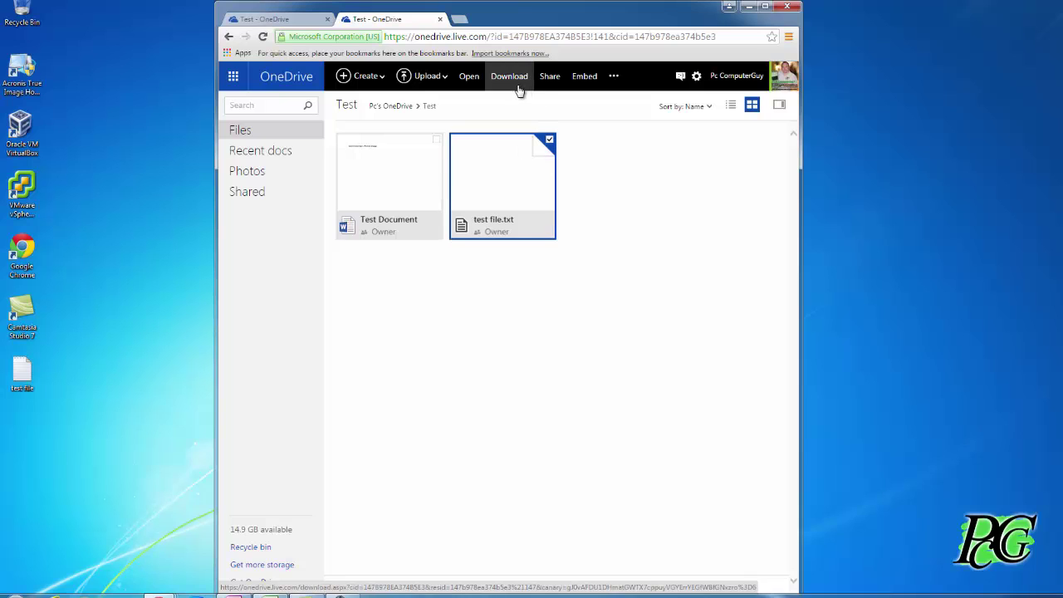
left_click(506, 183)
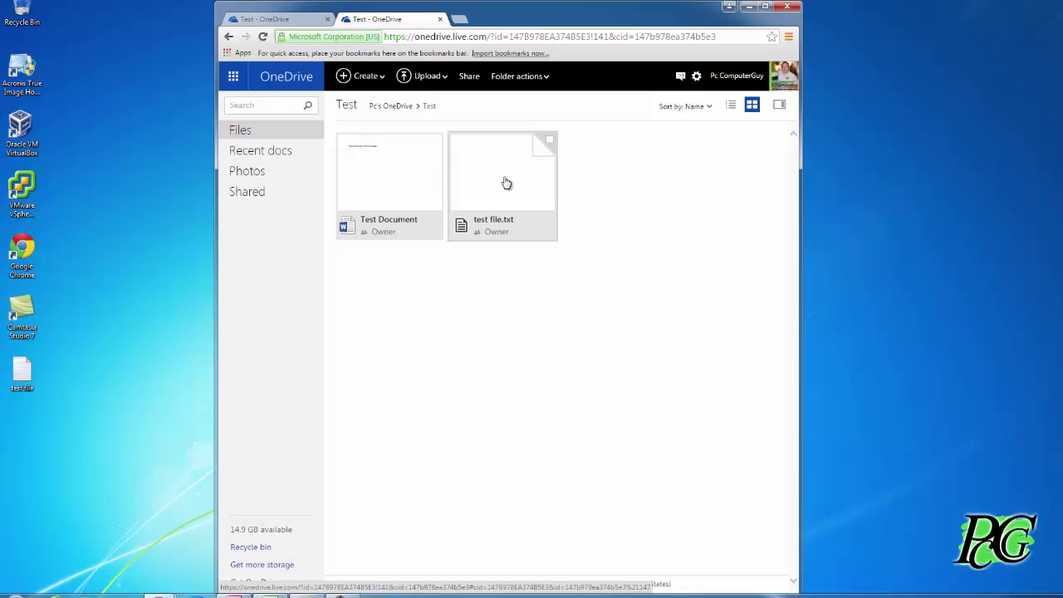
left_click(504, 199)
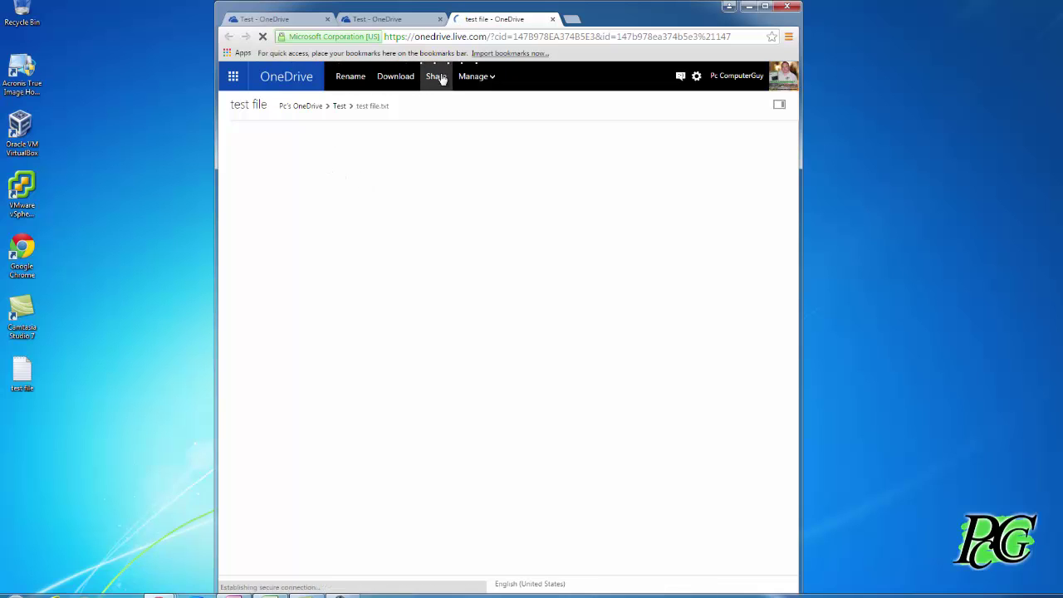
Add a 'Test happy' line below 'test' in test file.txt, save, and return to Files
left_click(279, 128)
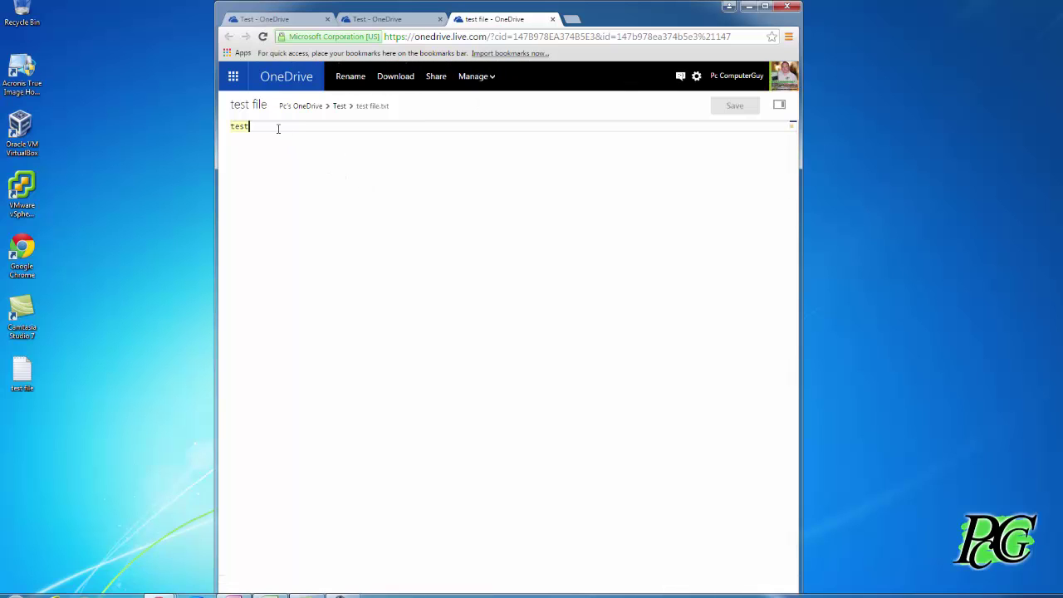
key("Return")
key("Return")
type("Test hap")
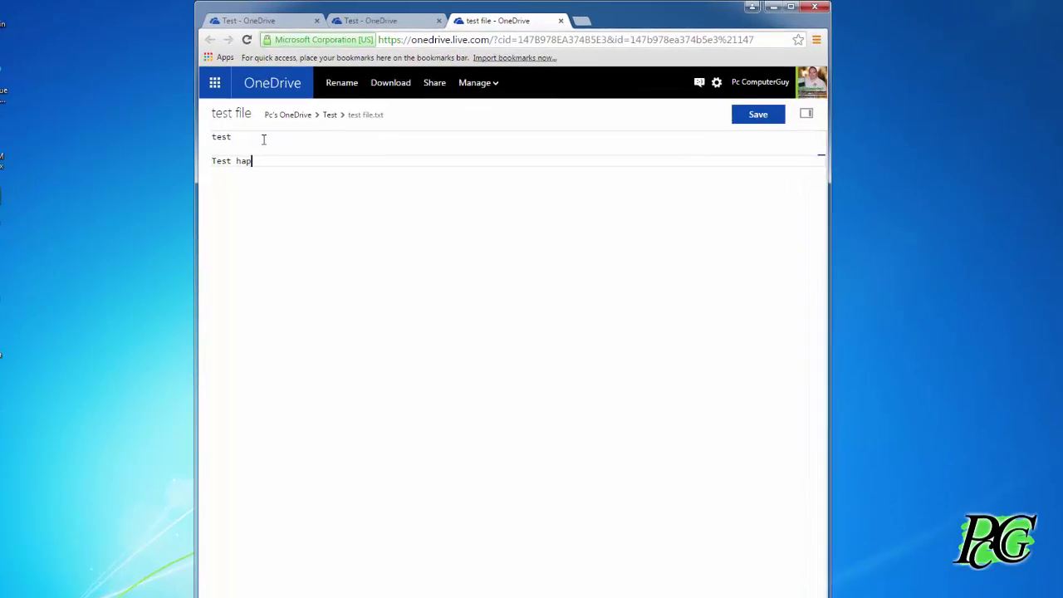
type("py")
left_click(750, 115)
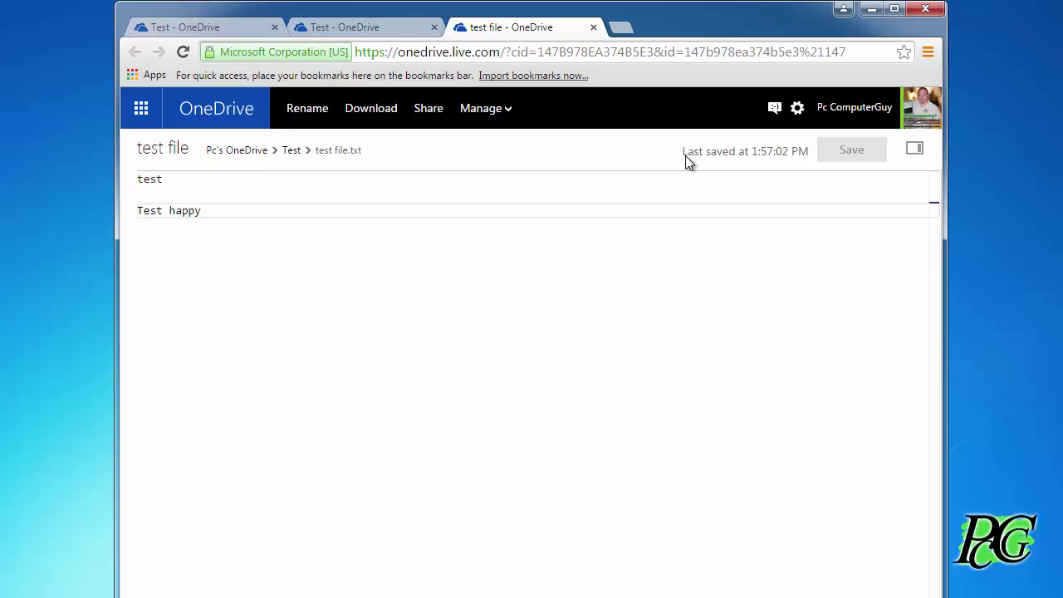
left_click(189, 113)
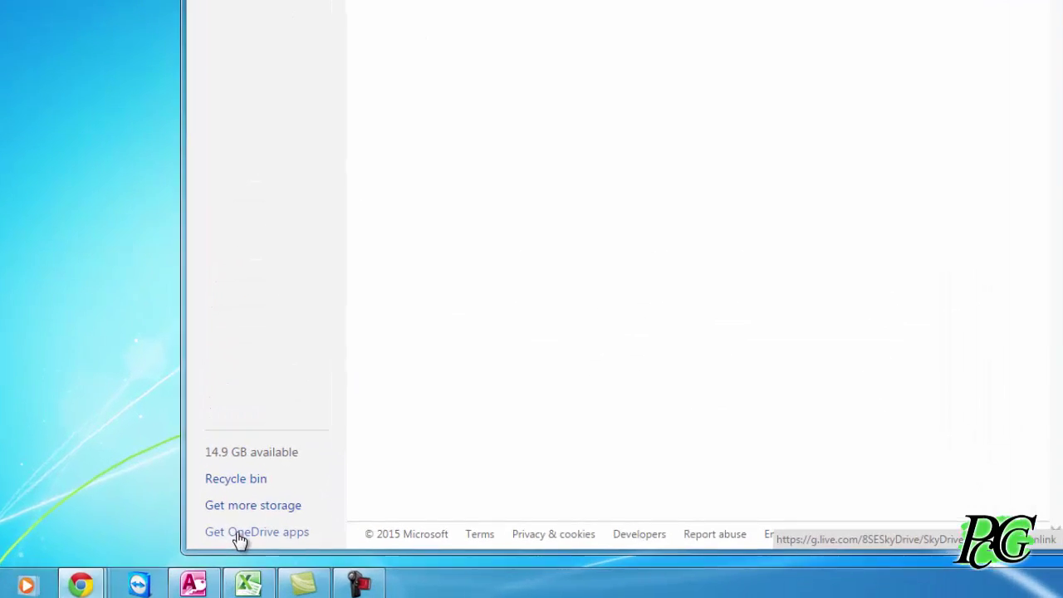
Open the Get OneDrive apps download page, then search Windows for 'onedrive'
left_click(238, 535)
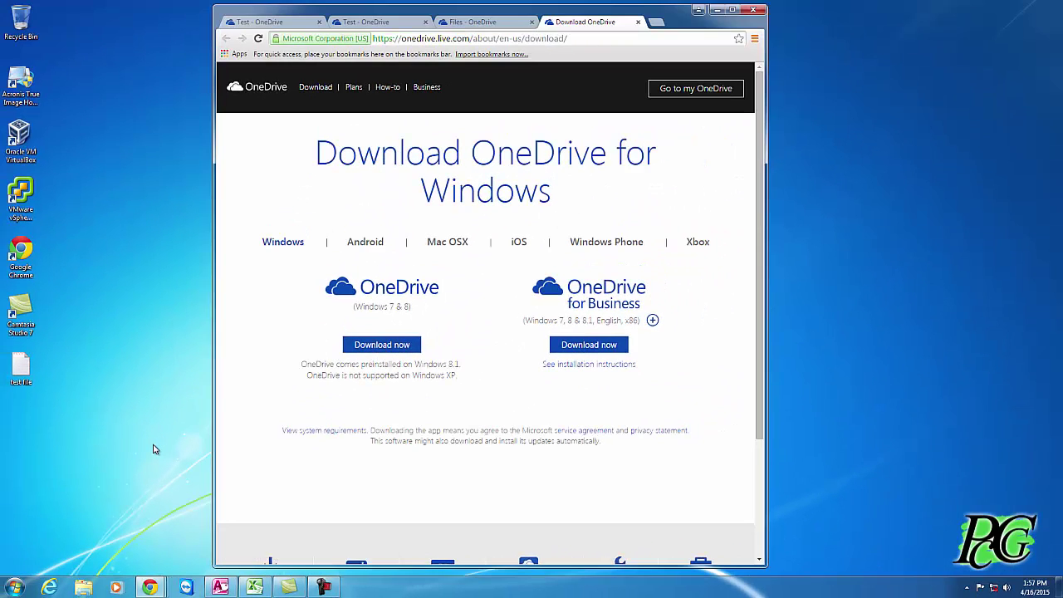
left_click(11, 587)
type("onedrive")
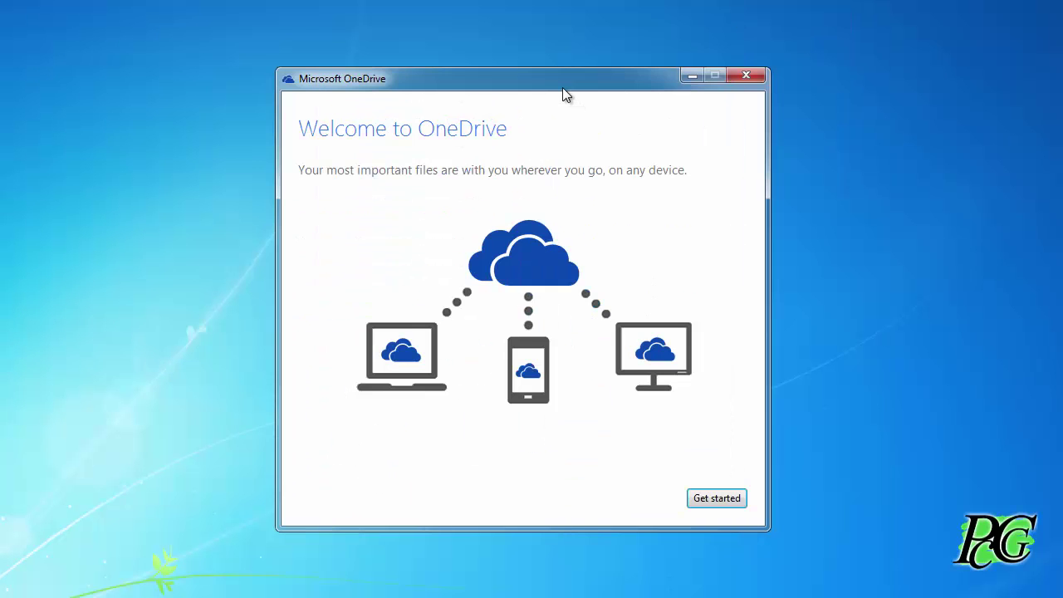
Begin OneDrive desktop setup and sign in with the Microsoft account e-mail and password
left_click_drag(562, 83, 545, 63)
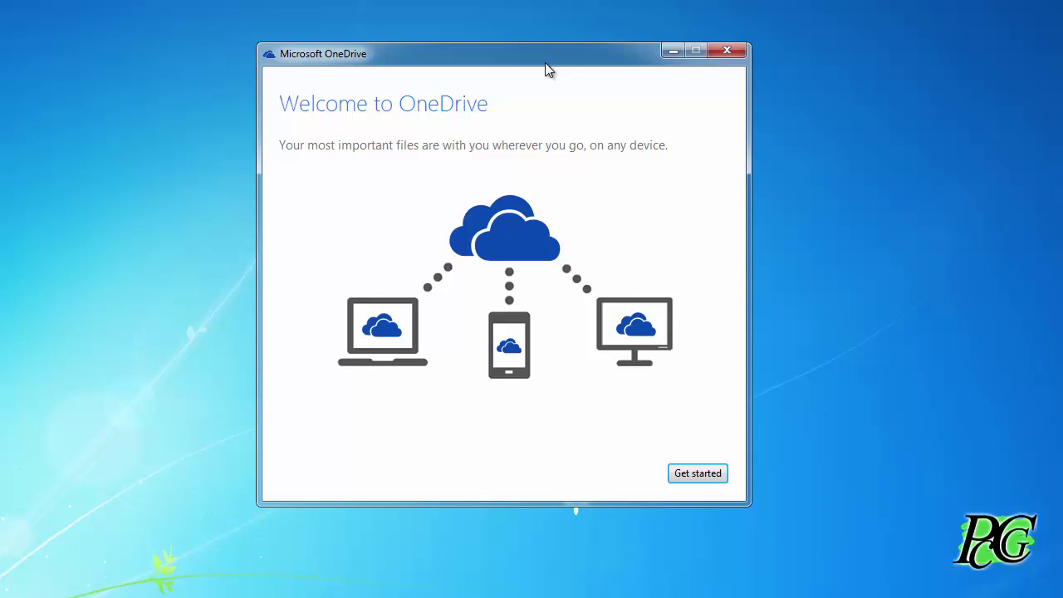
left_click(691, 479)
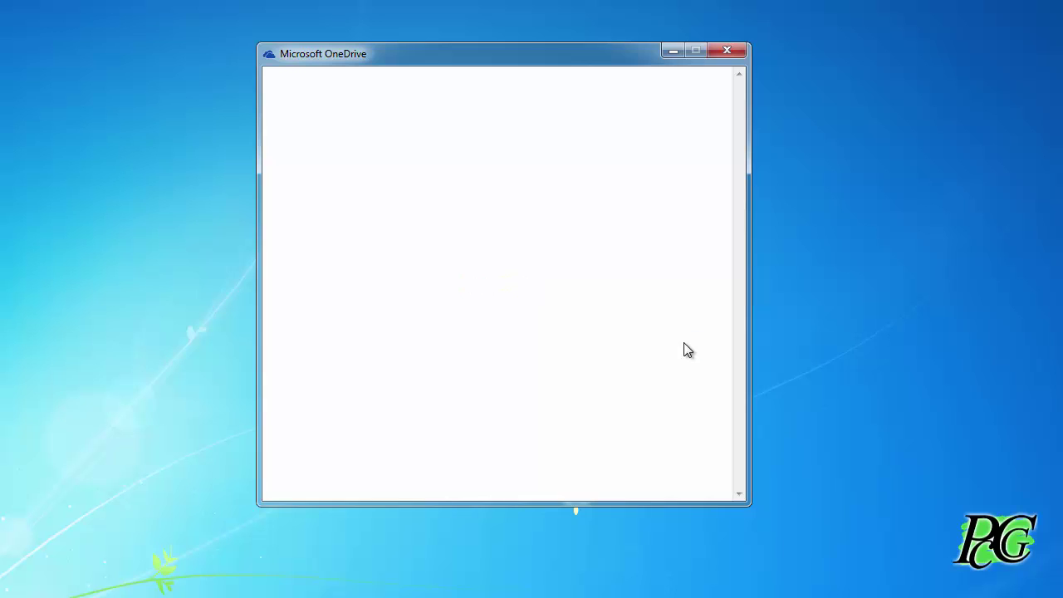
left_click(439, 187)
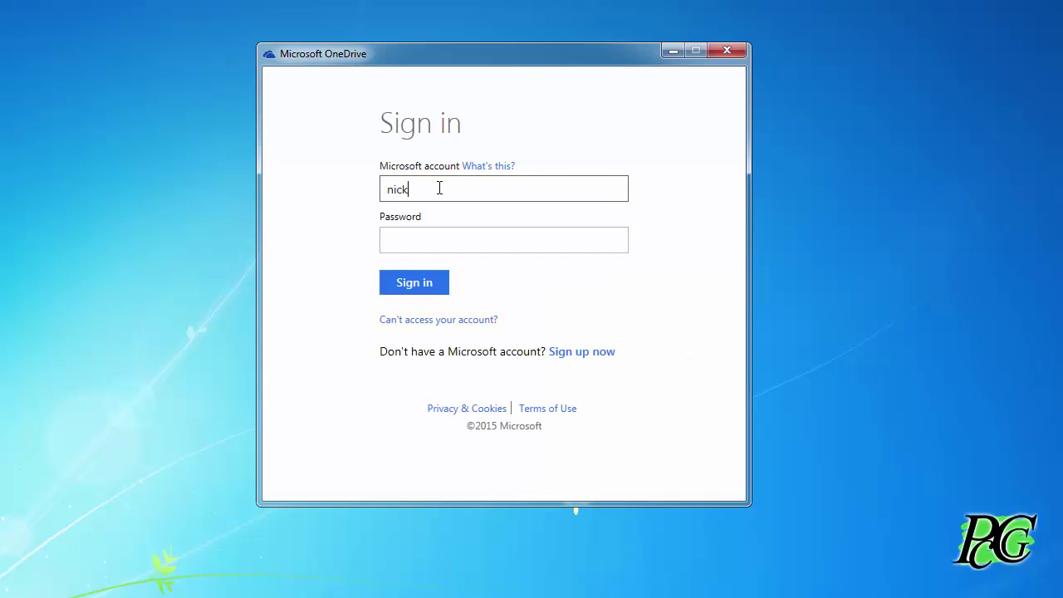
key("Tab")
type("********")
key("Tab")
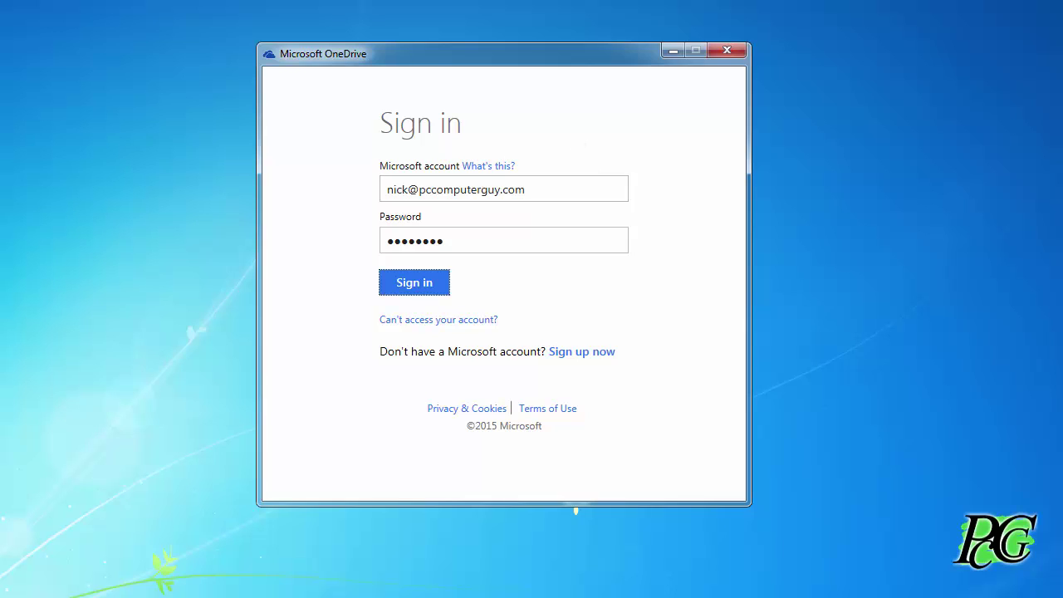
key("Return")
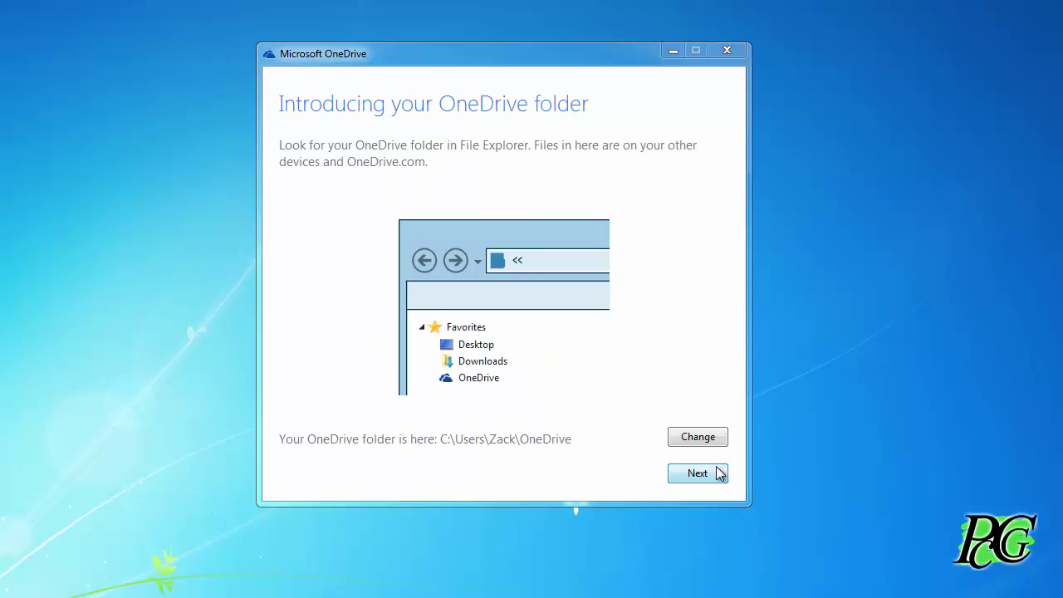
Accept the default OneDrive folder and sync choices, disable fetching files from this PC, and finish
left_click(711, 474)
left_click(712, 474)
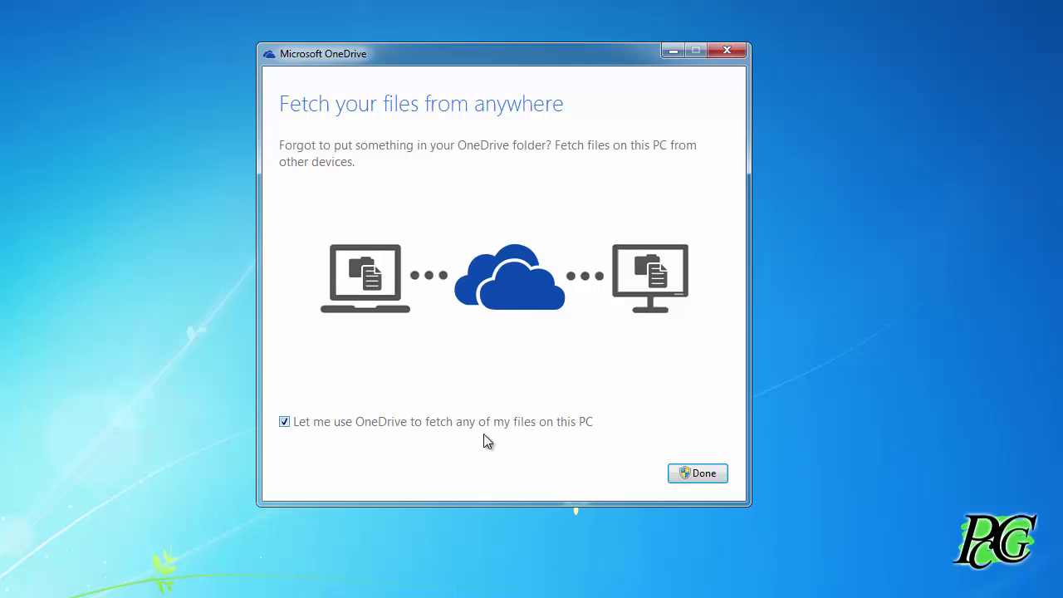
left_click(475, 433)
left_click(710, 476)
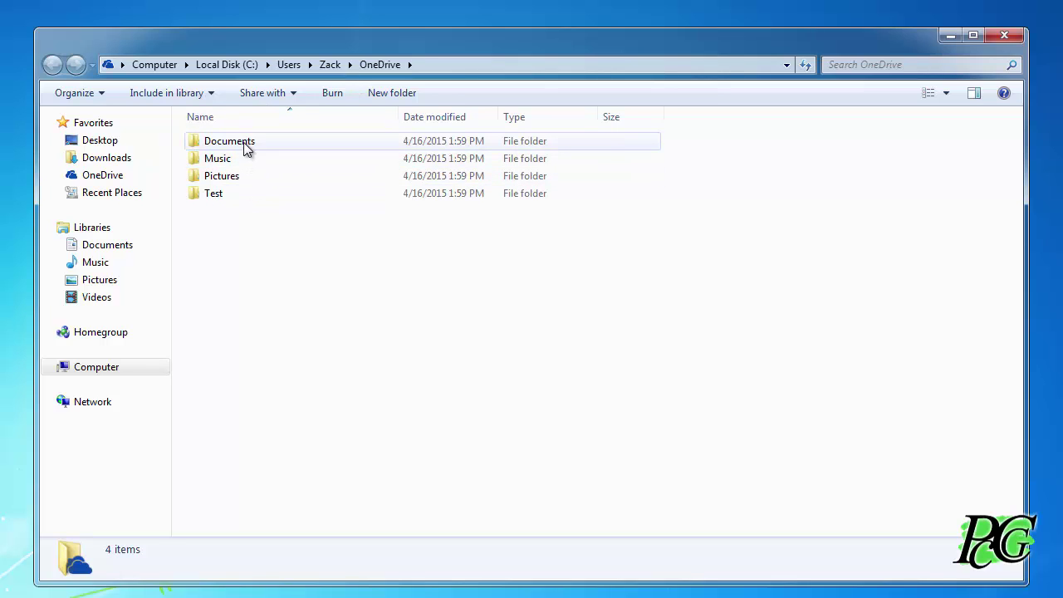
Open the Test folder, check OneDrive's sync status in the tray, then return to the OneDrive folder
double_click(248, 193)
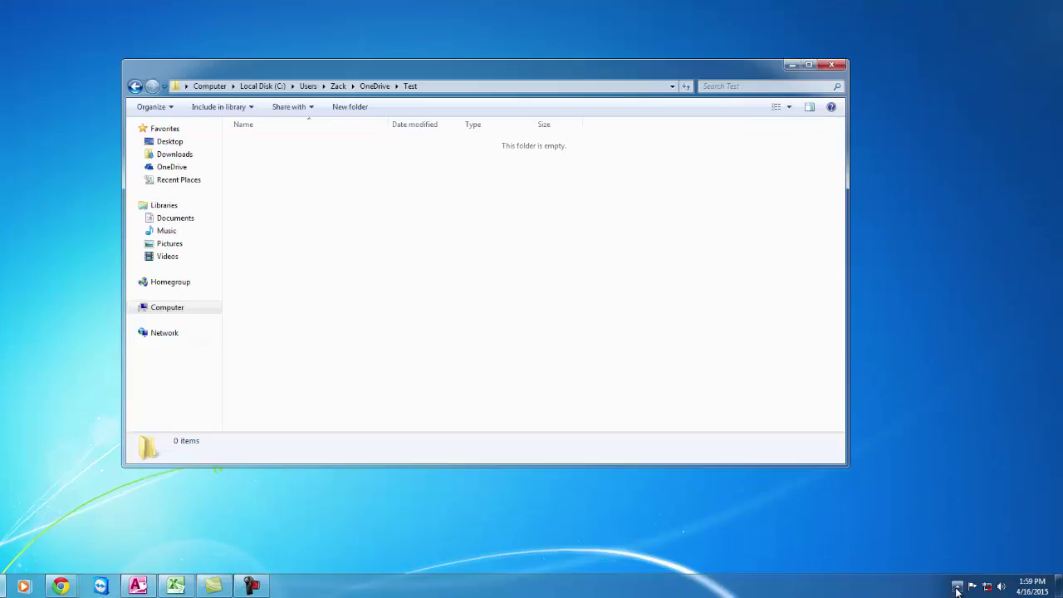
left_click(957, 589)
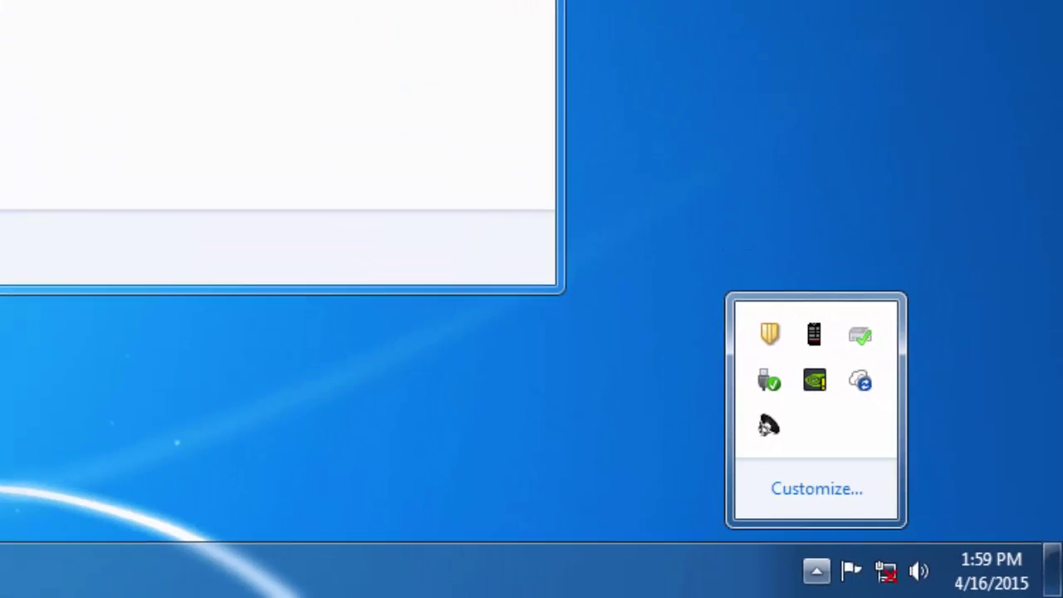
left_click(579, 317)
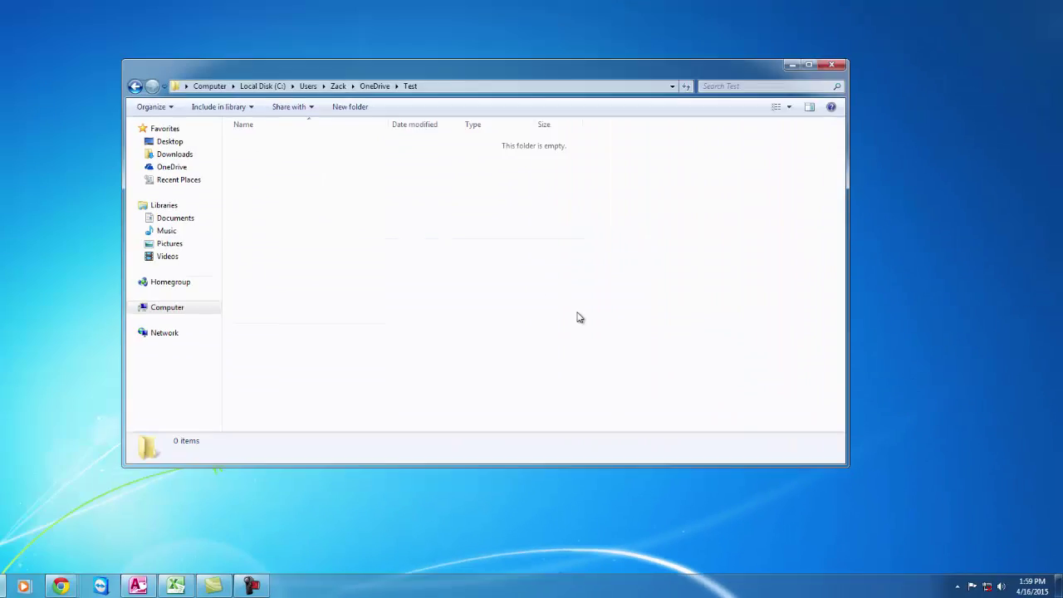
left_click(375, 85)
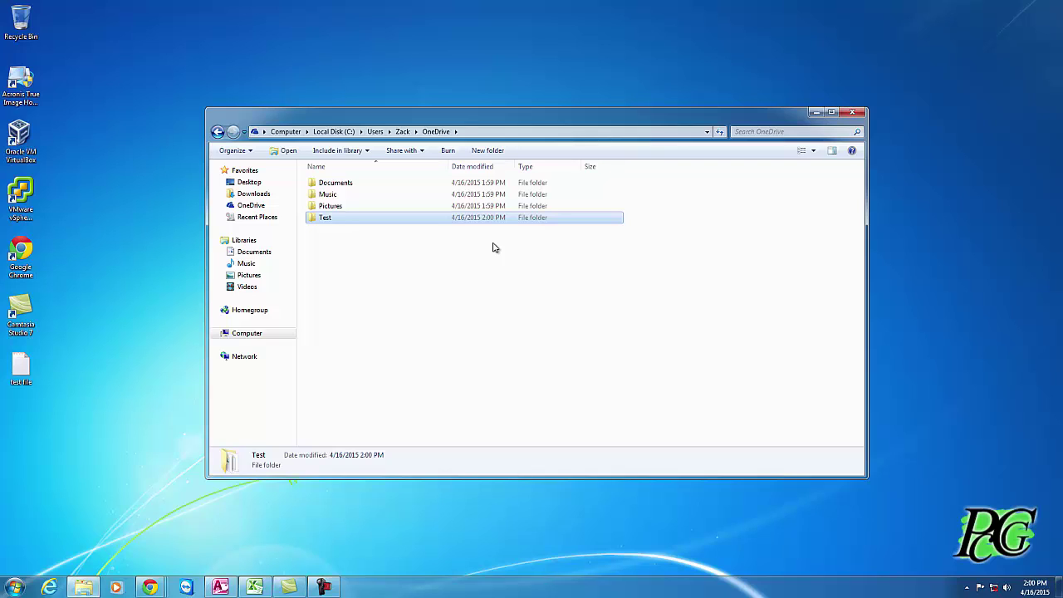
Open the synced Test folder and check Test Document's text in Word, then close Word and Explorer
double_click(441, 220)
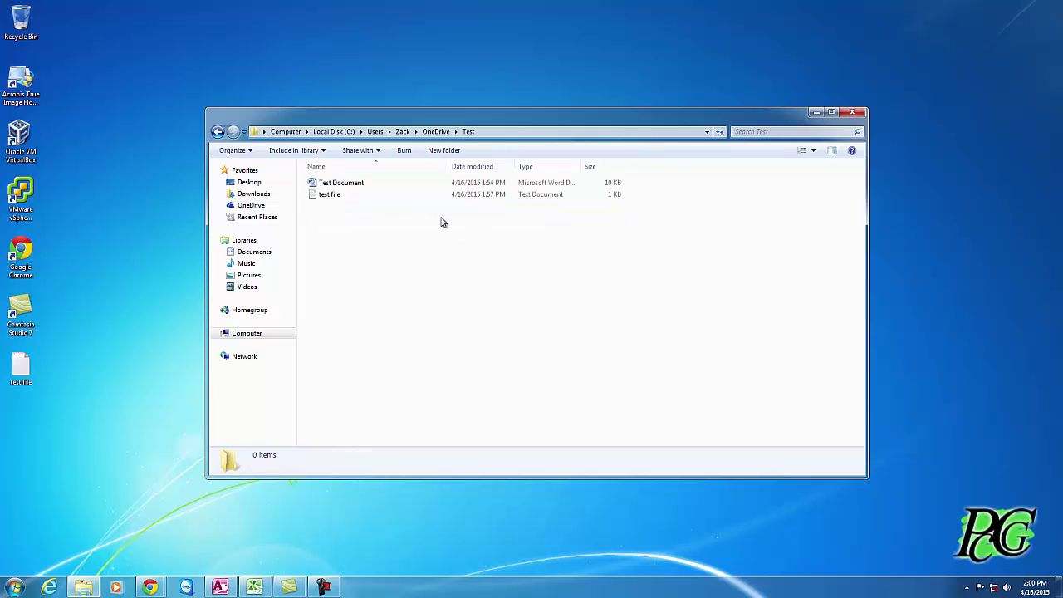
double_click(400, 184)
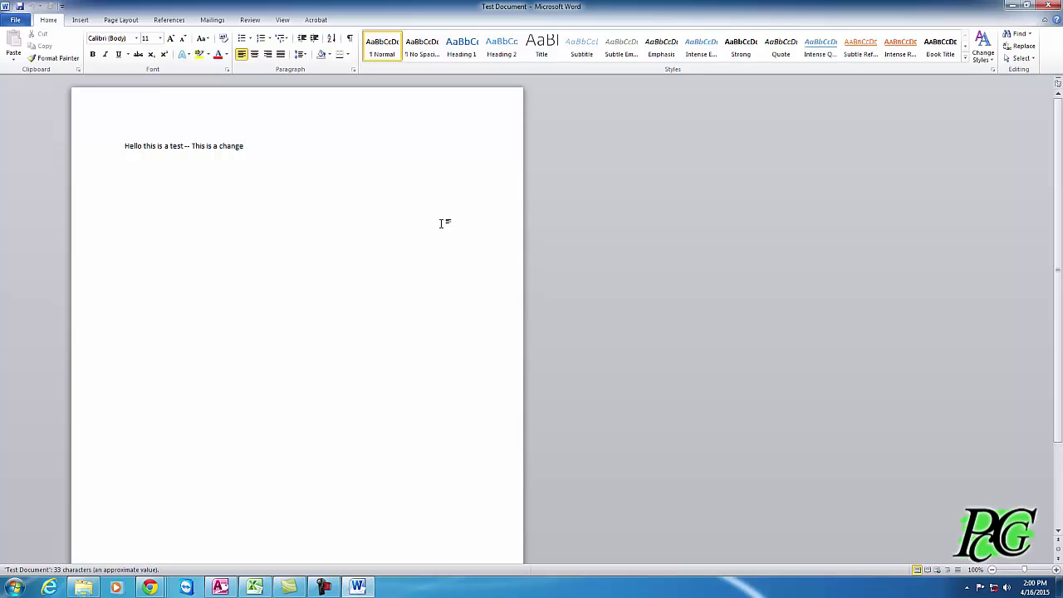
left_click(1049, 6)
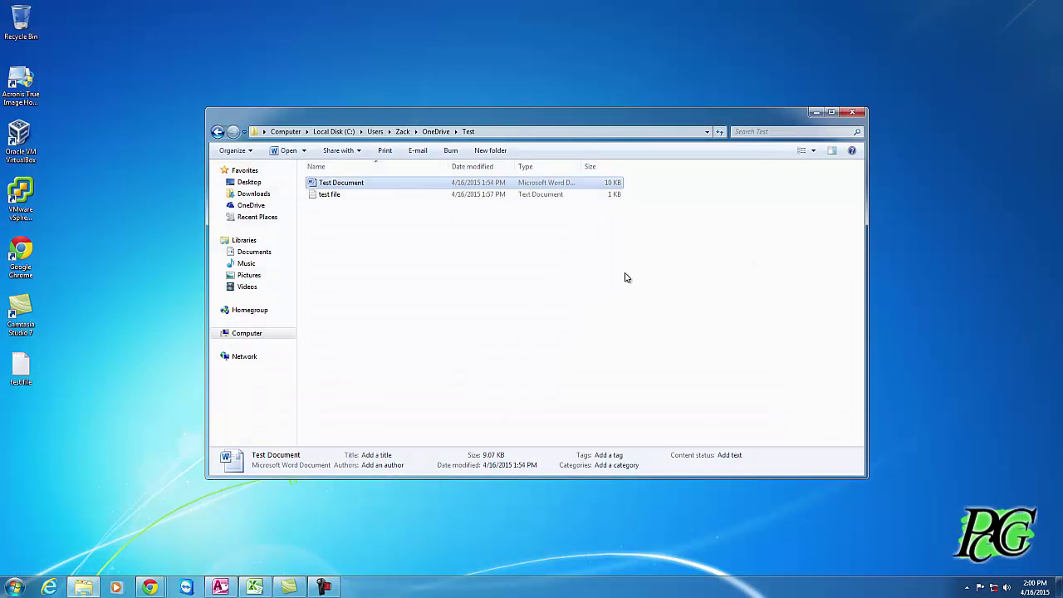
left_click(693, 195)
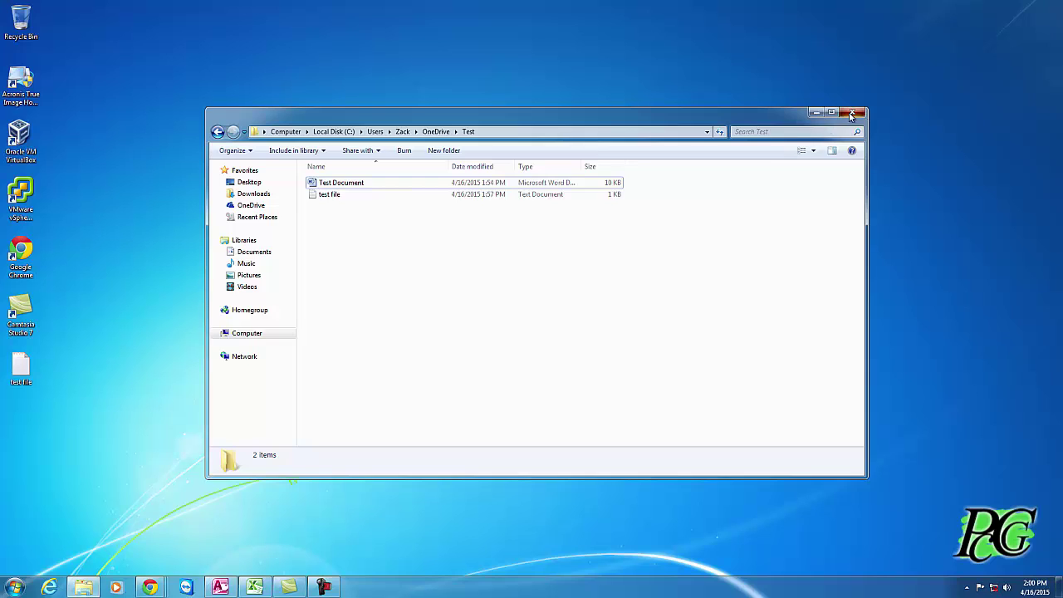
left_click(852, 113)
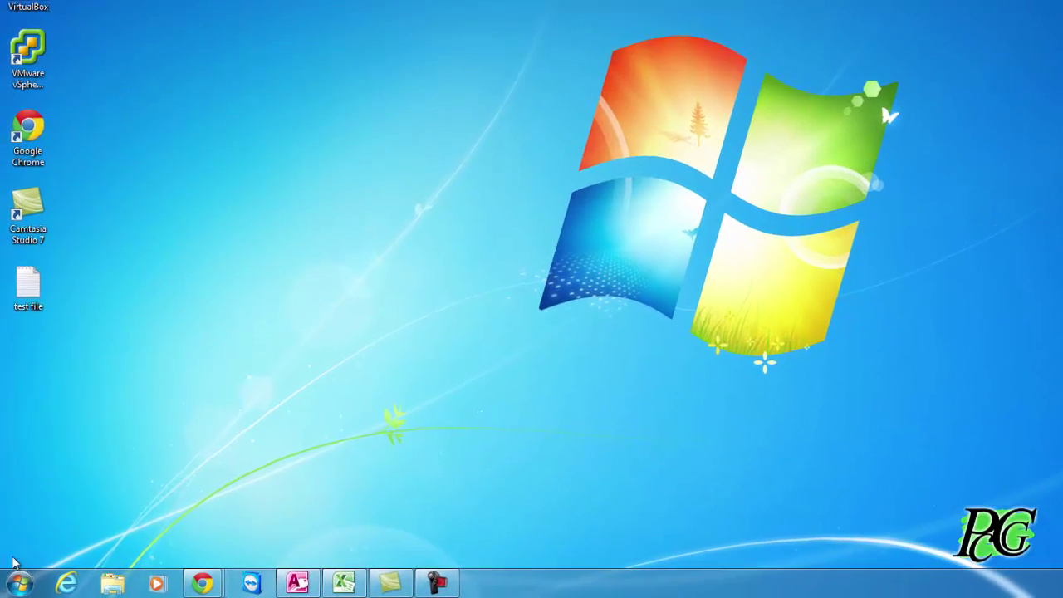
left_click(19, 583)
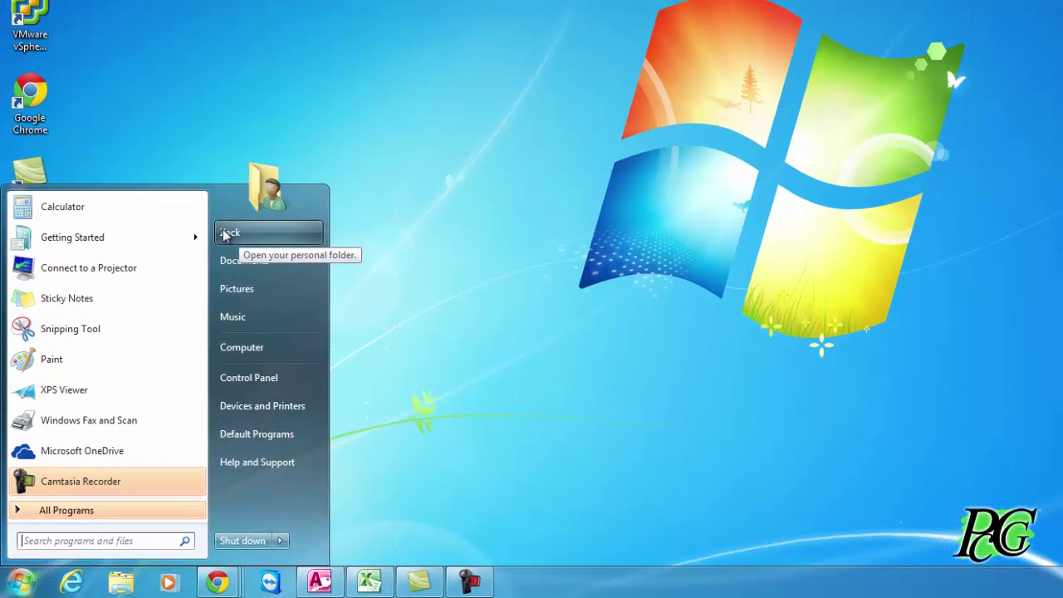
left_click(248, 222)
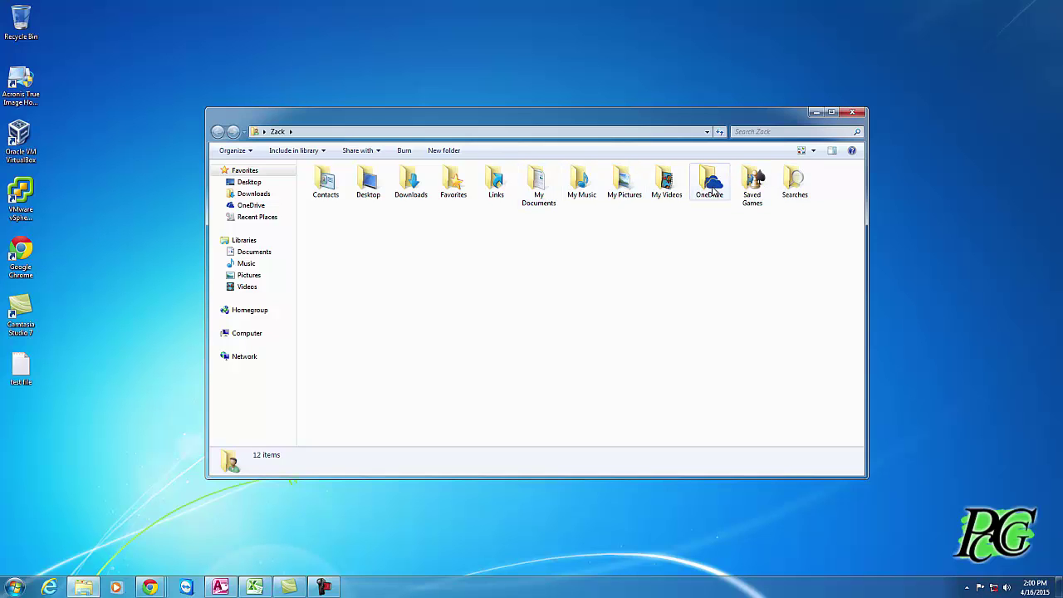
left_click(710, 190)
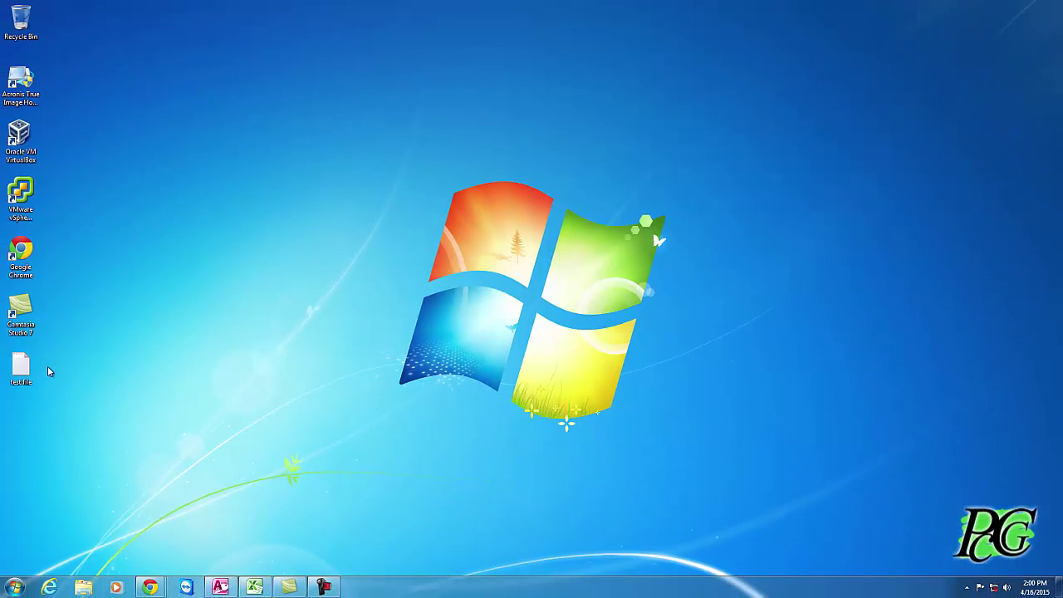
double_click(22, 368)
left_click(27, 37)
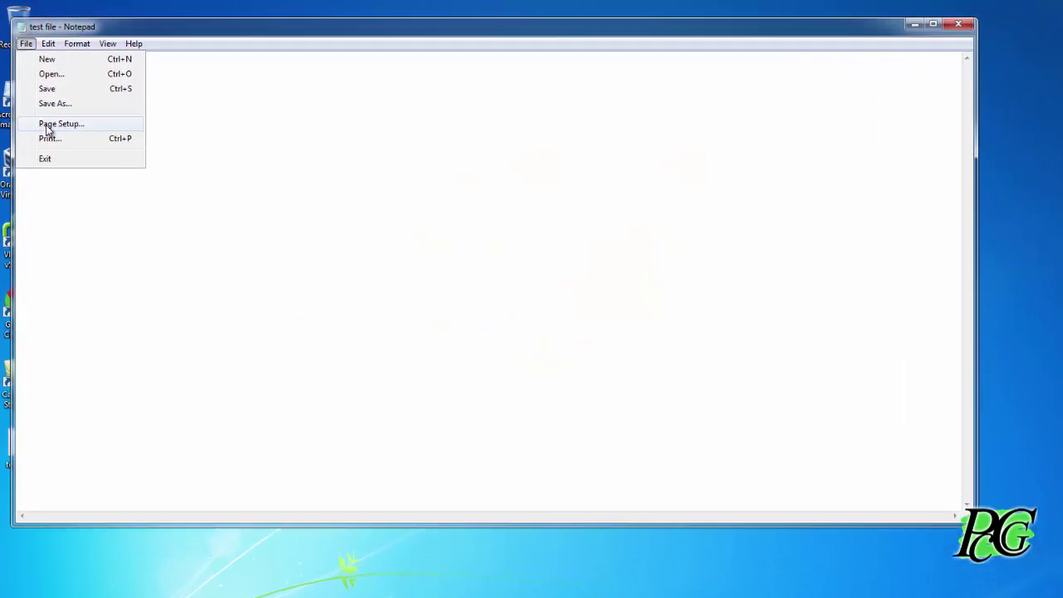
left_click(53, 104)
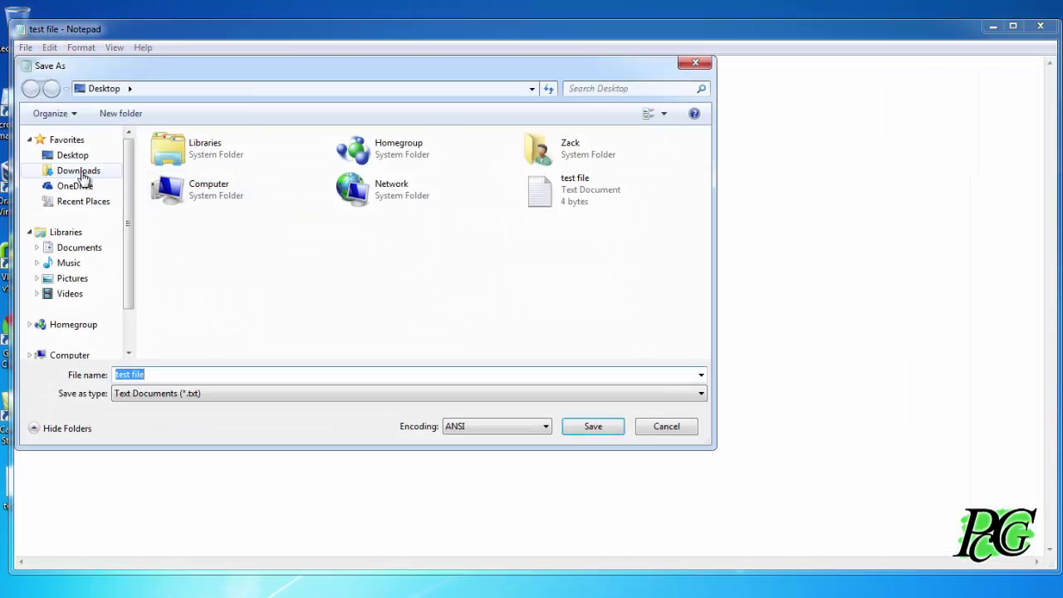
left_click(75, 185)
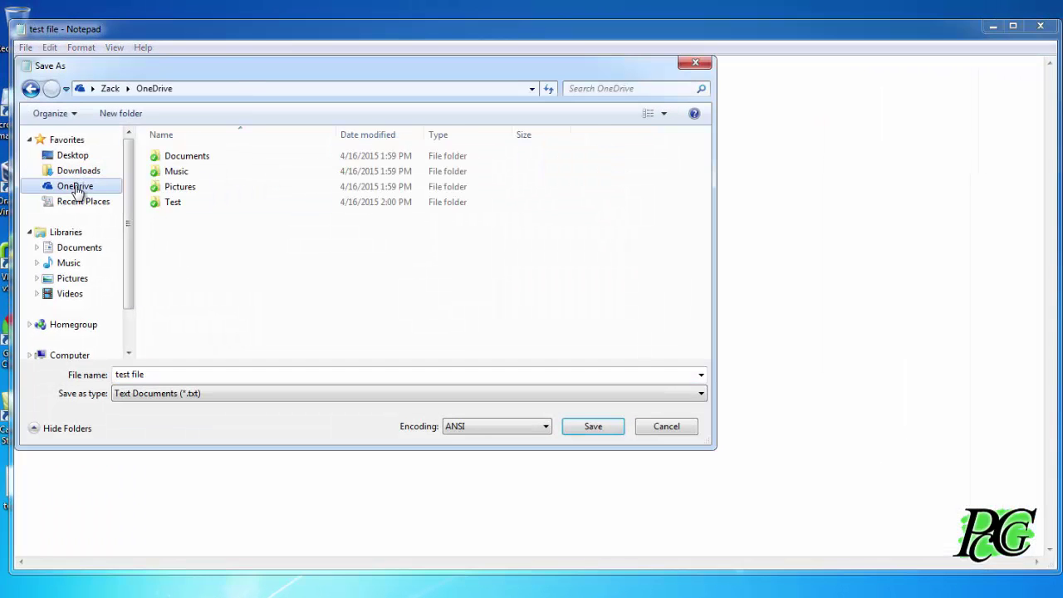
double_click(174, 204)
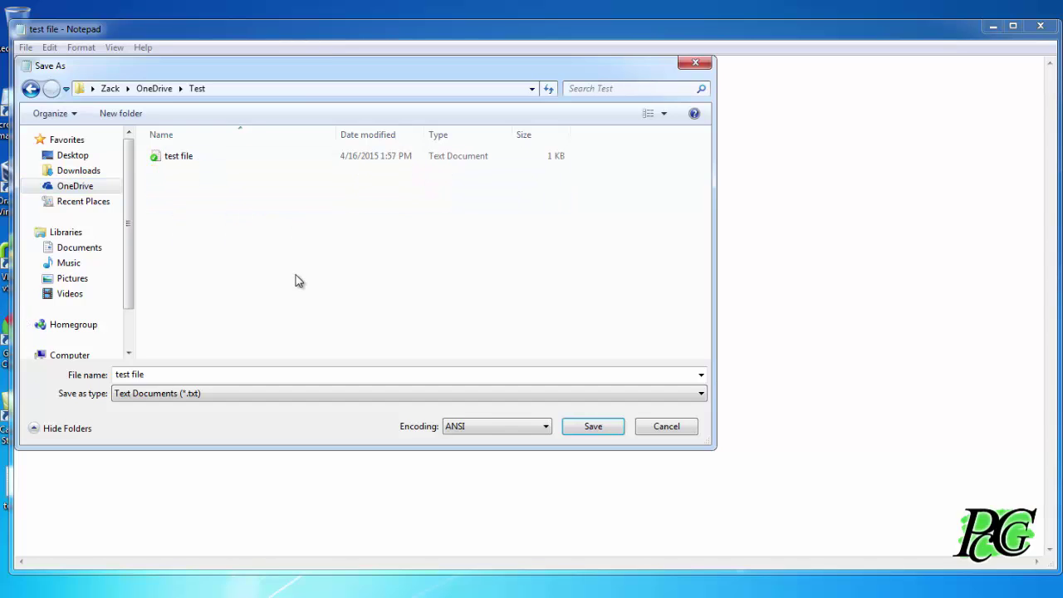
left_click(652, 428)
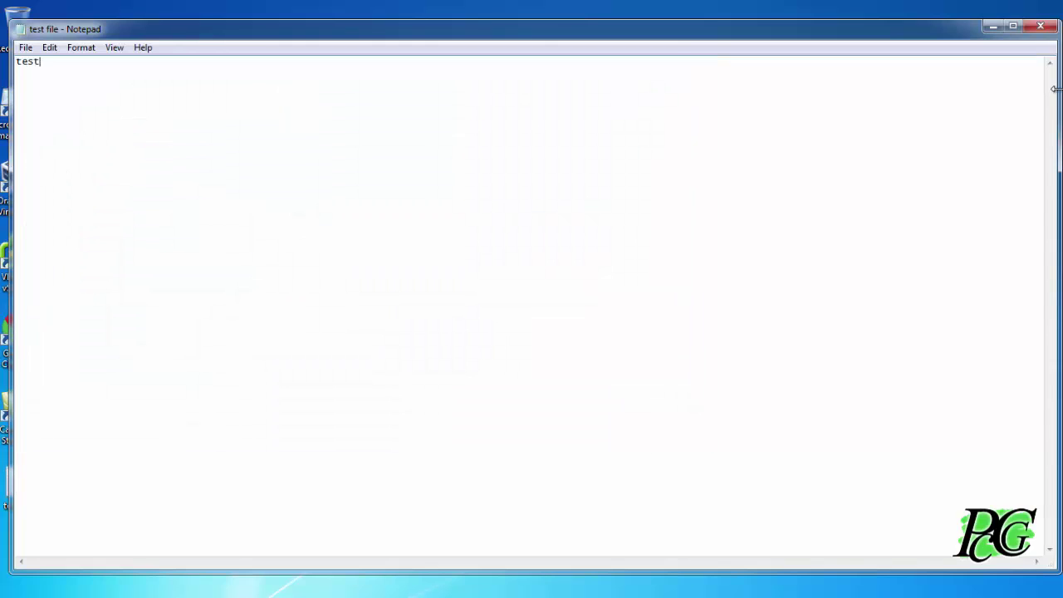
left_click(1038, 31)
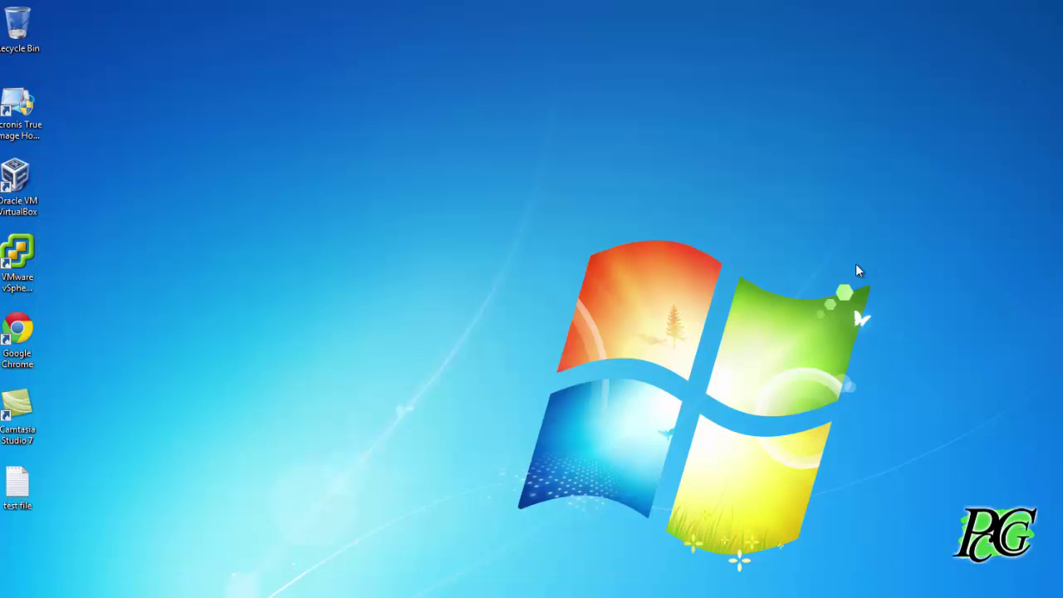
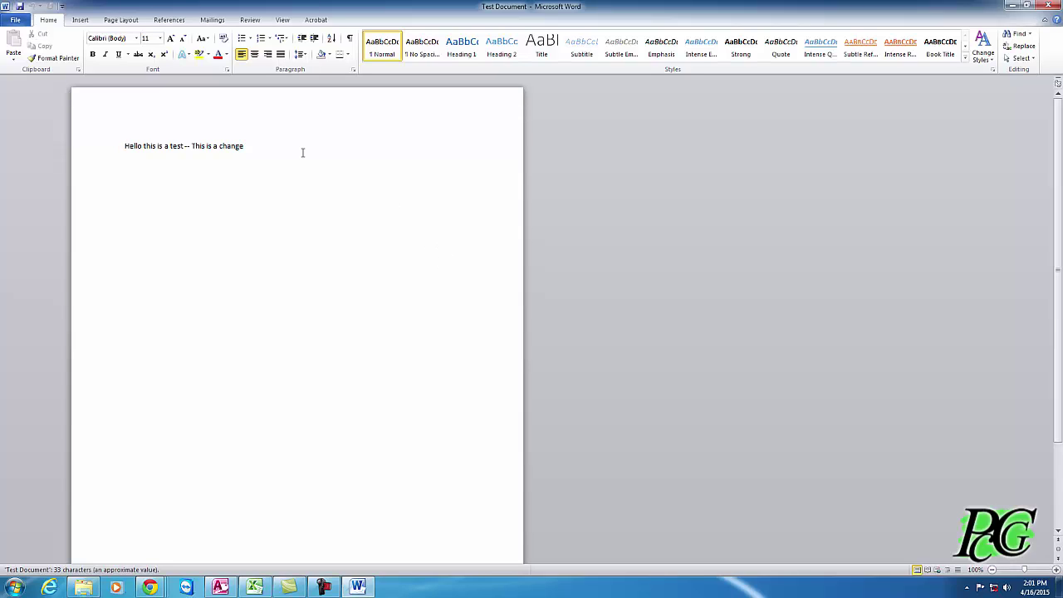
End the first sentence with a period, add the line 'Let see what happens?', then save and close
type(".")
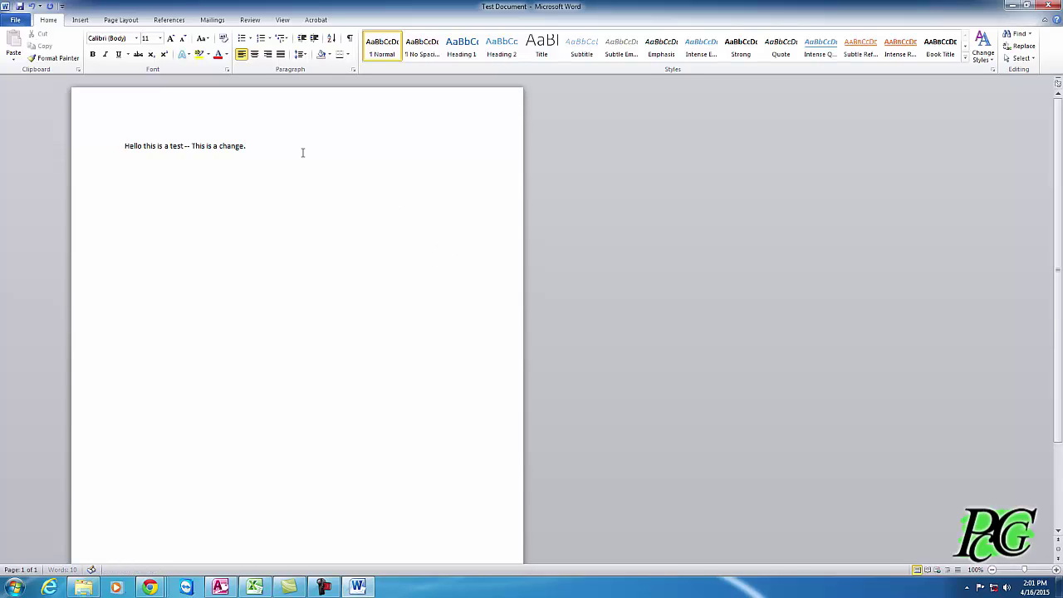
key("Return")
key("Return")
type("Let")
left_click(1048, 5)
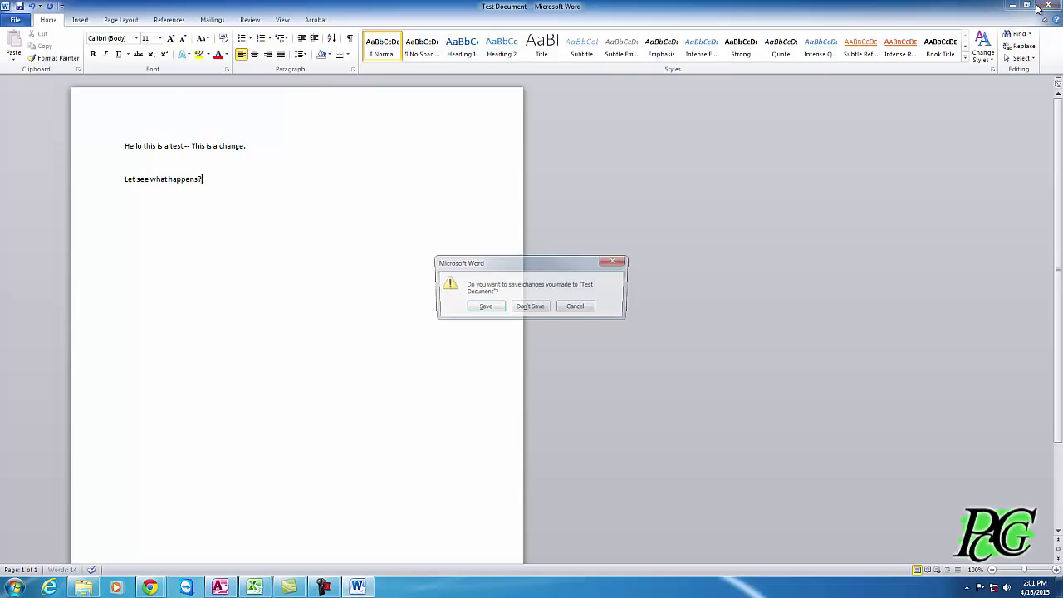
left_click(492, 306)
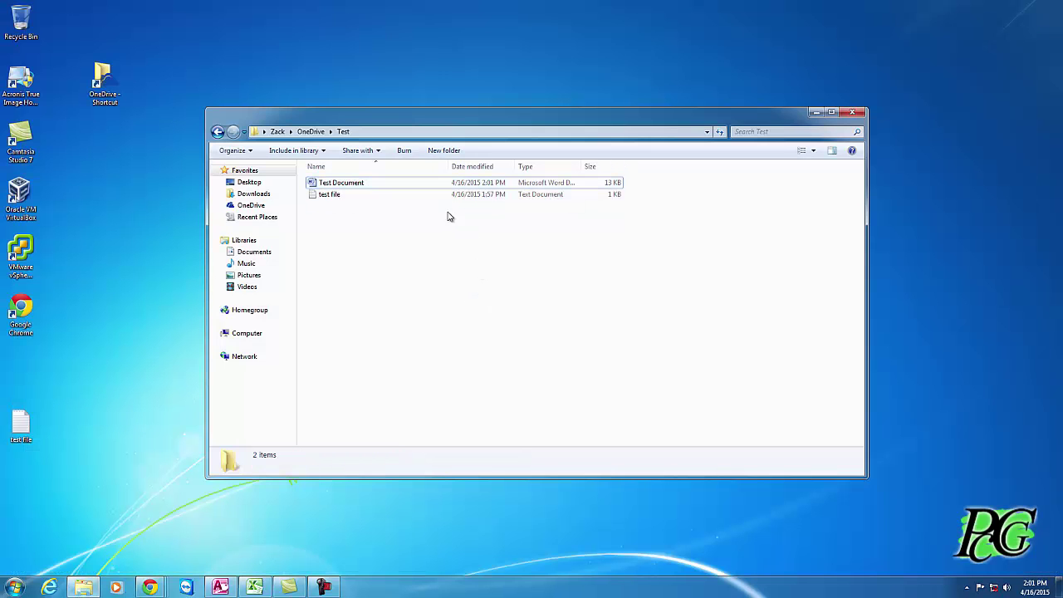
Bring the Chrome window with the OneDrive Files page in front of Windows Explorer
left_click(128, 480)
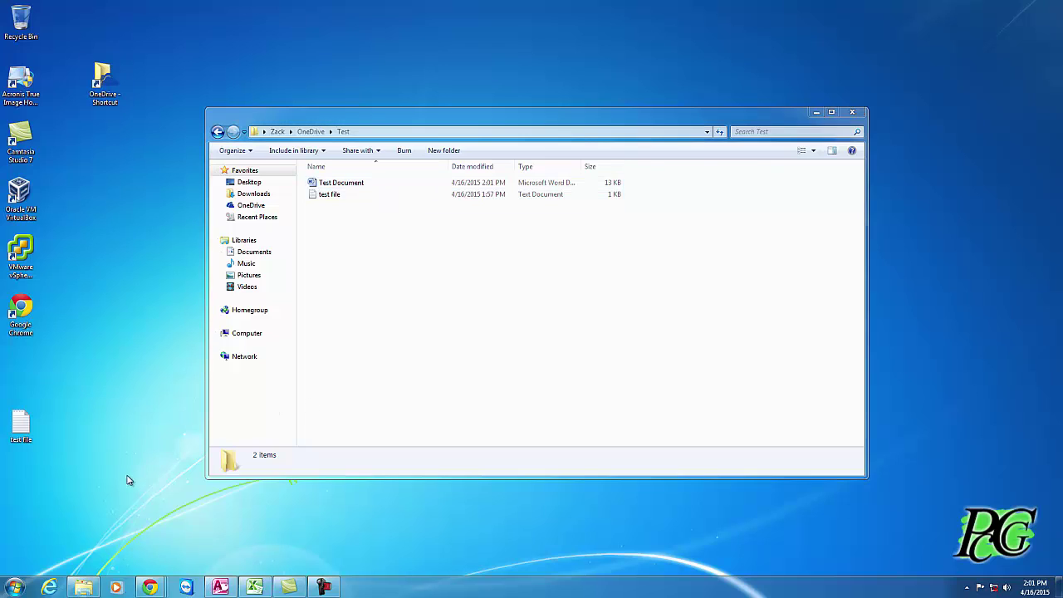
right_click(150, 587)
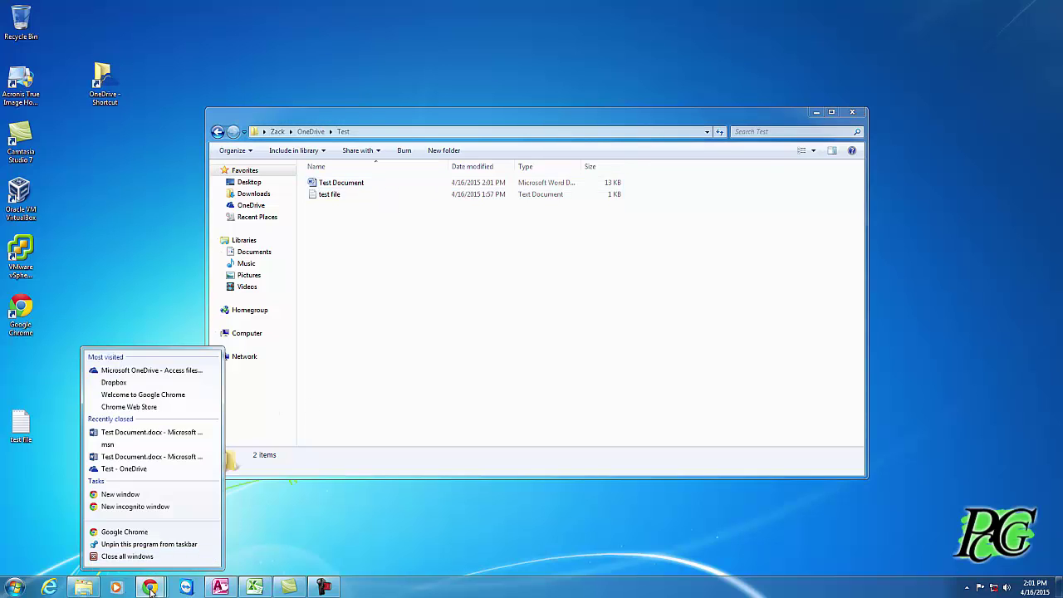
left_click(151, 587)
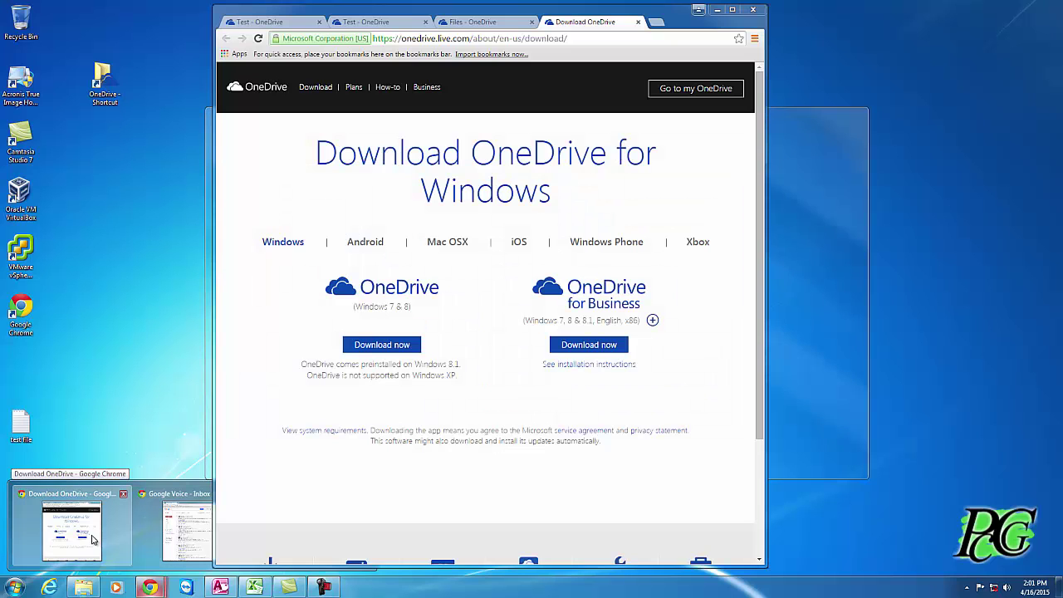
left_click(94, 540)
Open the OneDrive Test folder on the web and view Test Document in Word Online
left_click(471, 23)
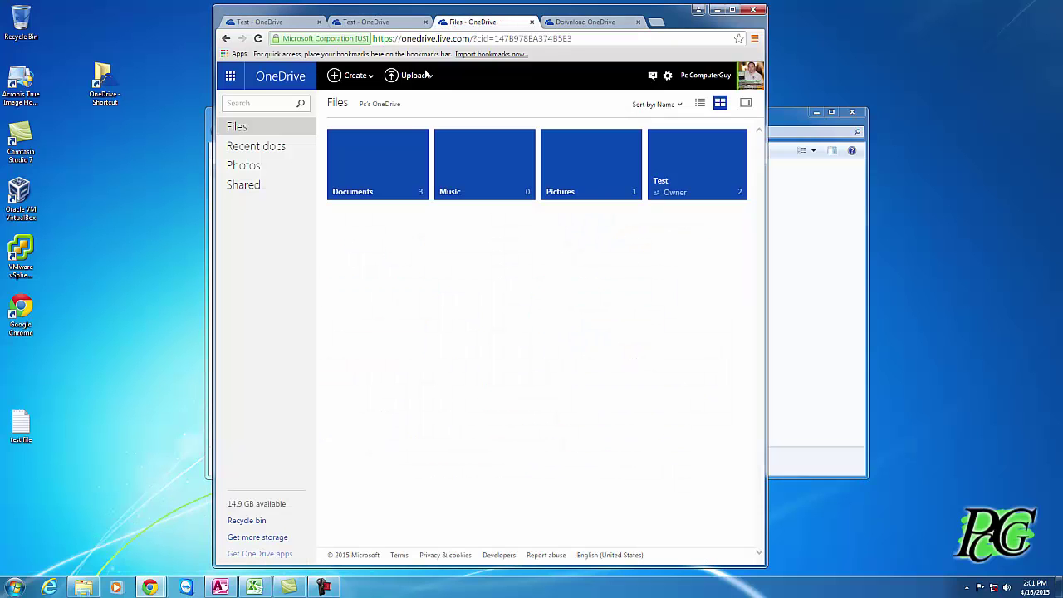
left_click(712, 177)
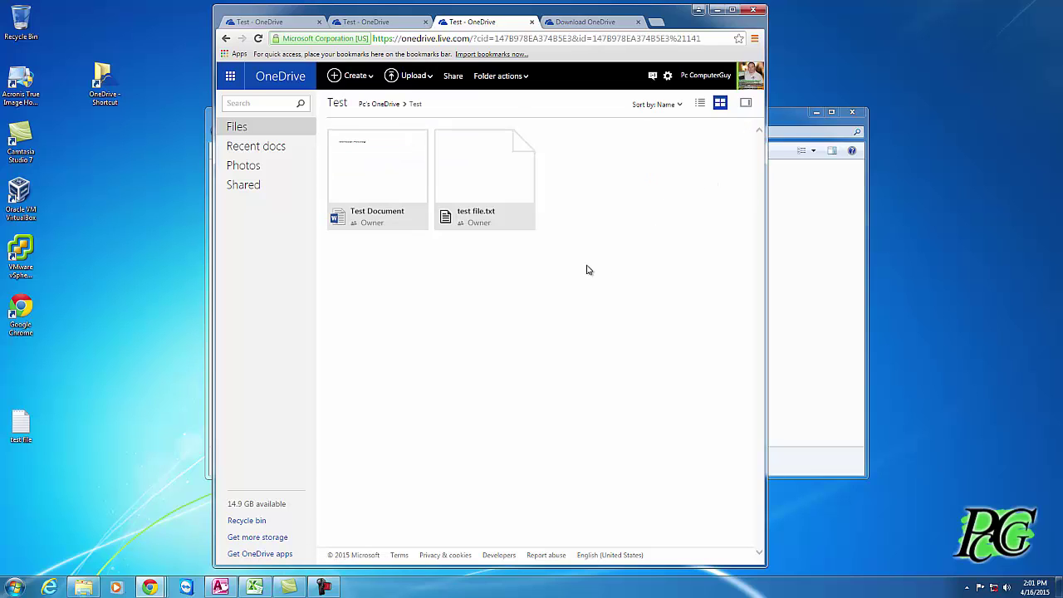
left_click(360, 190)
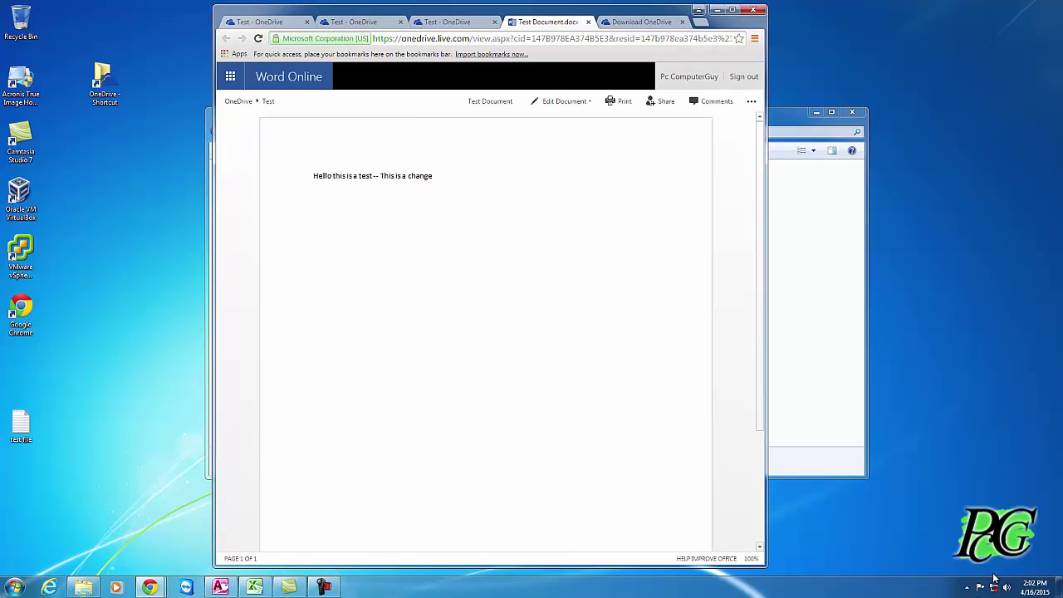
left_click(967, 588)
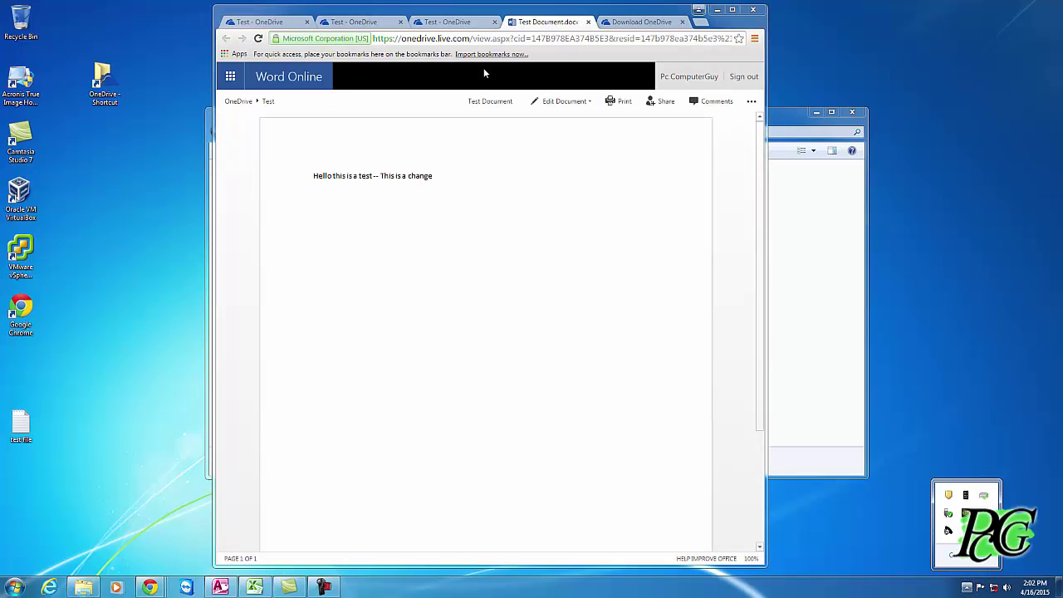
left_click(262, 79)
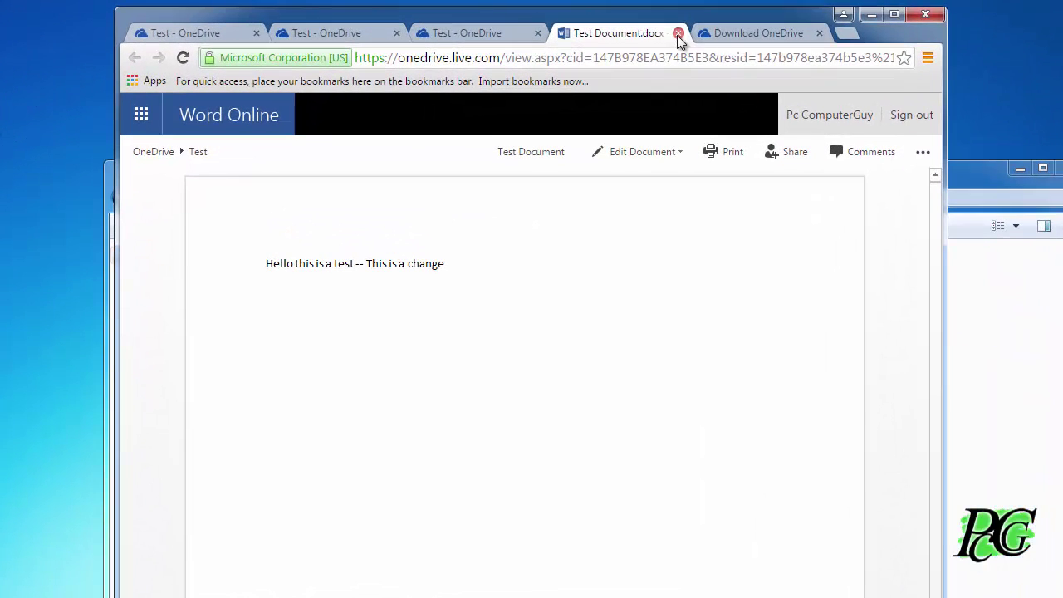
Close the Word Online and duplicate Test folder tabs, keeping only the Test folder page
left_click(678, 33)
left_click(538, 34)
left_click(398, 34)
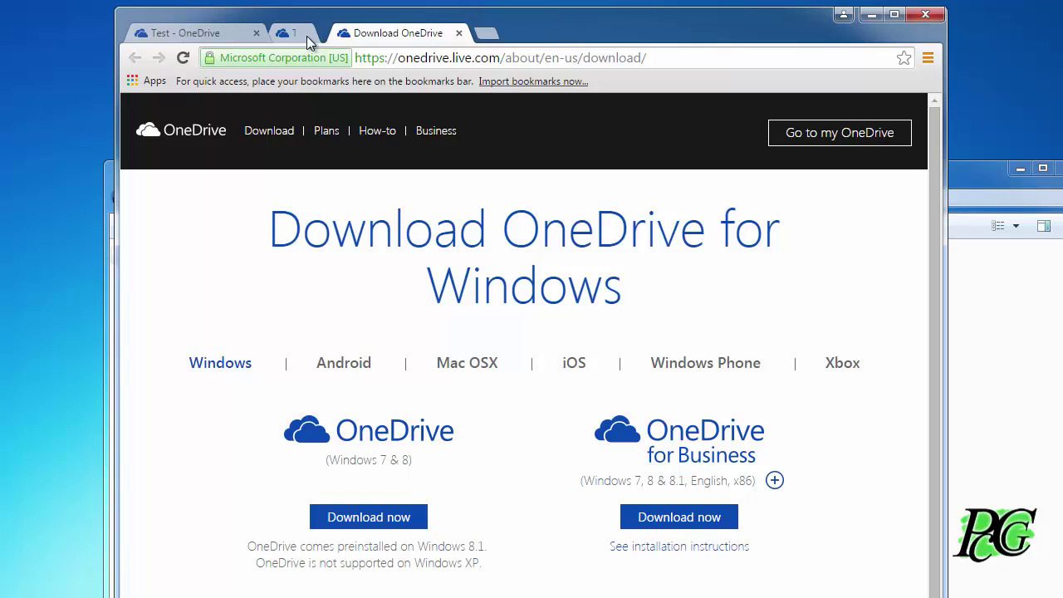
left_click(191, 34)
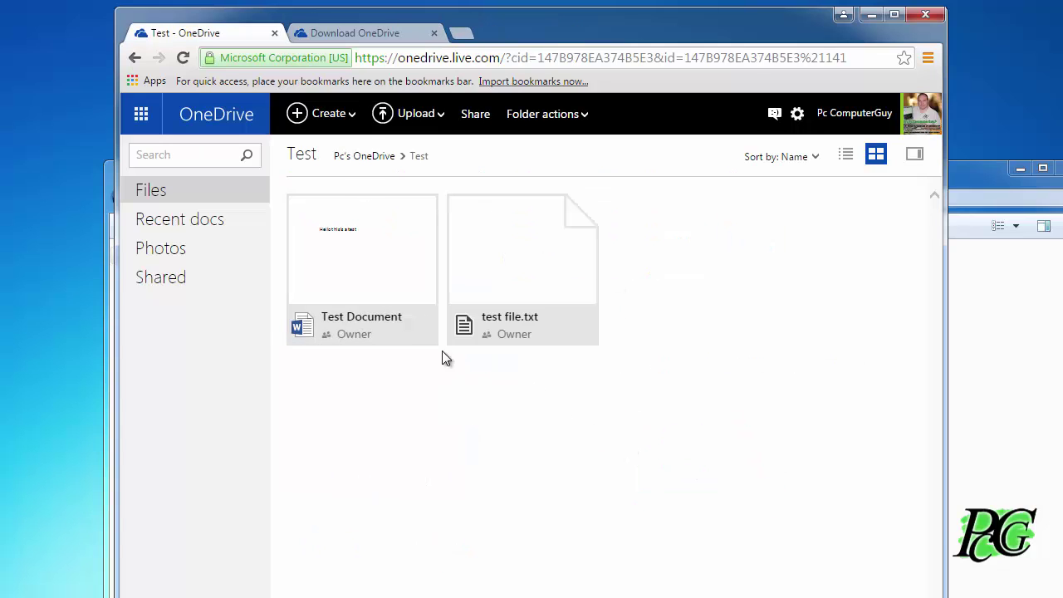
right_click(408, 418)
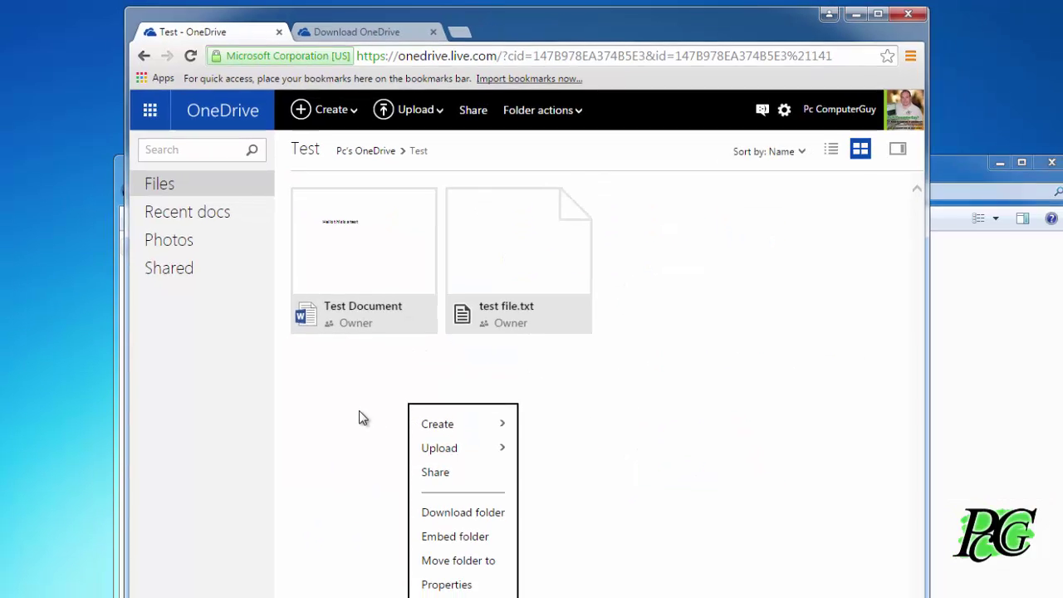
left_click(359, 410)
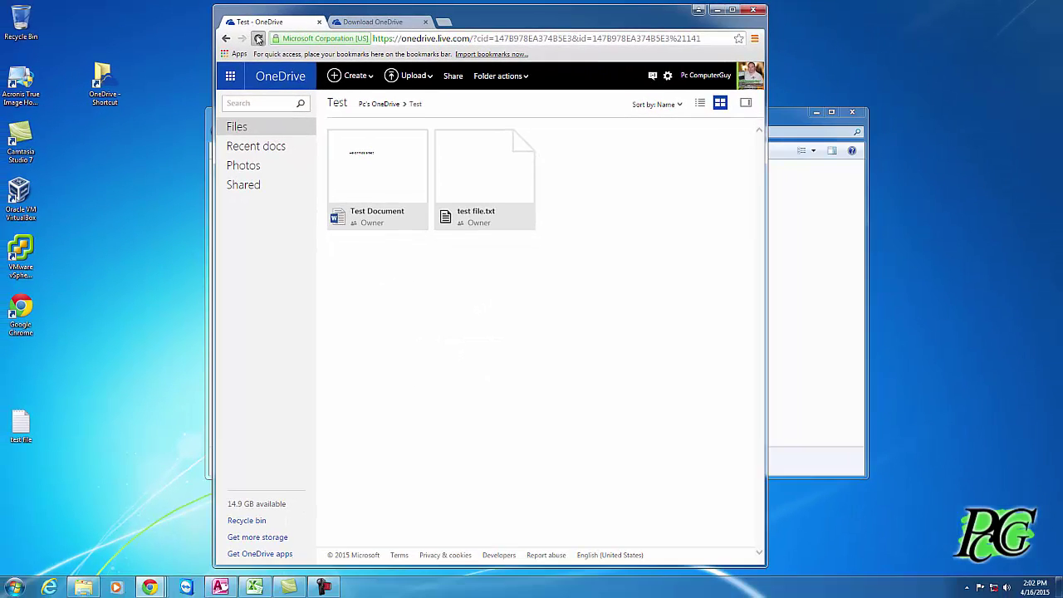
Check Test Document in Word Online shows 'Let see what happens?', then open the local OneDrive folder
left_click(258, 39)
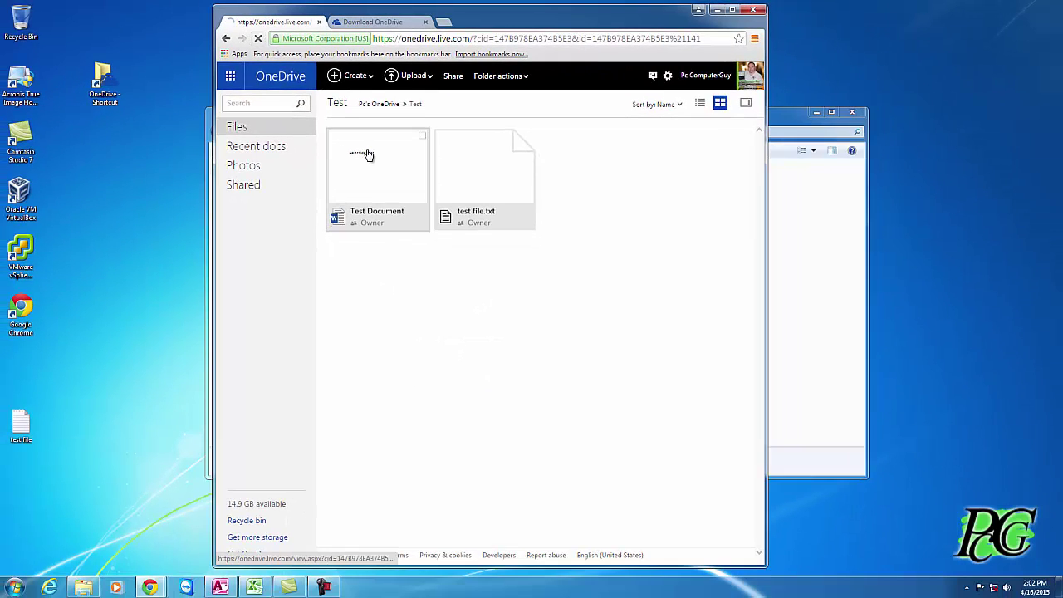
left_click(373, 156)
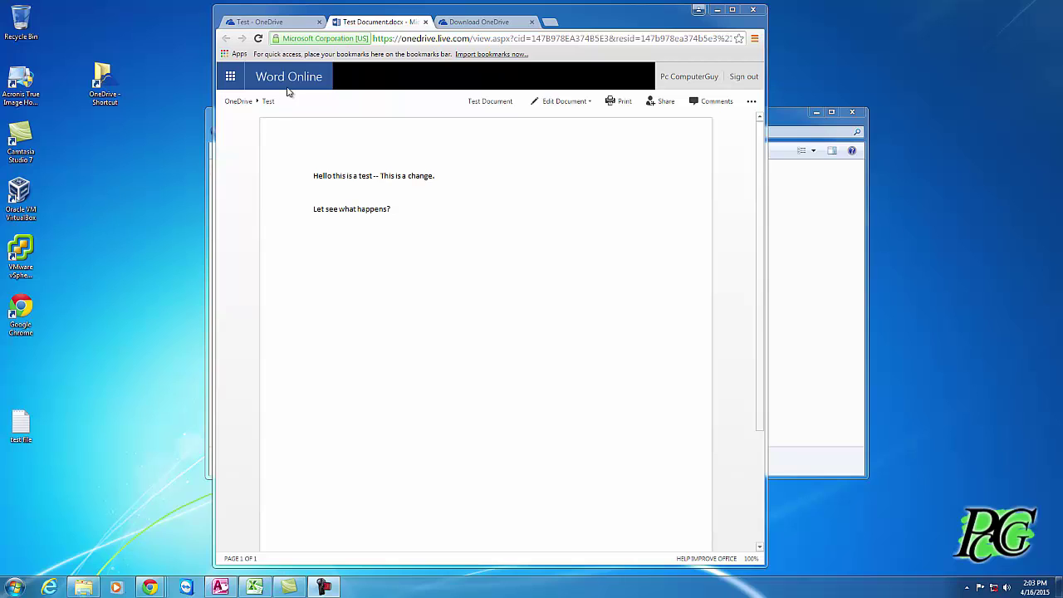
triple_click(378, 210)
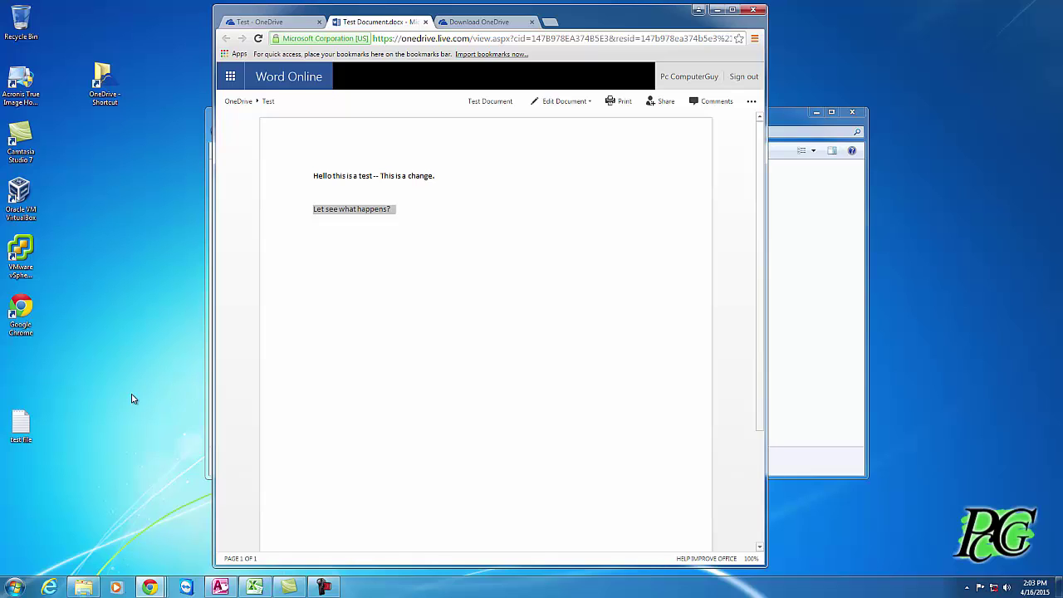
left_click(103, 101)
double_click(114, 94)
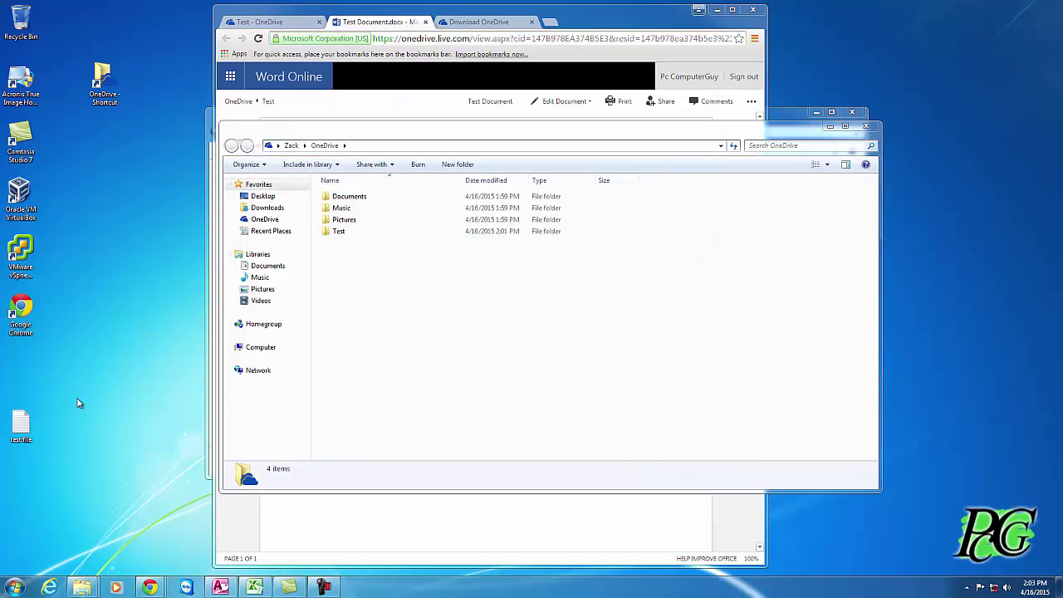
Launch Excel by searching 'excel' from the Start menu to get a blank Book2
right_click(120, 328)
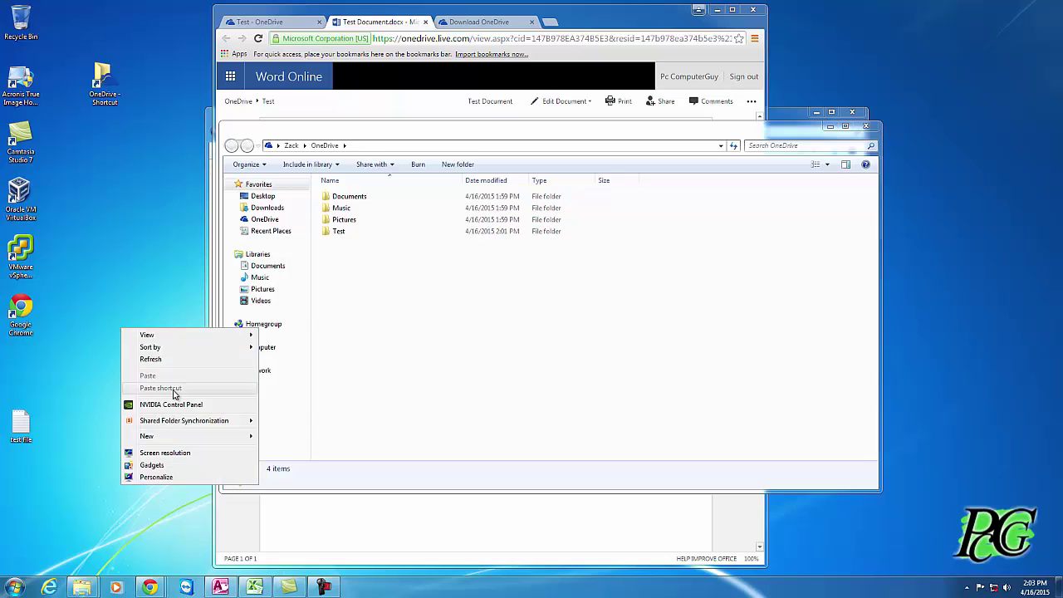
left_click(73, 469)
left_click(8, 585)
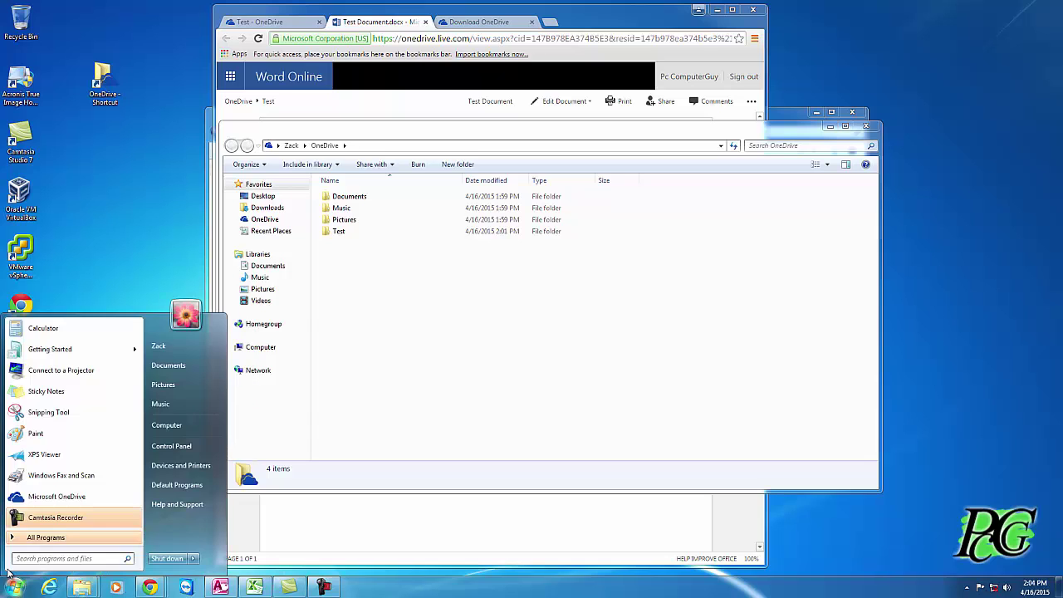
type("excel")
key("Return")
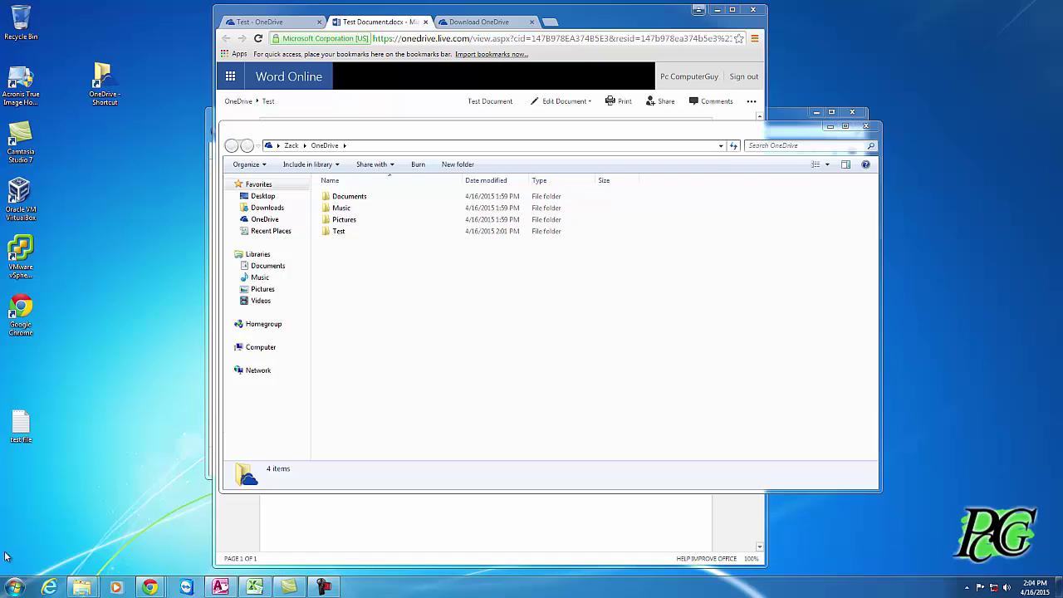
Type 'wgwegwe' into Book2 and close the workbook, choosing to save changes
left_click(698, 9)
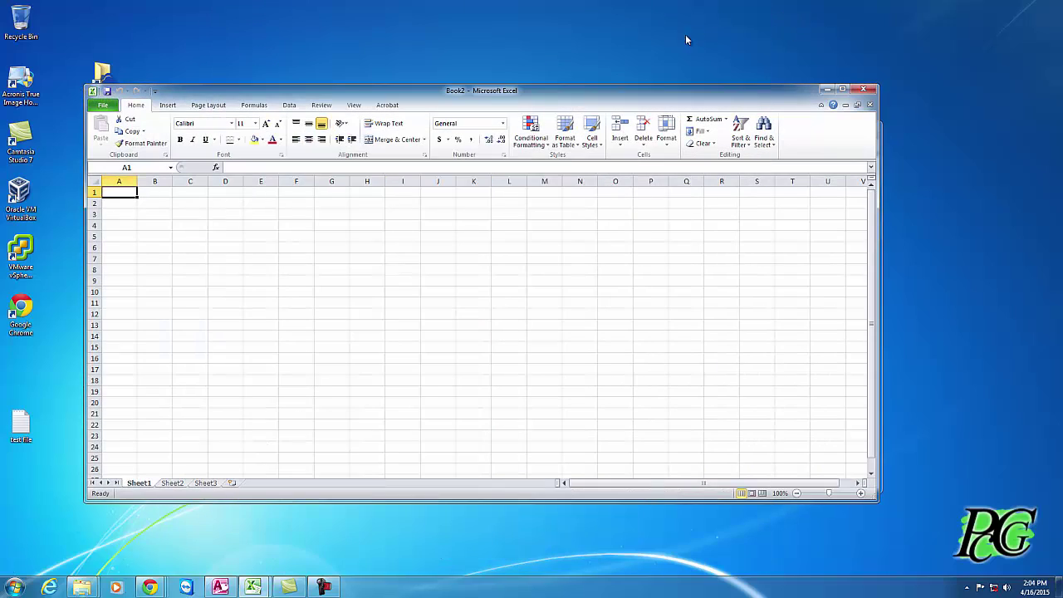
type("wgwegwe")
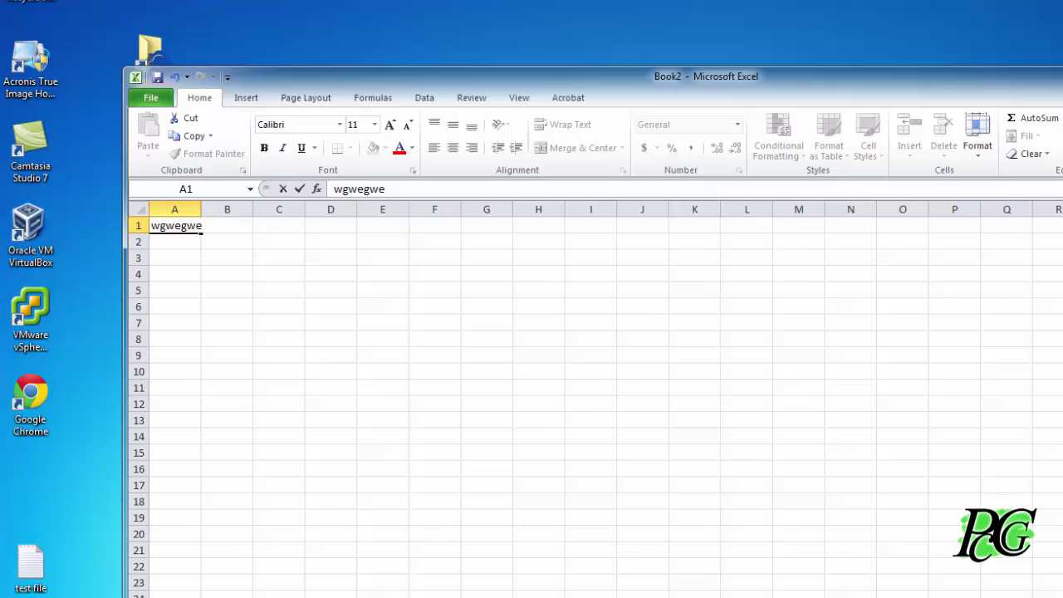
left_click(1051, 82)
left_click(607, 349)
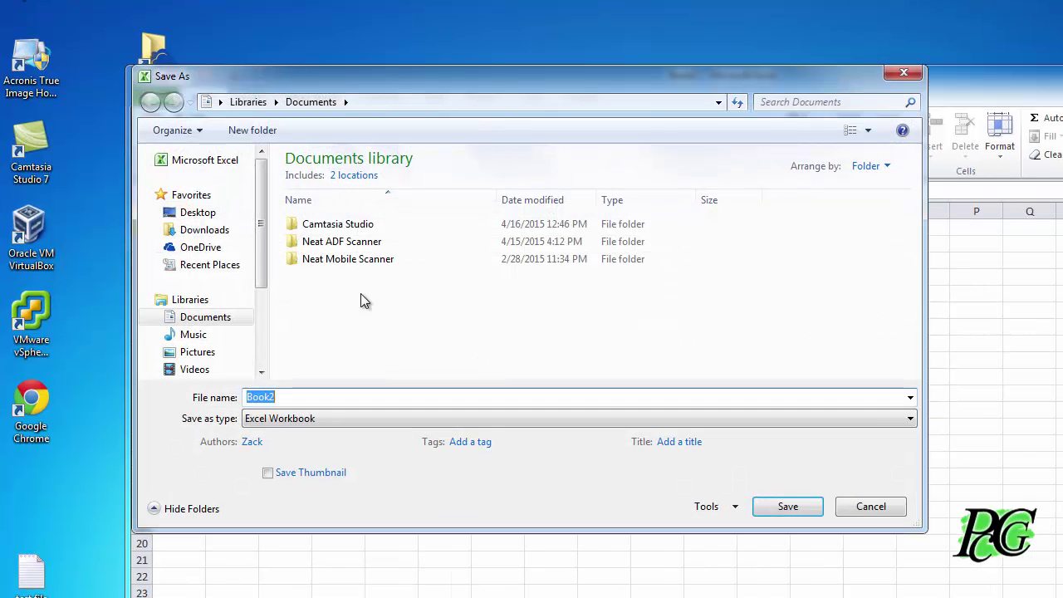
Save Book2 as an Excel Workbook in the OneDrive Test folder
left_click_drag(263, 176, 260, 199)
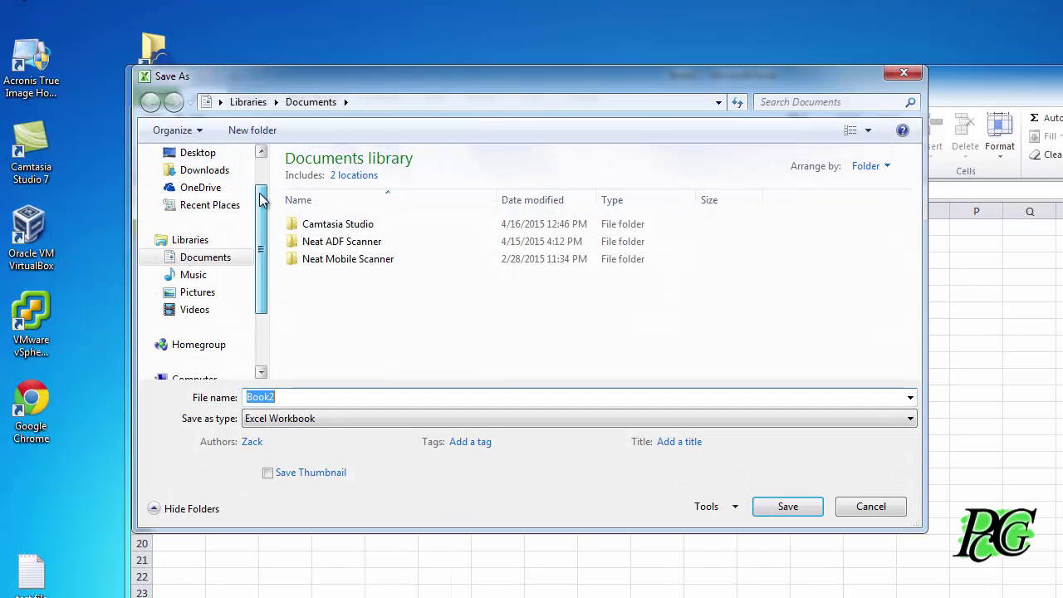
scroll(260, 200, "up", 1)
left_click(203, 247)
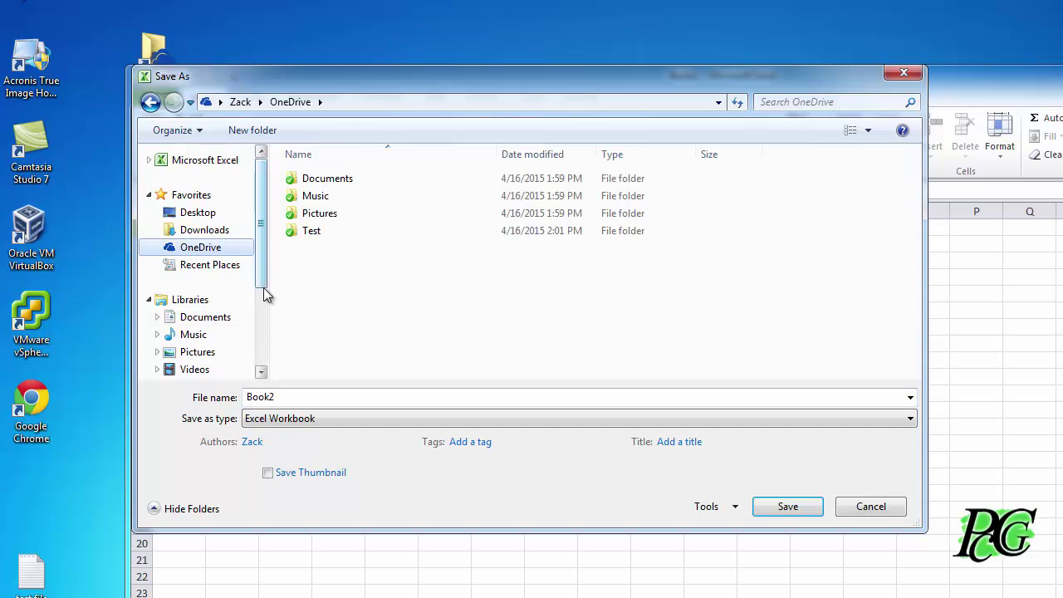
double_click(308, 232)
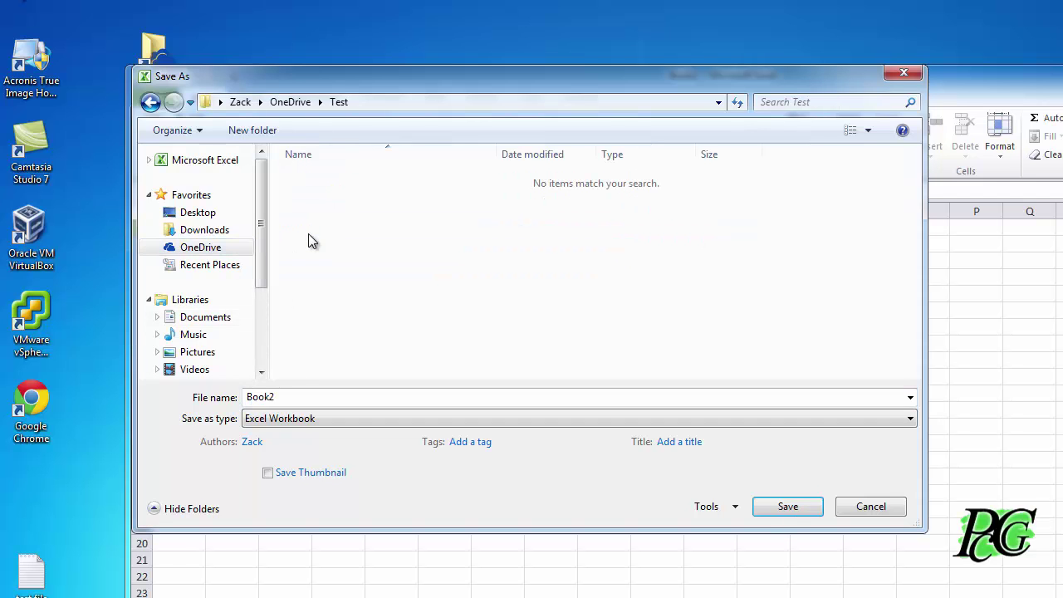
double_click(284, 397)
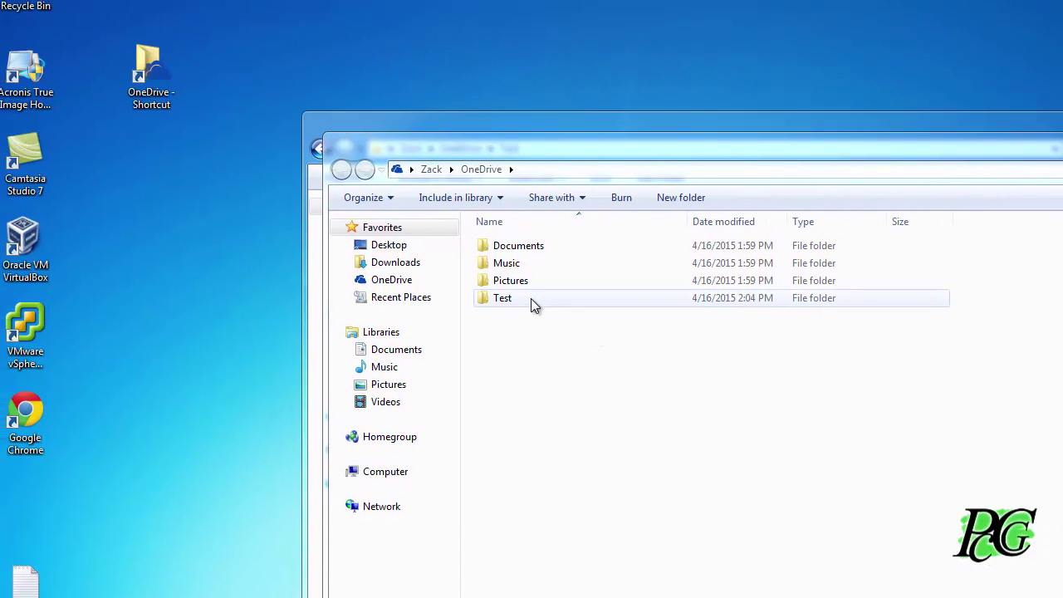
Open the local OneDrive Test folder to confirm Book2 is listed there
double_click(422, 251)
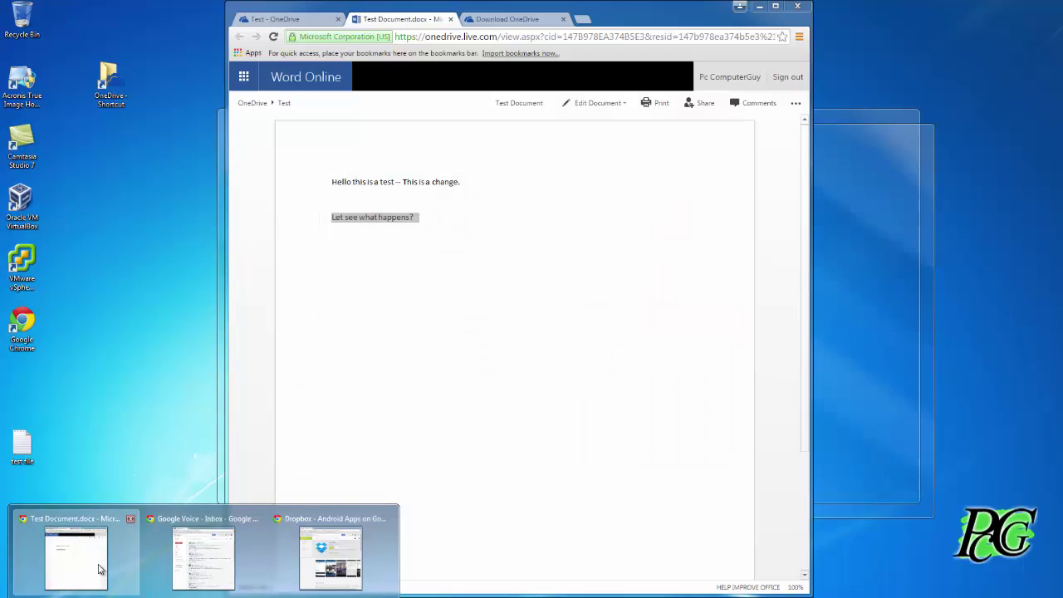
Return to Chrome and open the web Test folder to see Book2 synced
left_click(98, 569)
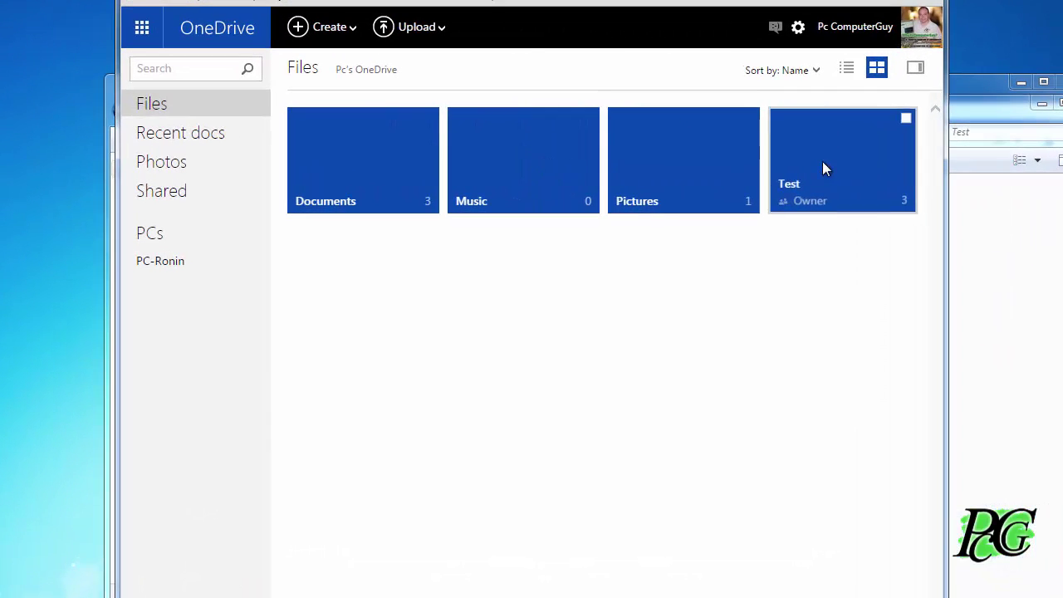
left_click(825, 169)
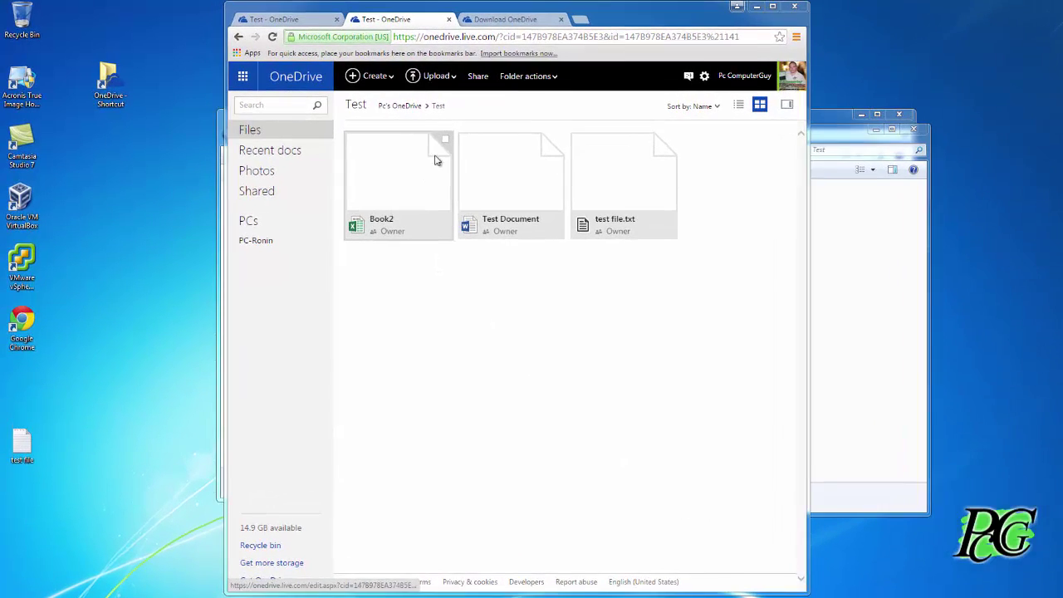
Select only Book2 in the OneDrive web Test folder
left_click(446, 143)
left_click(558, 140)
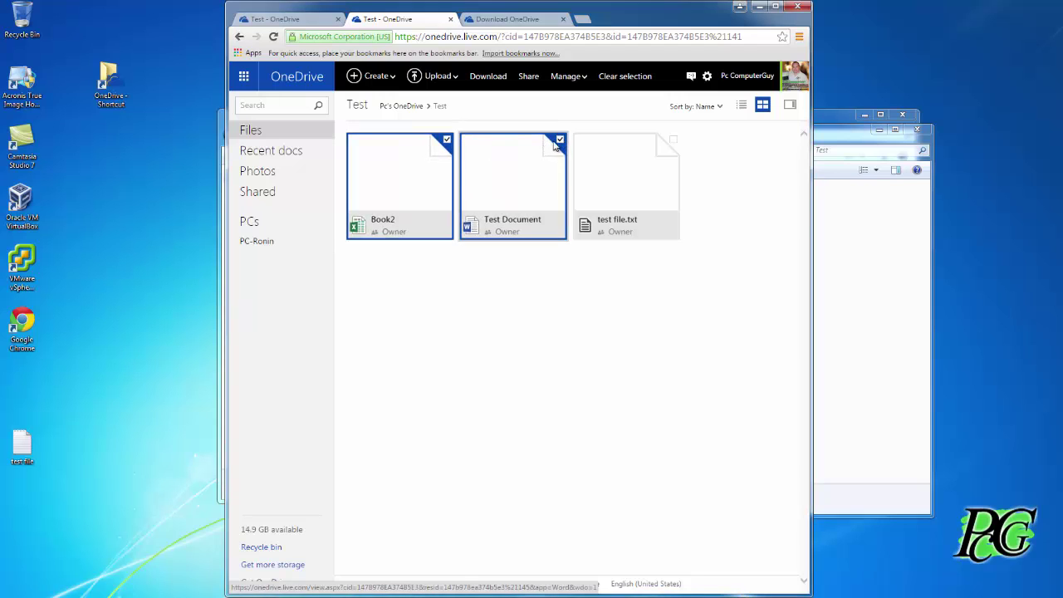
left_click(559, 140)
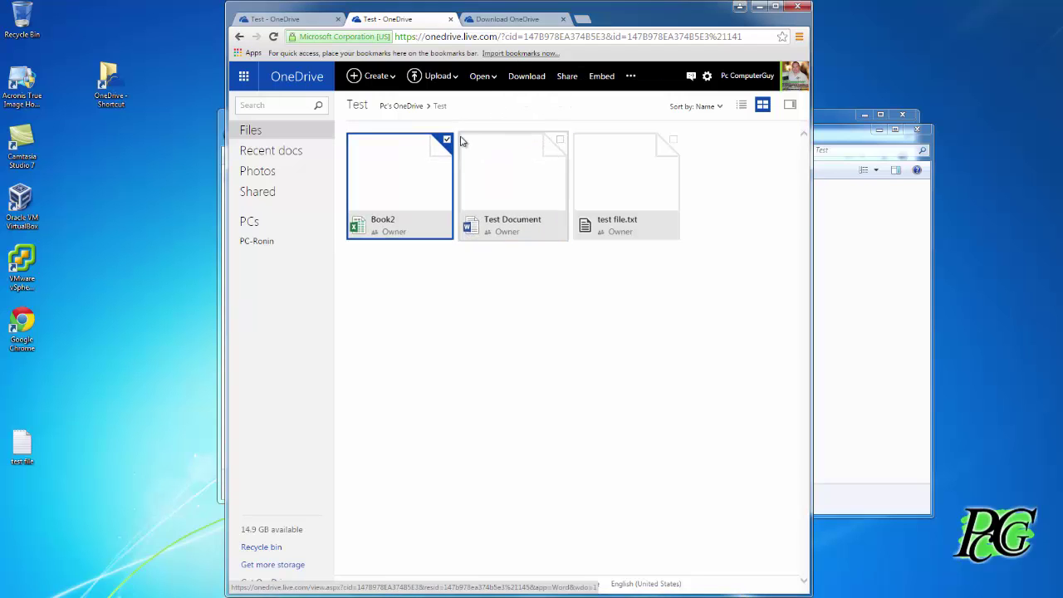
Review Book2's Get a link options with edit permission, closing without creating a link
right_click(396, 177)
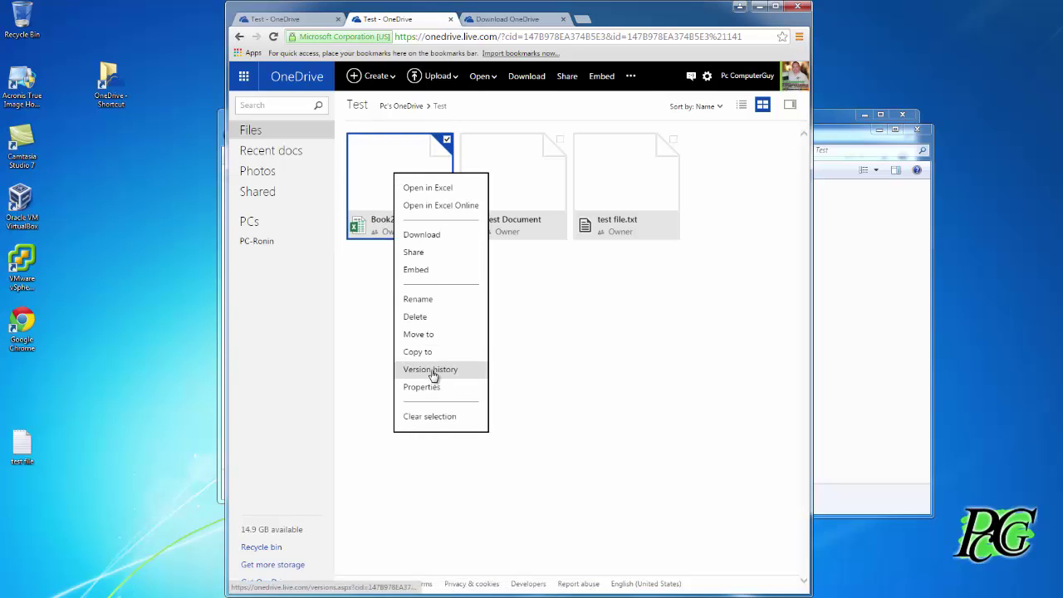
left_click(436, 262)
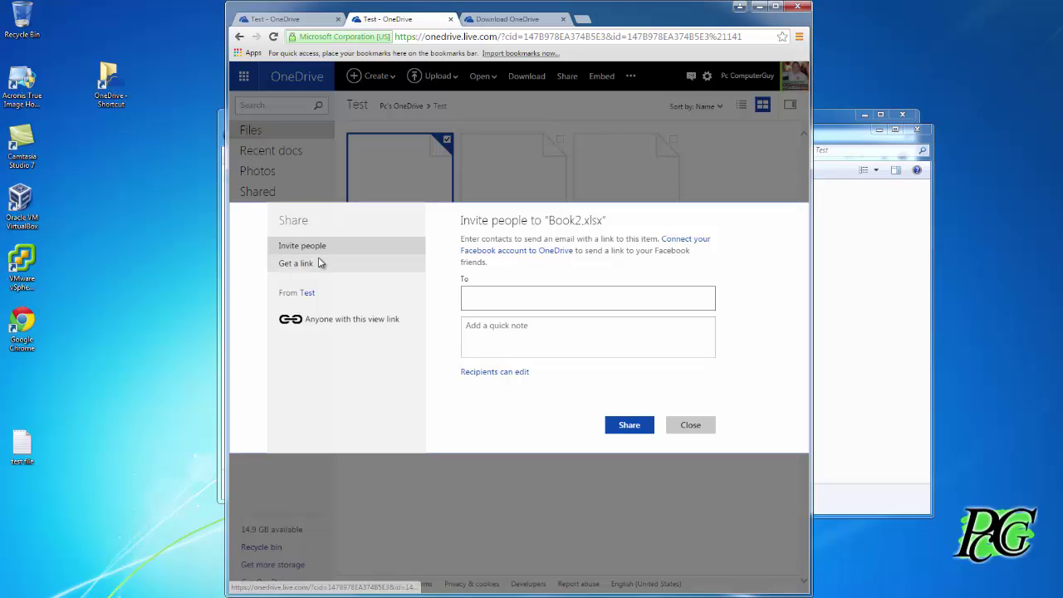
left_click(324, 265)
left_click(505, 274)
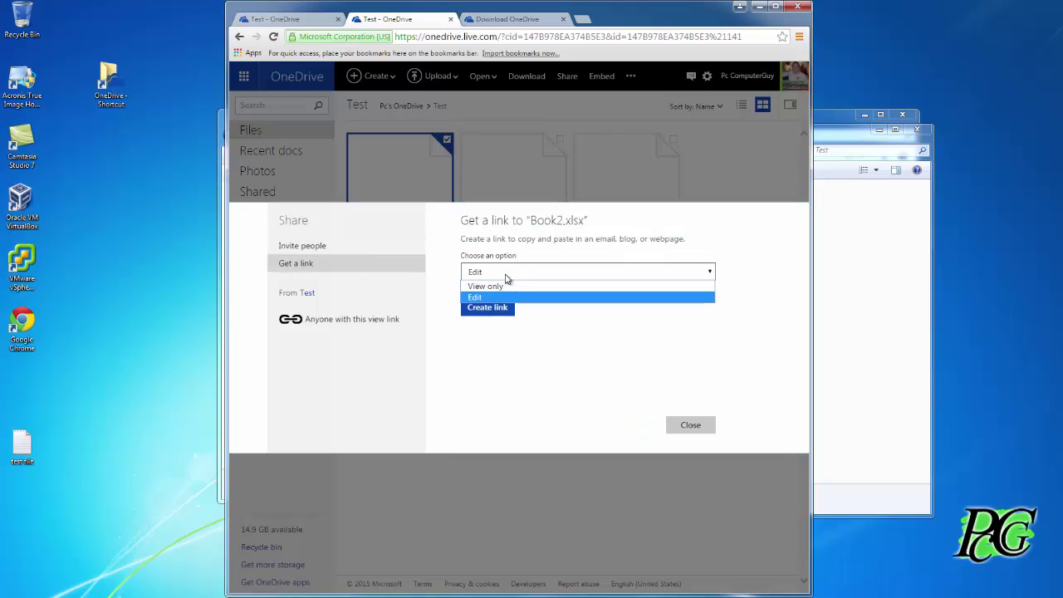
left_click(505, 276)
left_click(689, 425)
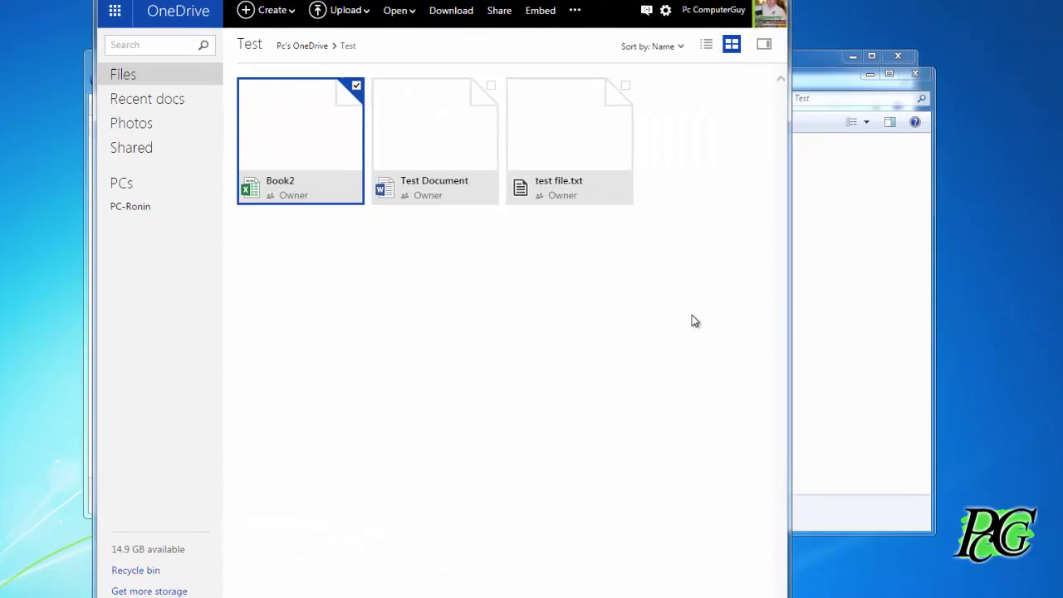
left_click(888, 249)
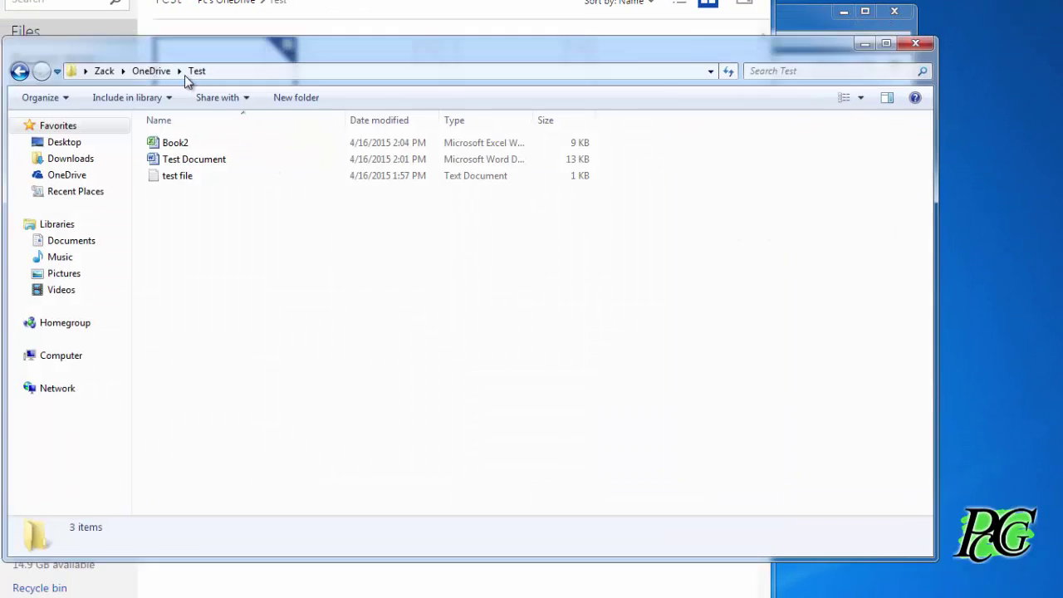
Review Test Document's sharing choices in the local folder, then close the Explorer window
left_click(225, 138)
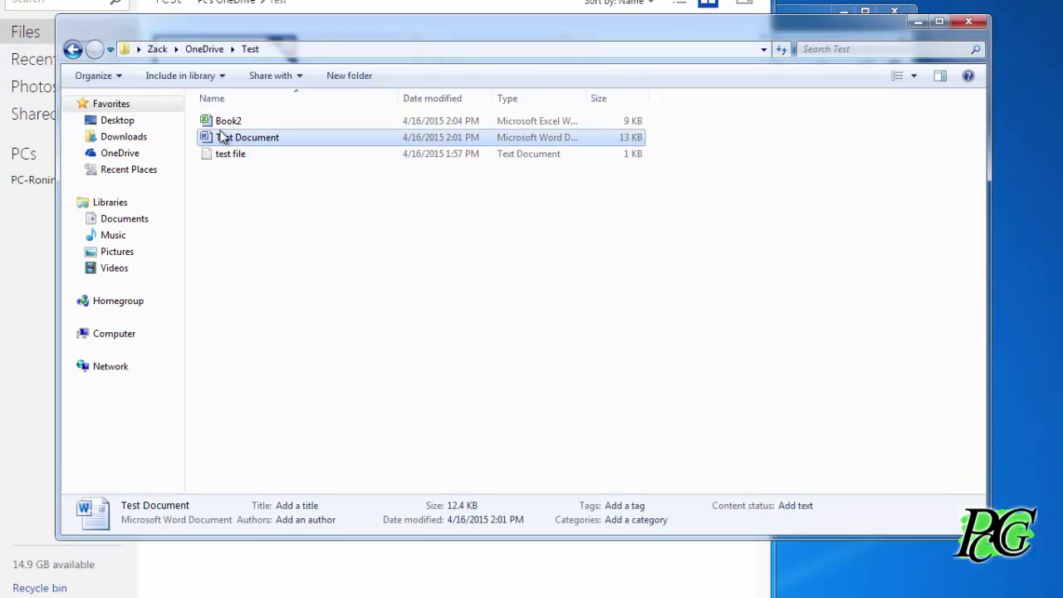
right_click(222, 136)
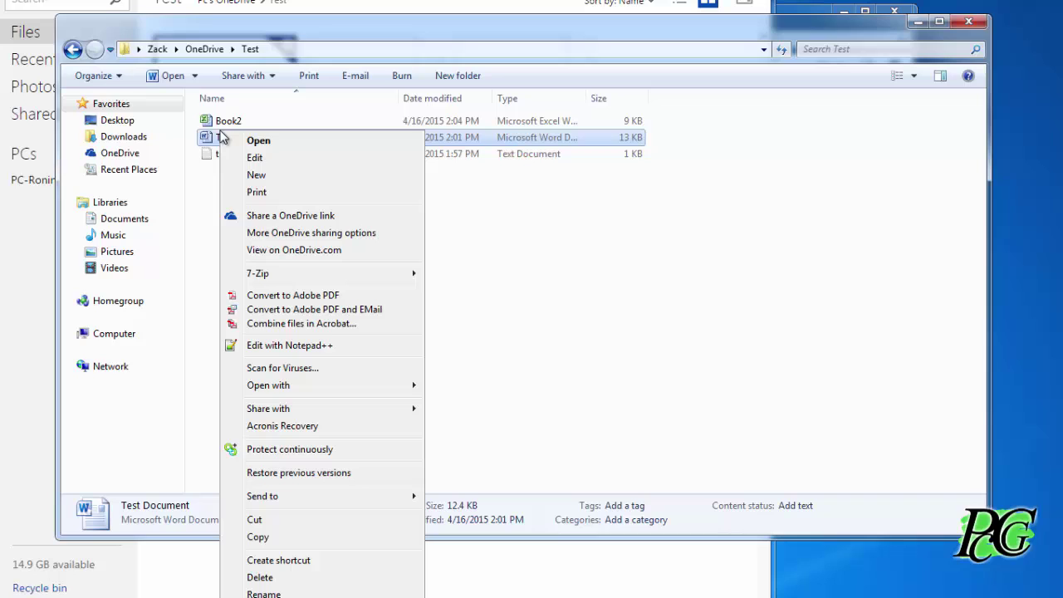
left_click(273, 76)
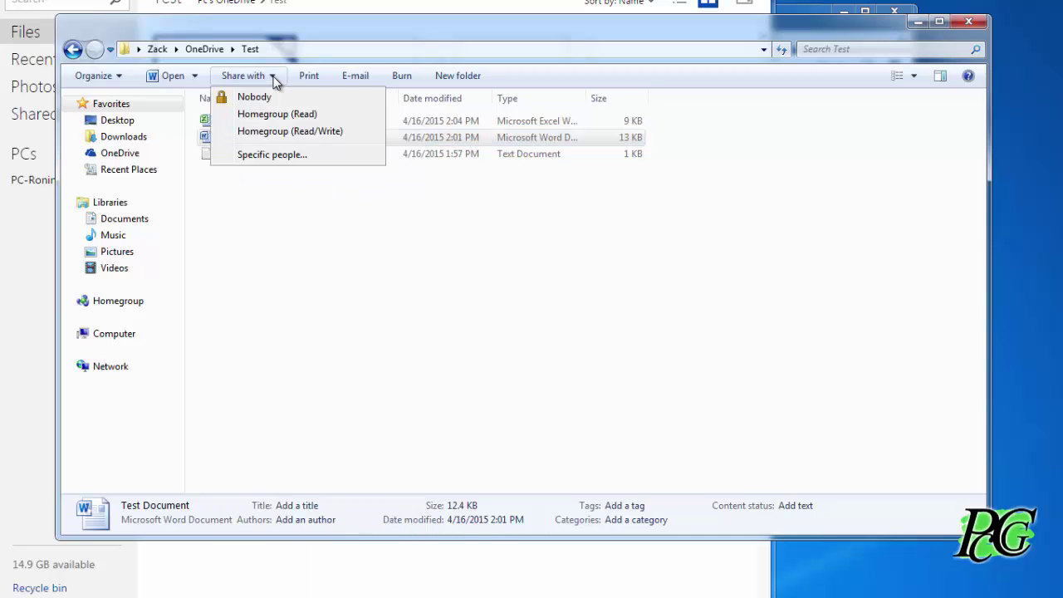
left_click(277, 256)
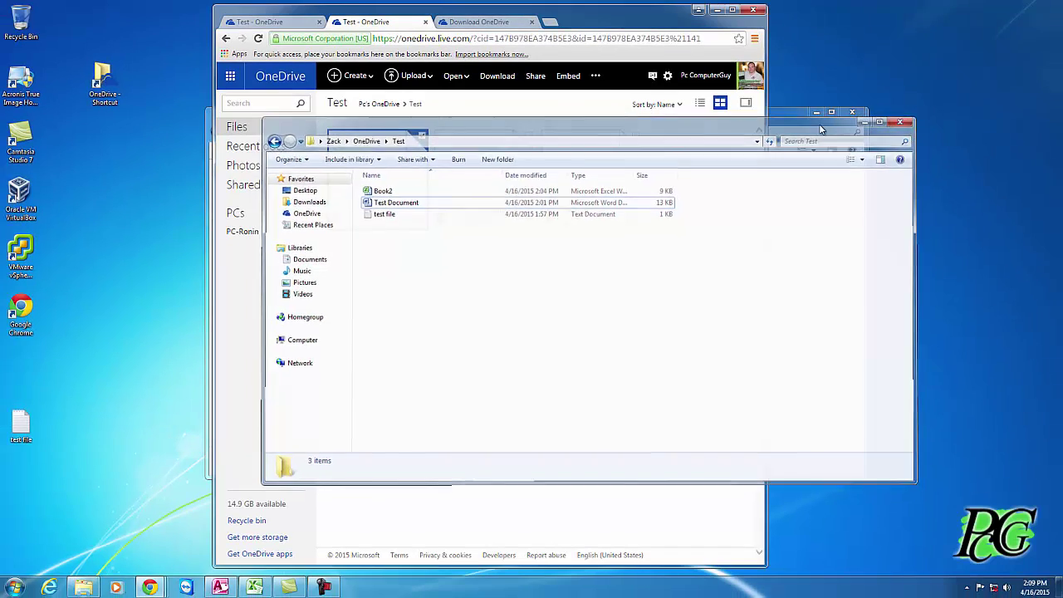
left_click(983, 24)
left_click(277, 79)
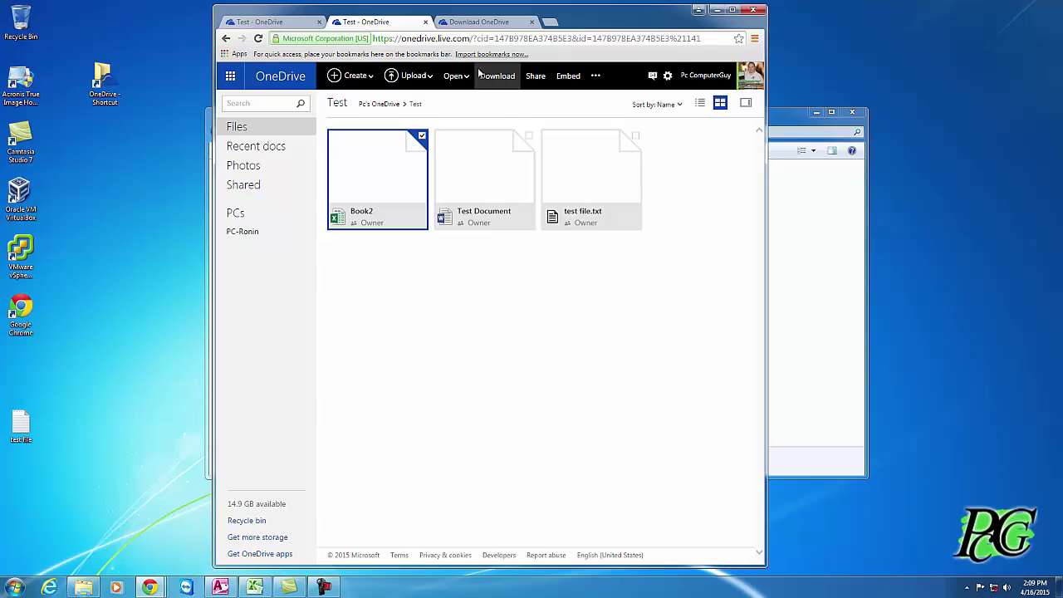
Close the Download OneDrive tab and the second OneDrive Test tab
left_click(473, 22)
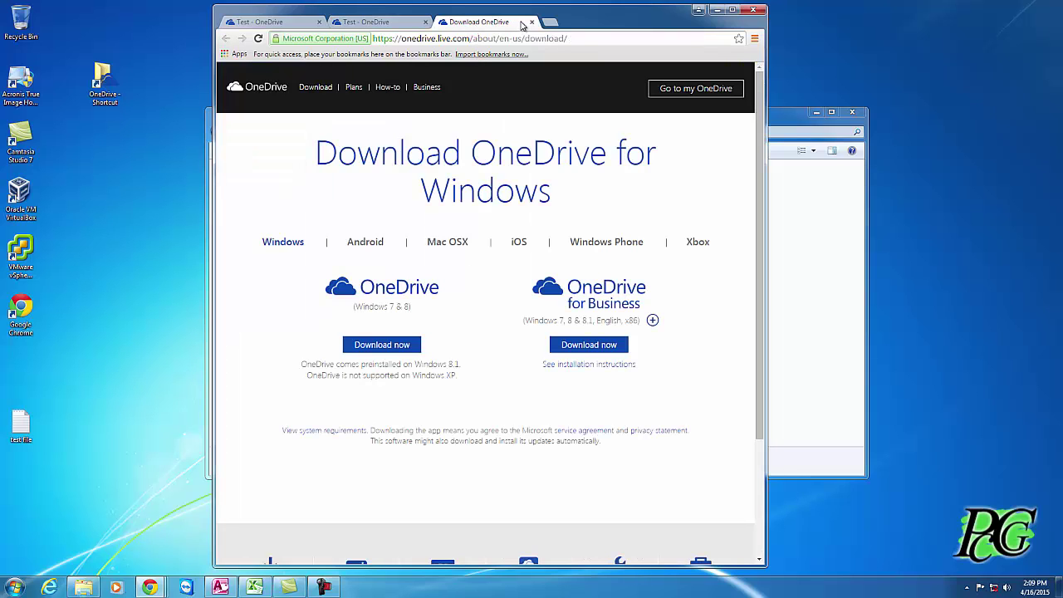
left_click(532, 21)
left_click(426, 23)
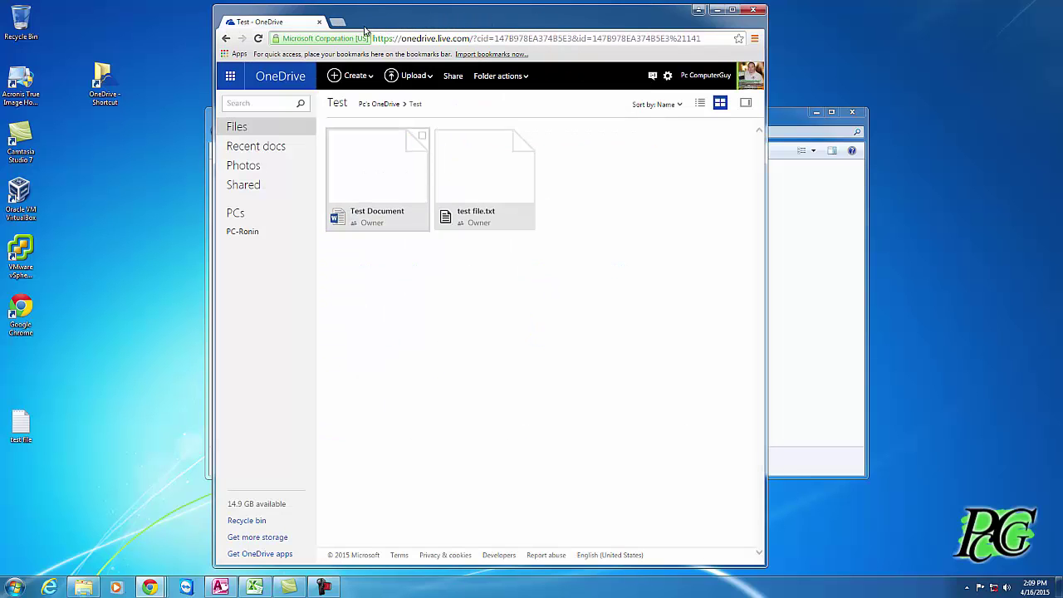
Go to google.com/drive and enter Google Drive
left_click(399, 39)
type("g")
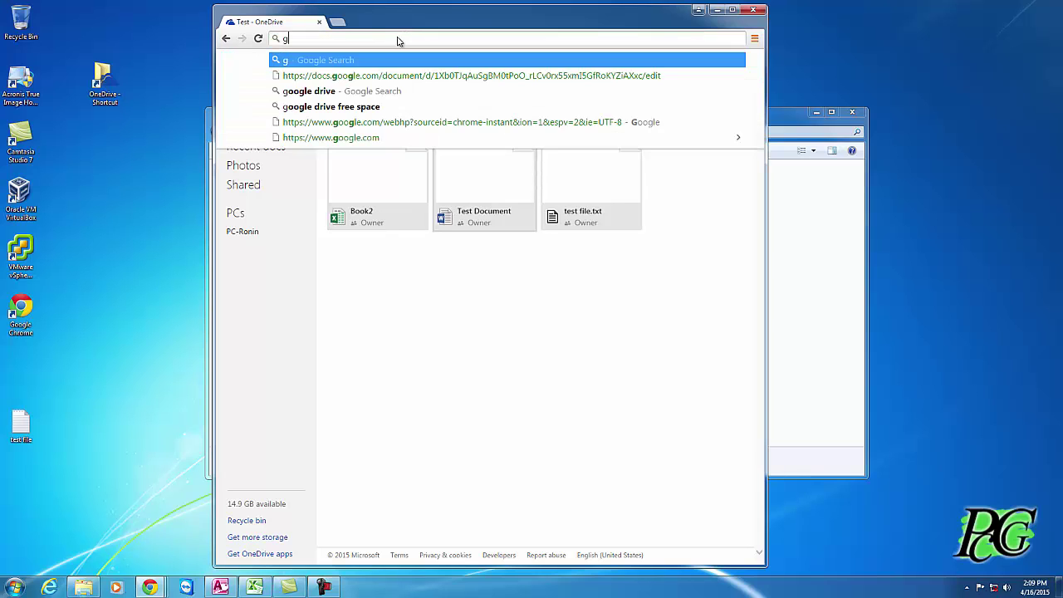
type("oogle.com/dri")
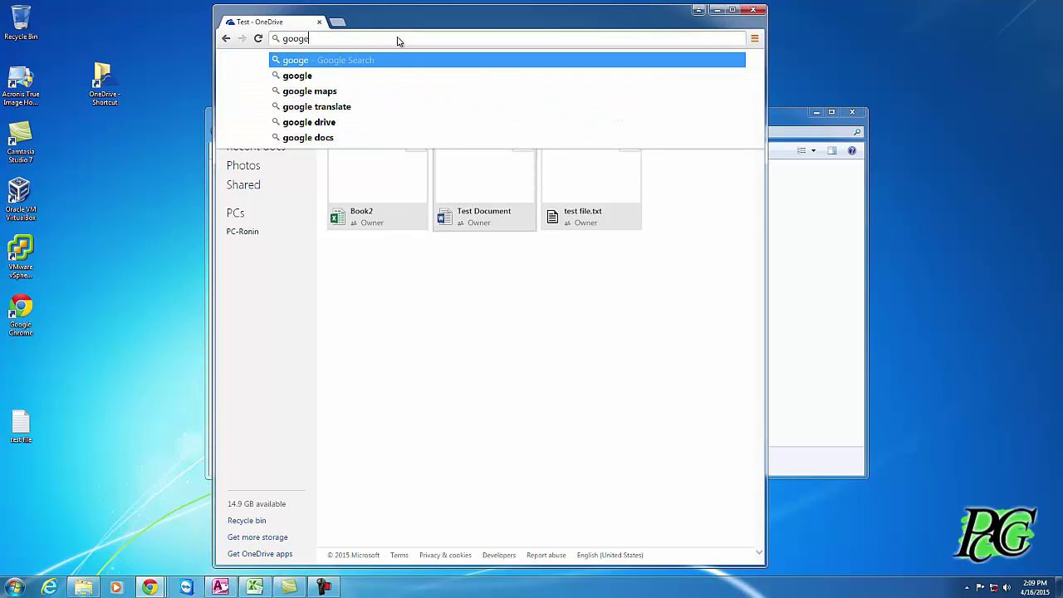
type("ve")
key("Return")
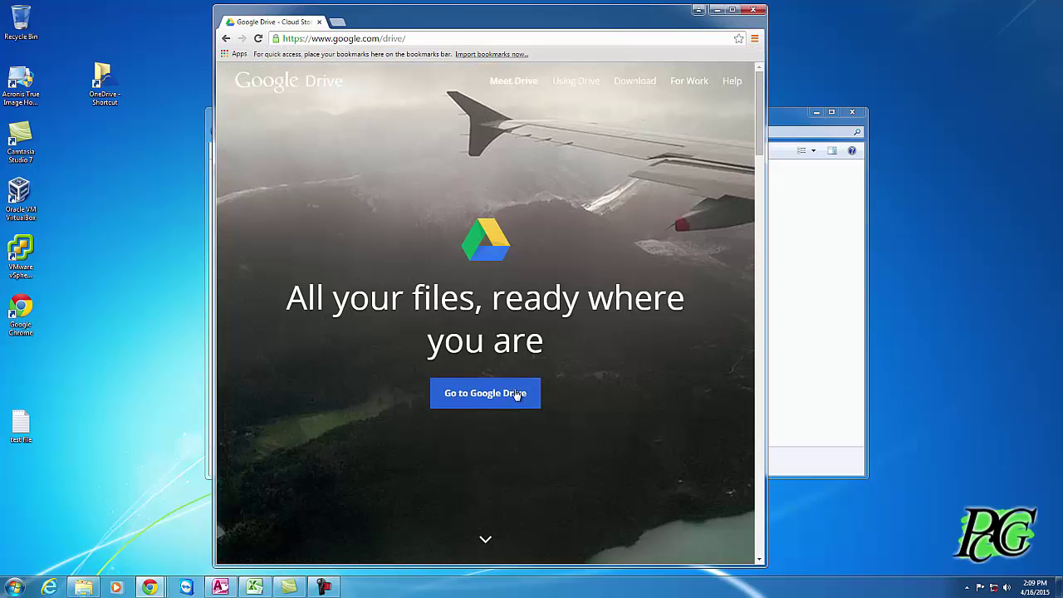
left_click(510, 393)
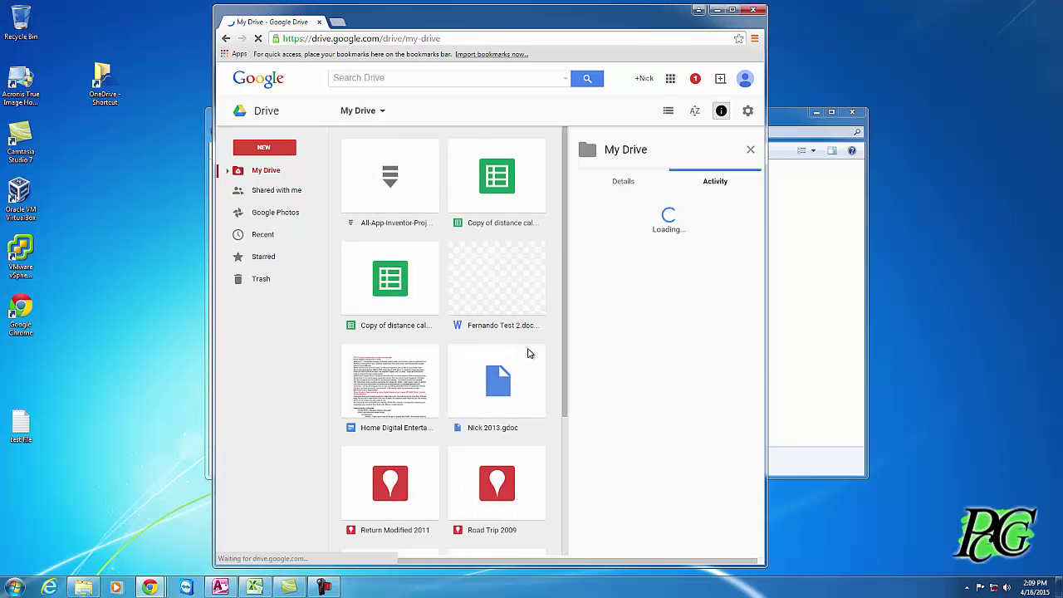
Maximize the browser and open Home Digital Entertainment Center.docx in Google Docs
left_click(733, 10)
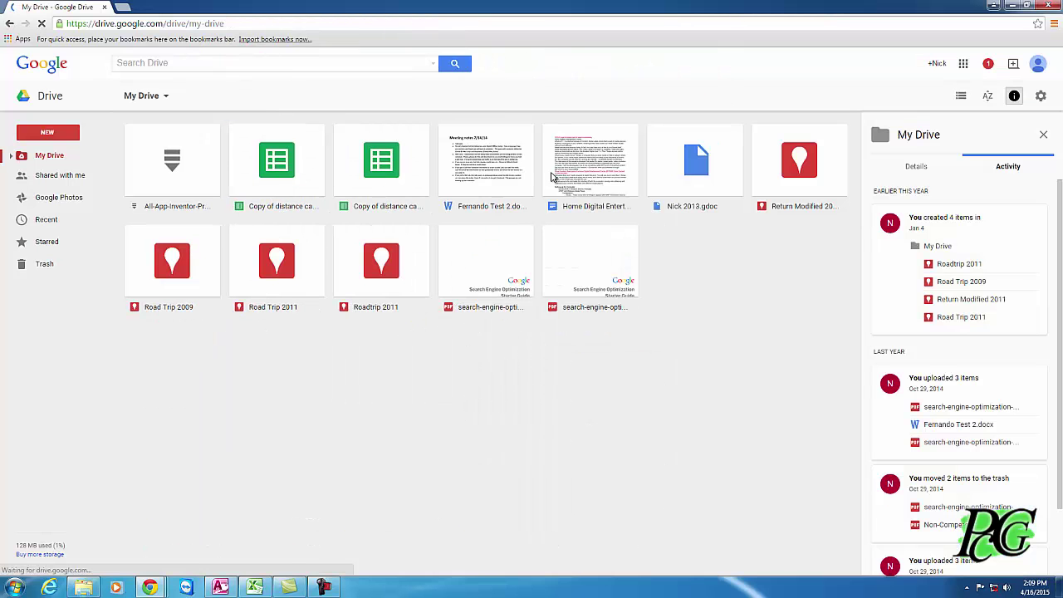
double_click(588, 163)
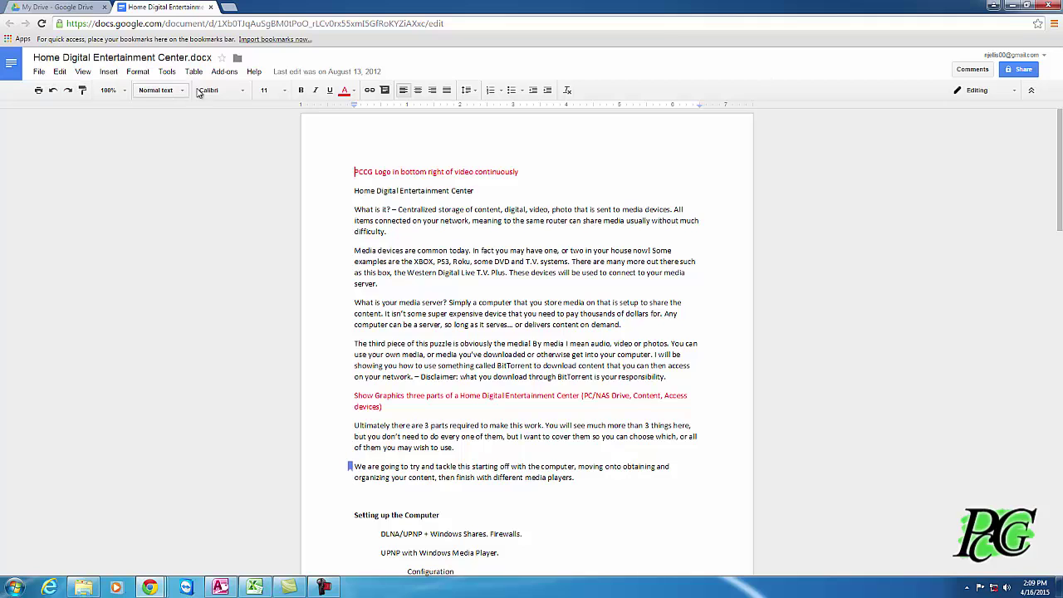
left_click(355, 160)
scroll(407, 218, "down", 2)
scroll(402, 202, "up", 1)
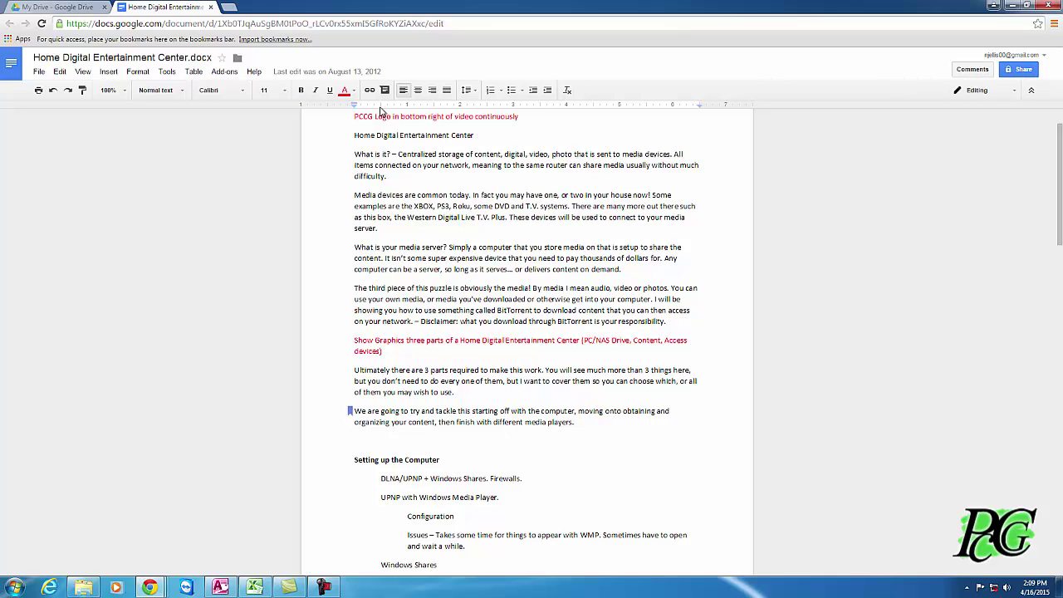
Look through the Edit menu, dismiss it, and return to the top of the document
left_click(53, 73)
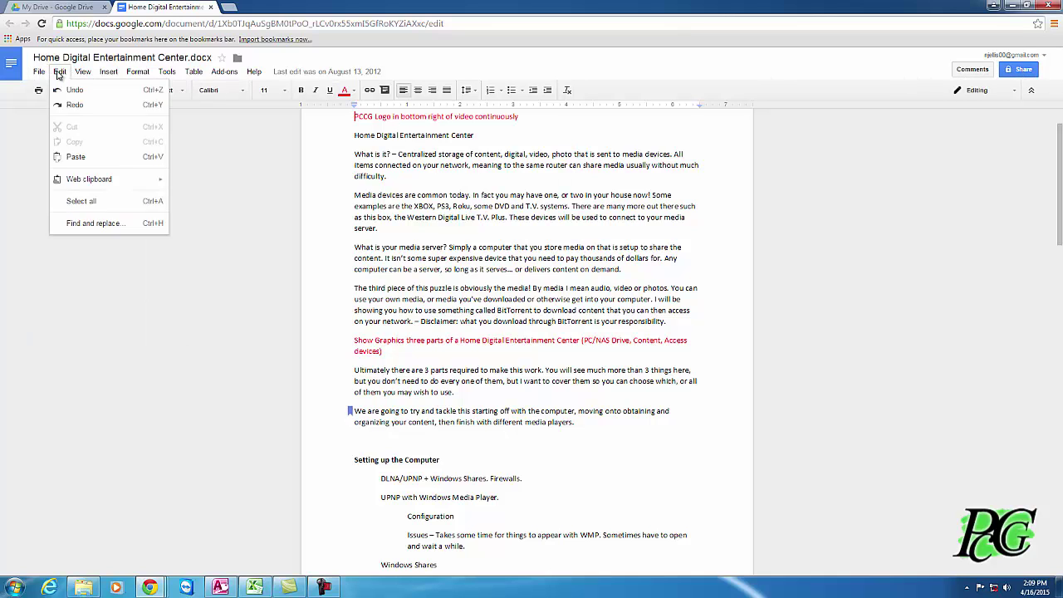
left_click(505, 206)
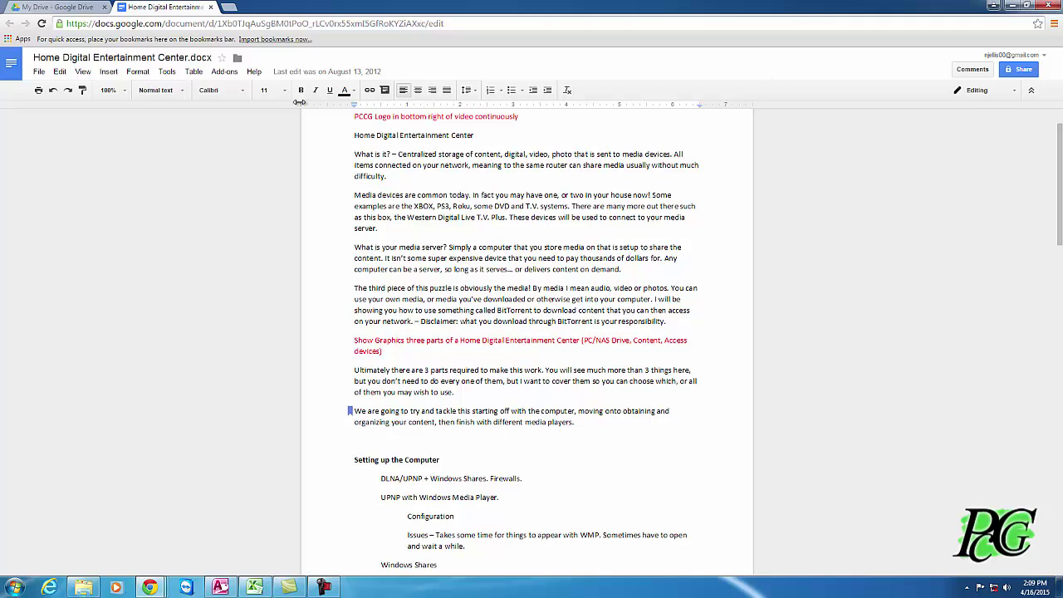
scroll(397, 194, "up", 1)
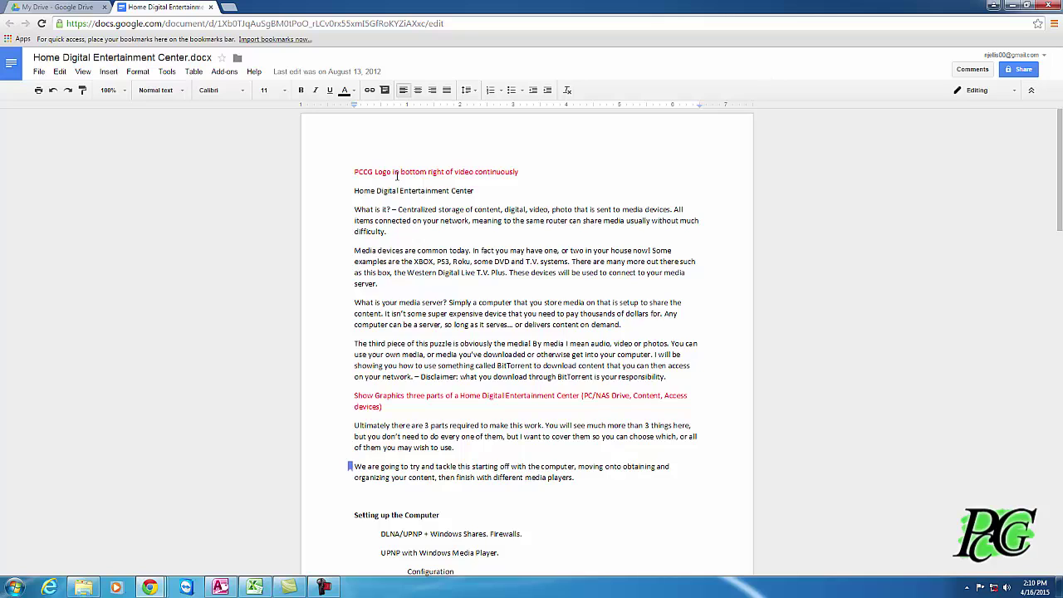
Close the document tab, upload the desktop test file into My Drive, and check the distance calculator spreadsheet's actions
left_click(210, 7)
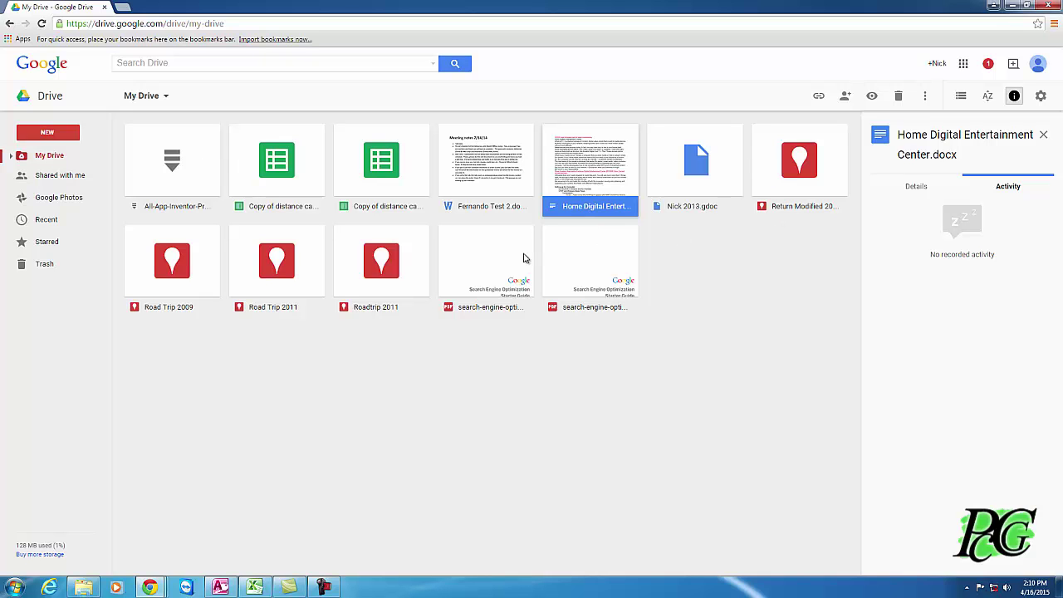
left_click_drag(373, 8, 424, 40)
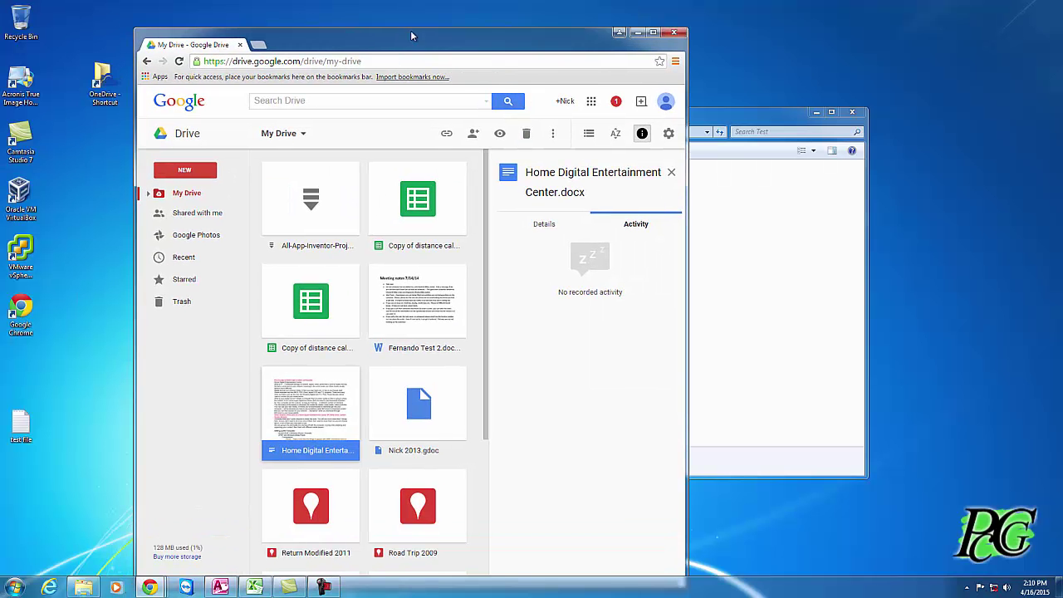
left_click_drag(20, 426, 20, 378)
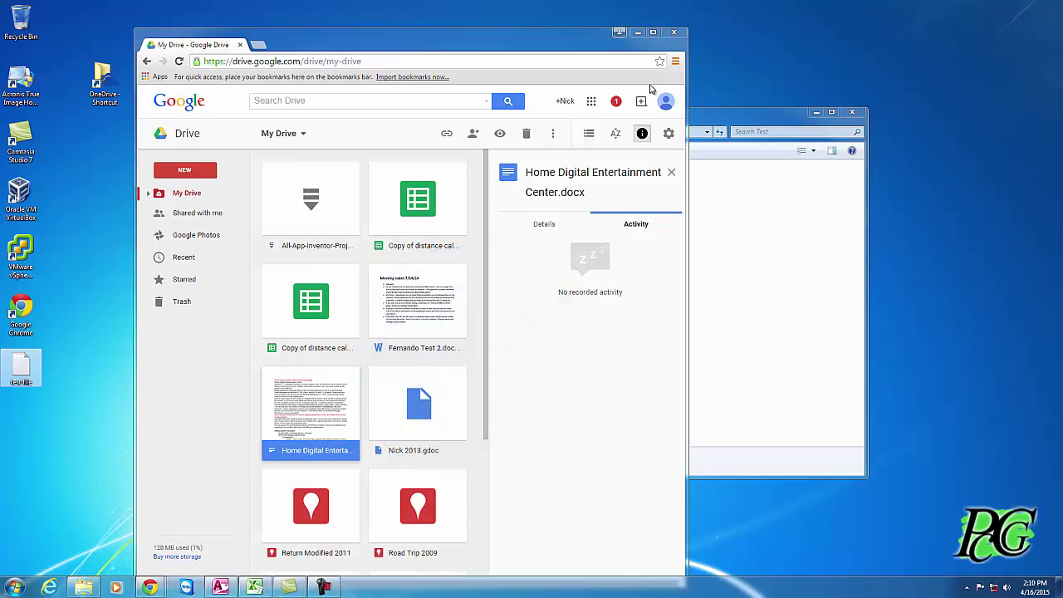
left_click(653, 32)
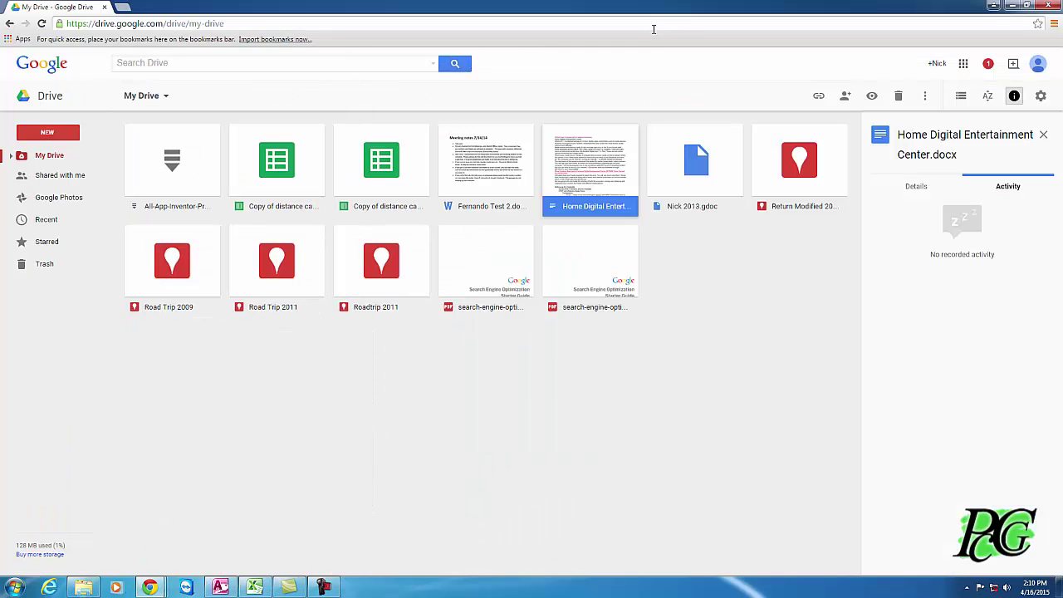
right_click(278, 169)
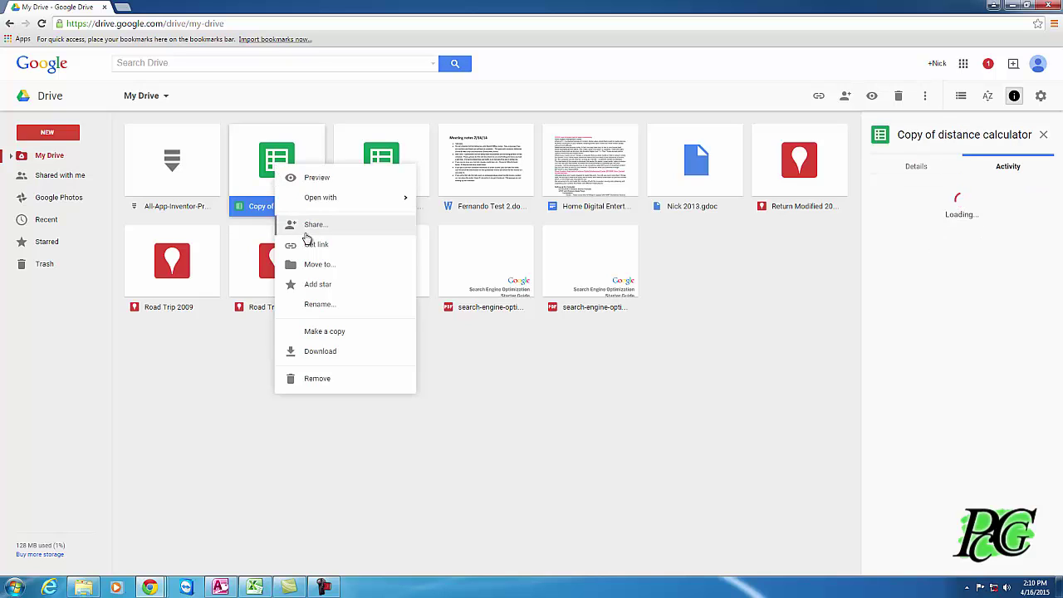
left_click(647, 386)
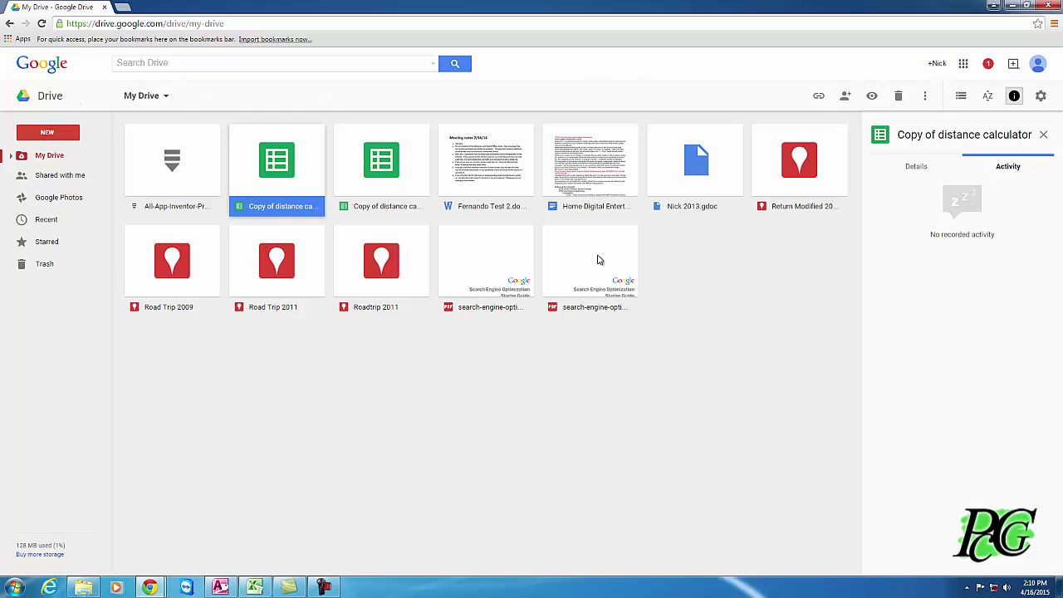
Briefly open the home folder in Explorer, close it, and select the Drive web address
left_click(14, 588)
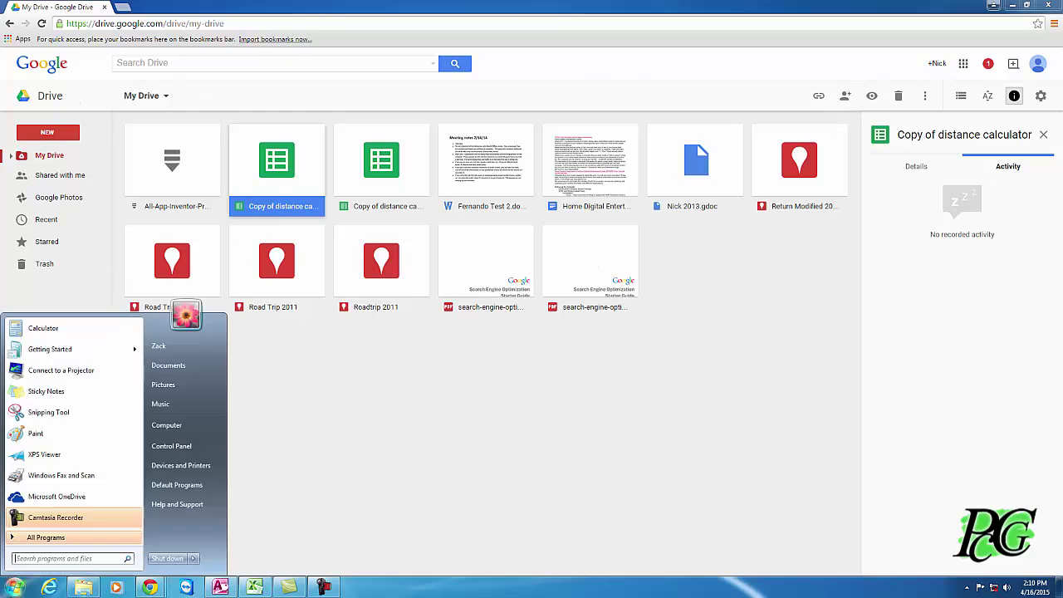
left_click(178, 357)
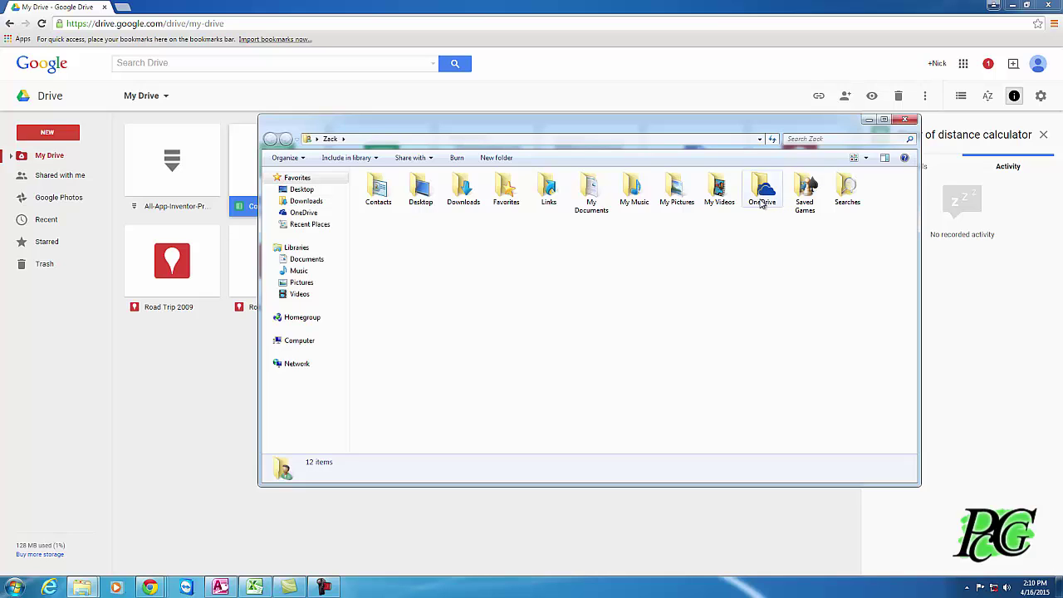
left_click(904, 119)
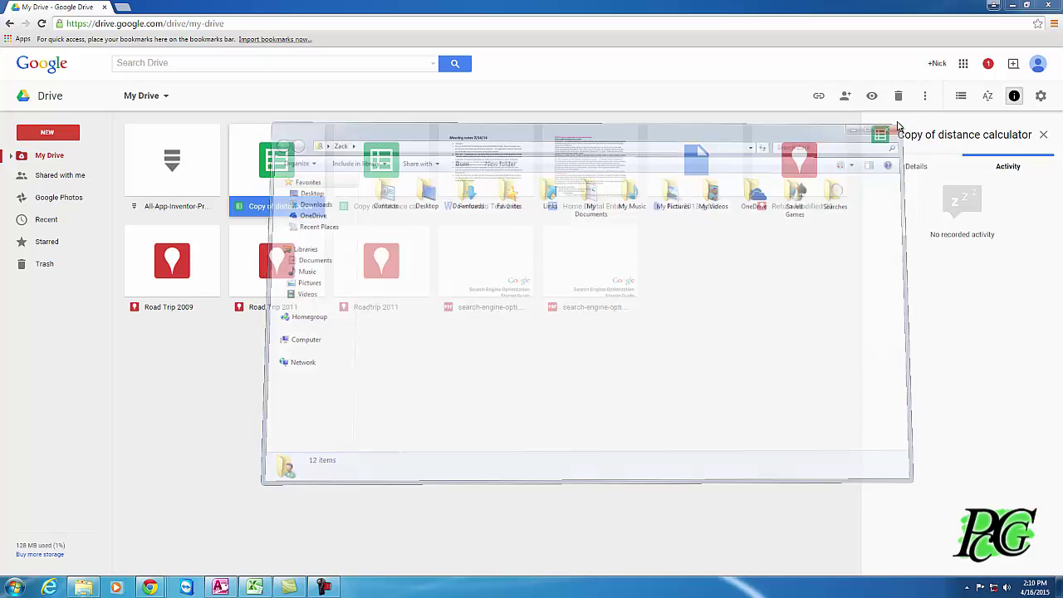
left_click(211, 24)
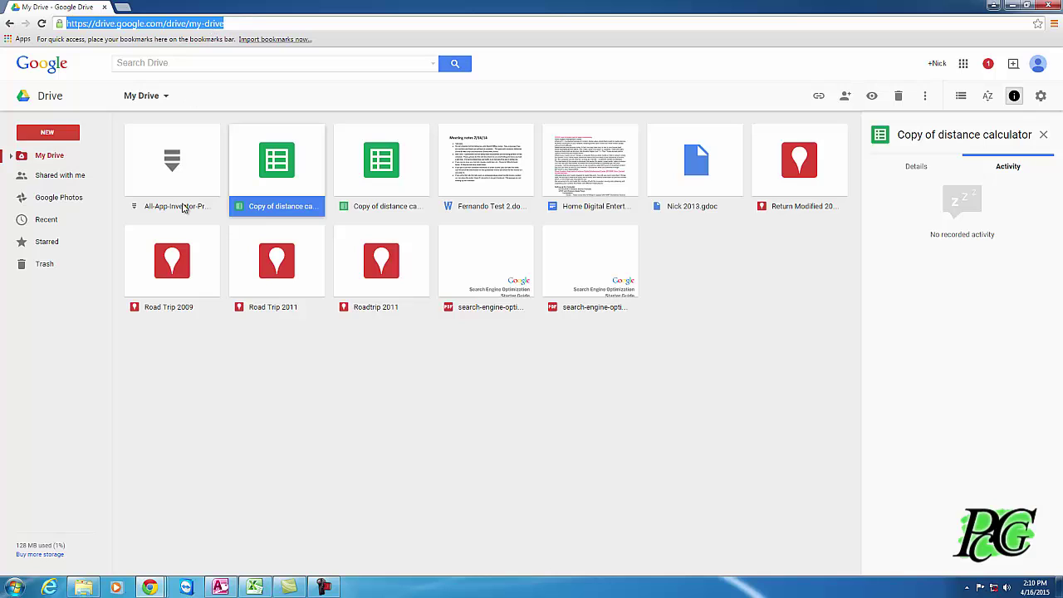
Load Dropbox and open the Photos > Sample Album folder
type("dropbox.com")
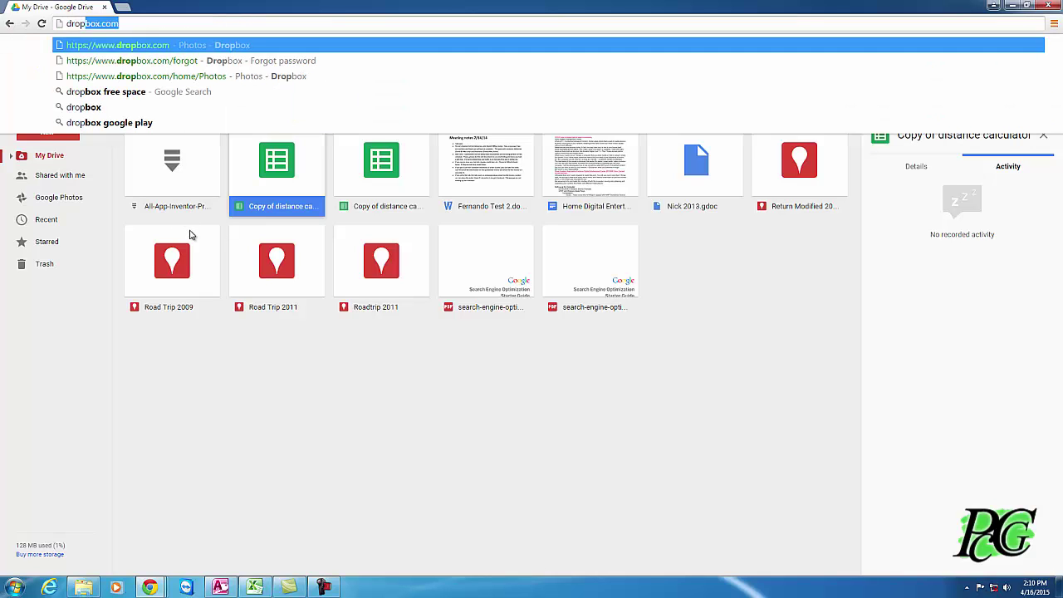
key("Return")
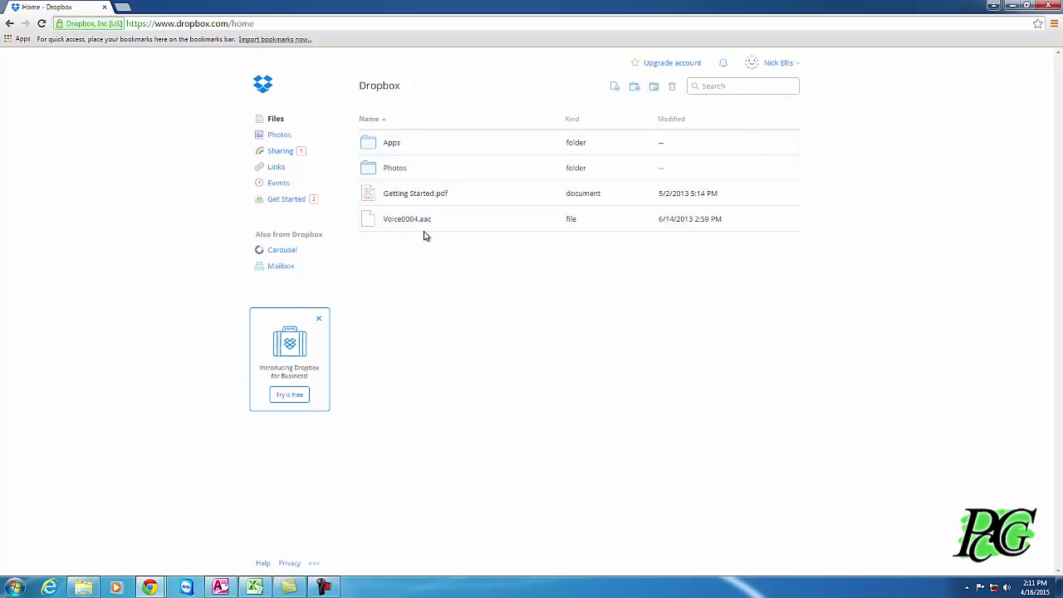
left_click(397, 174)
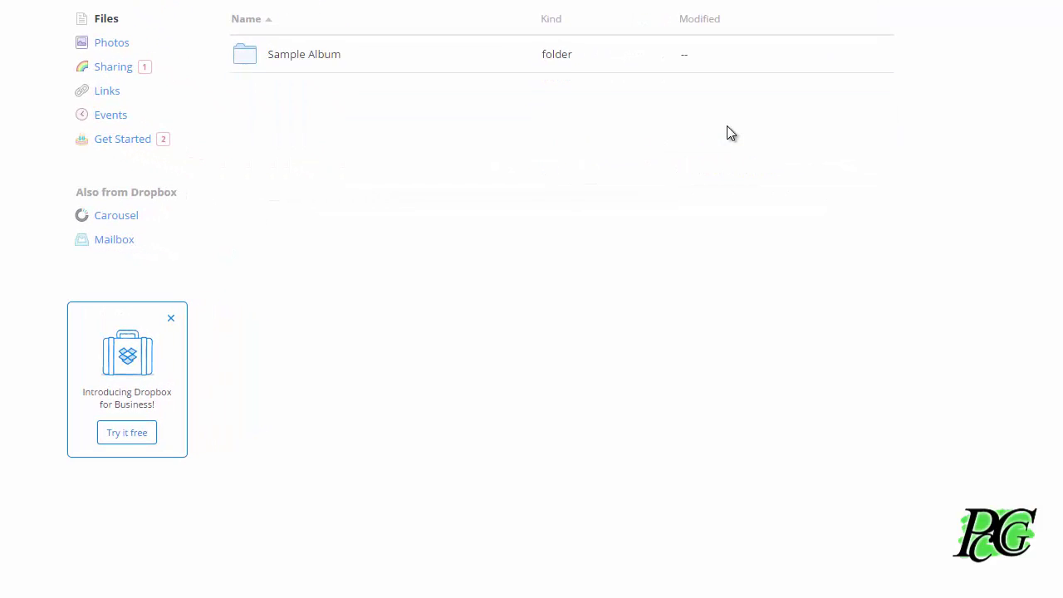
left_click(264, 56)
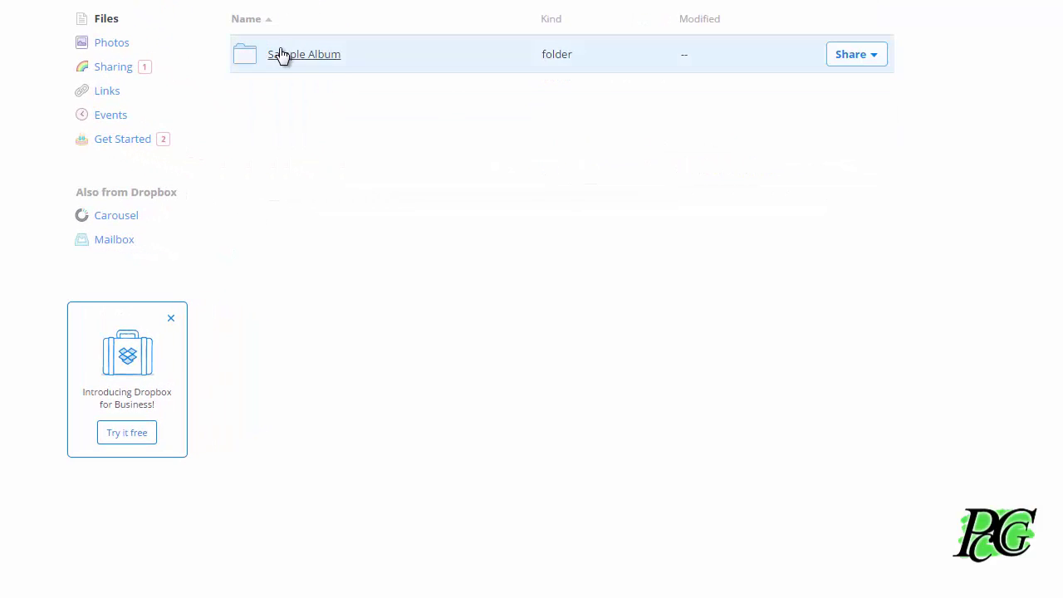
double_click(369, 66)
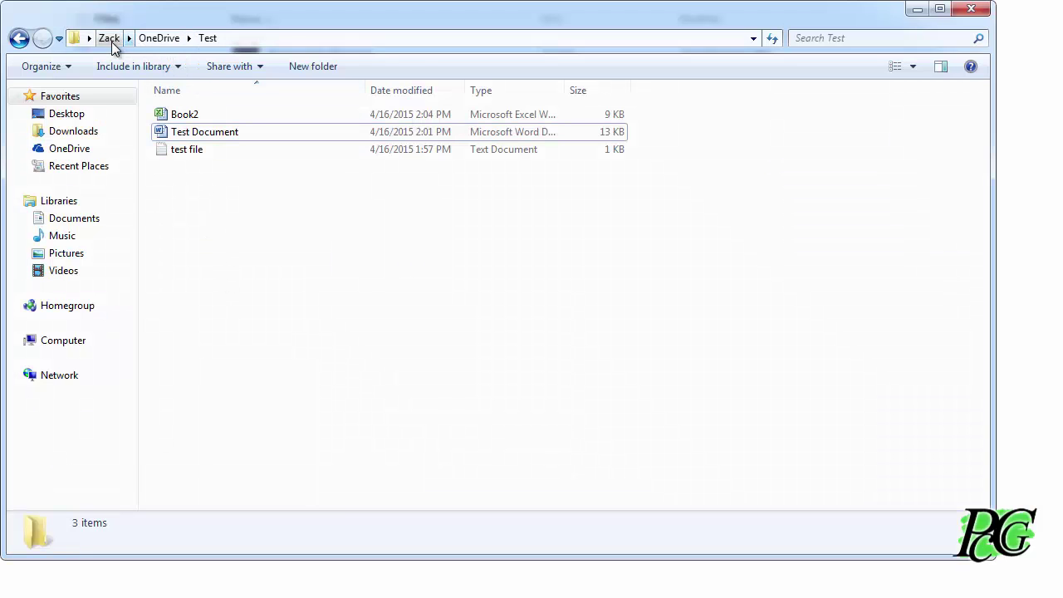
Move Explorer up from Test to the home folder, clear the OneDrive selection, and bring Dropbox forward
left_click(116, 39)
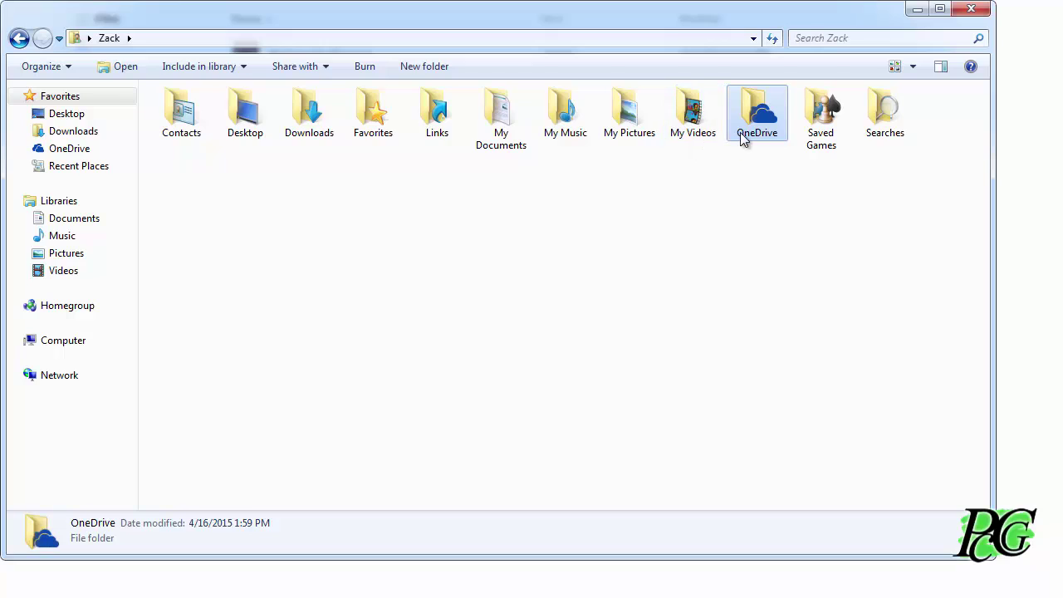
left_click(668, 262)
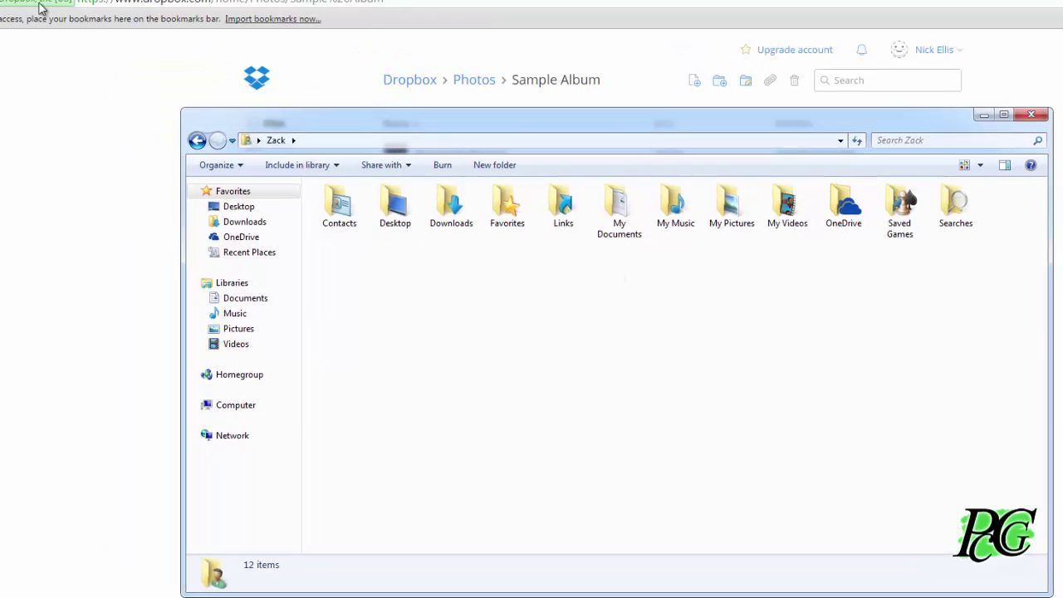
left_click(145, 5)
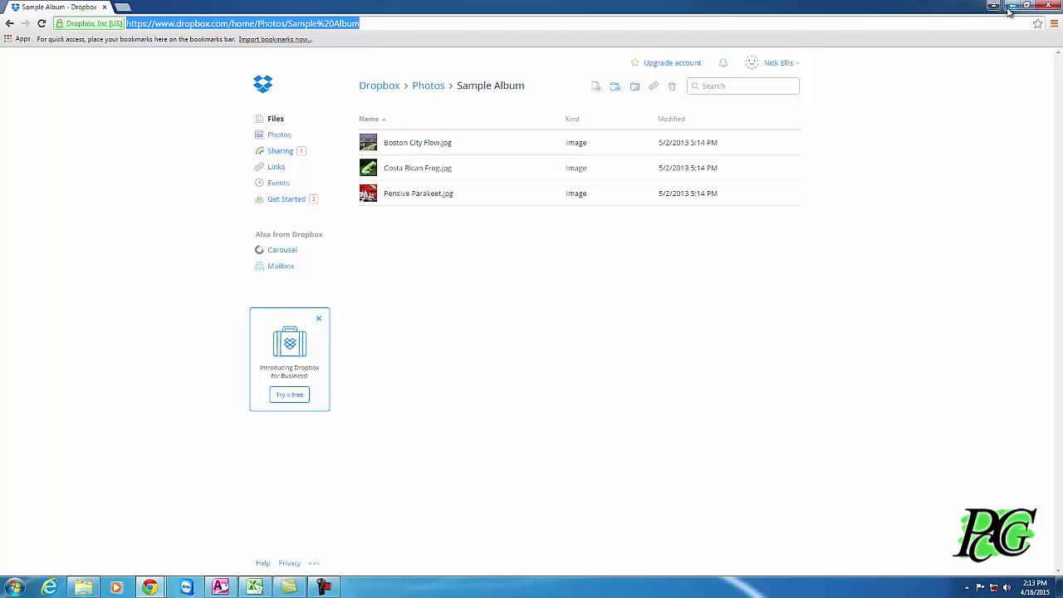
Close Chrome and open the local OneDrive folder in Explorer
left_click(1047, 6)
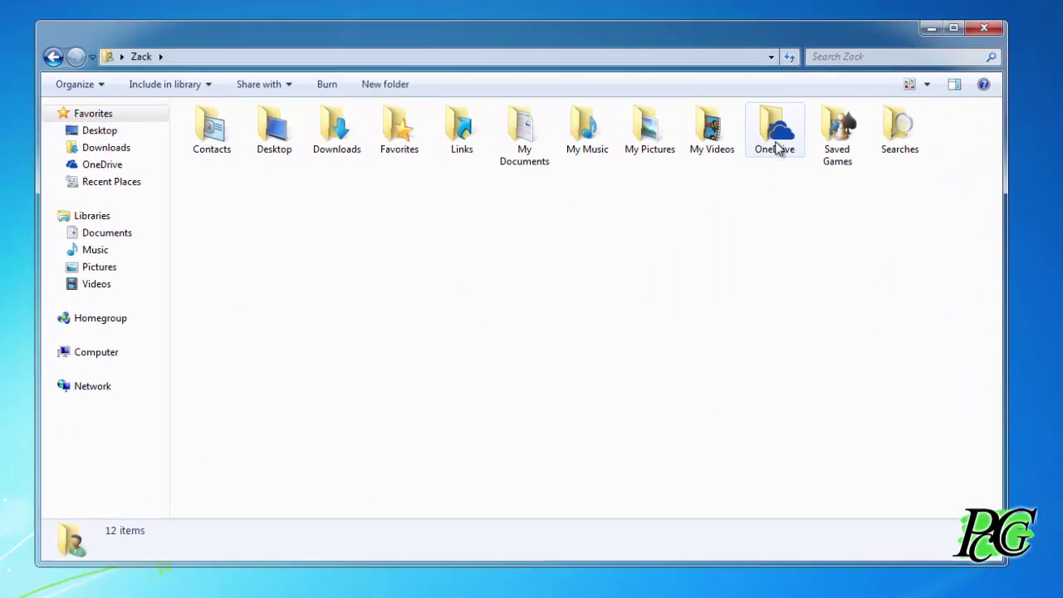
double_click(777, 133)
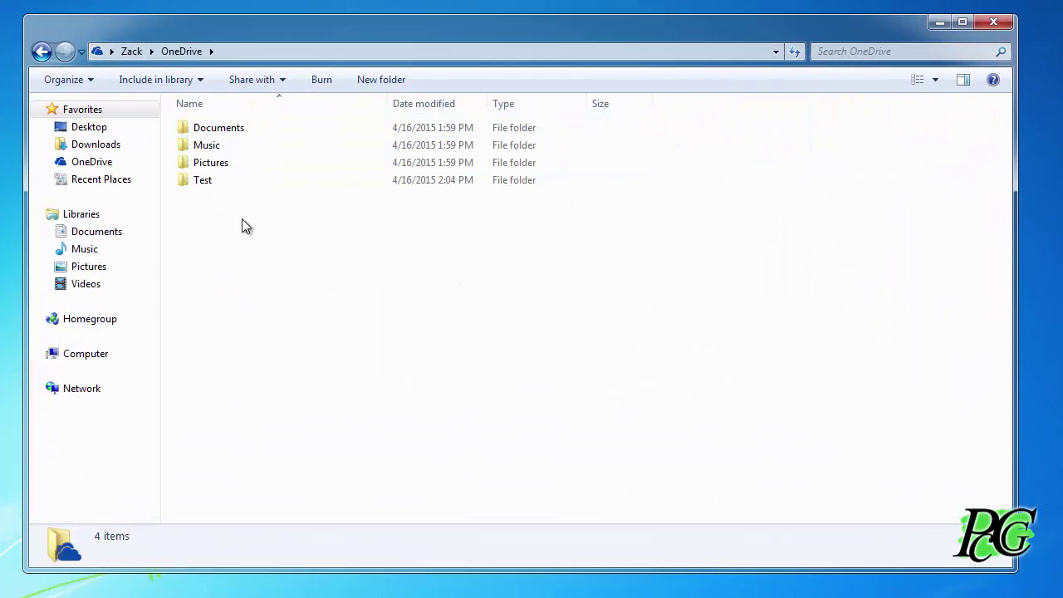